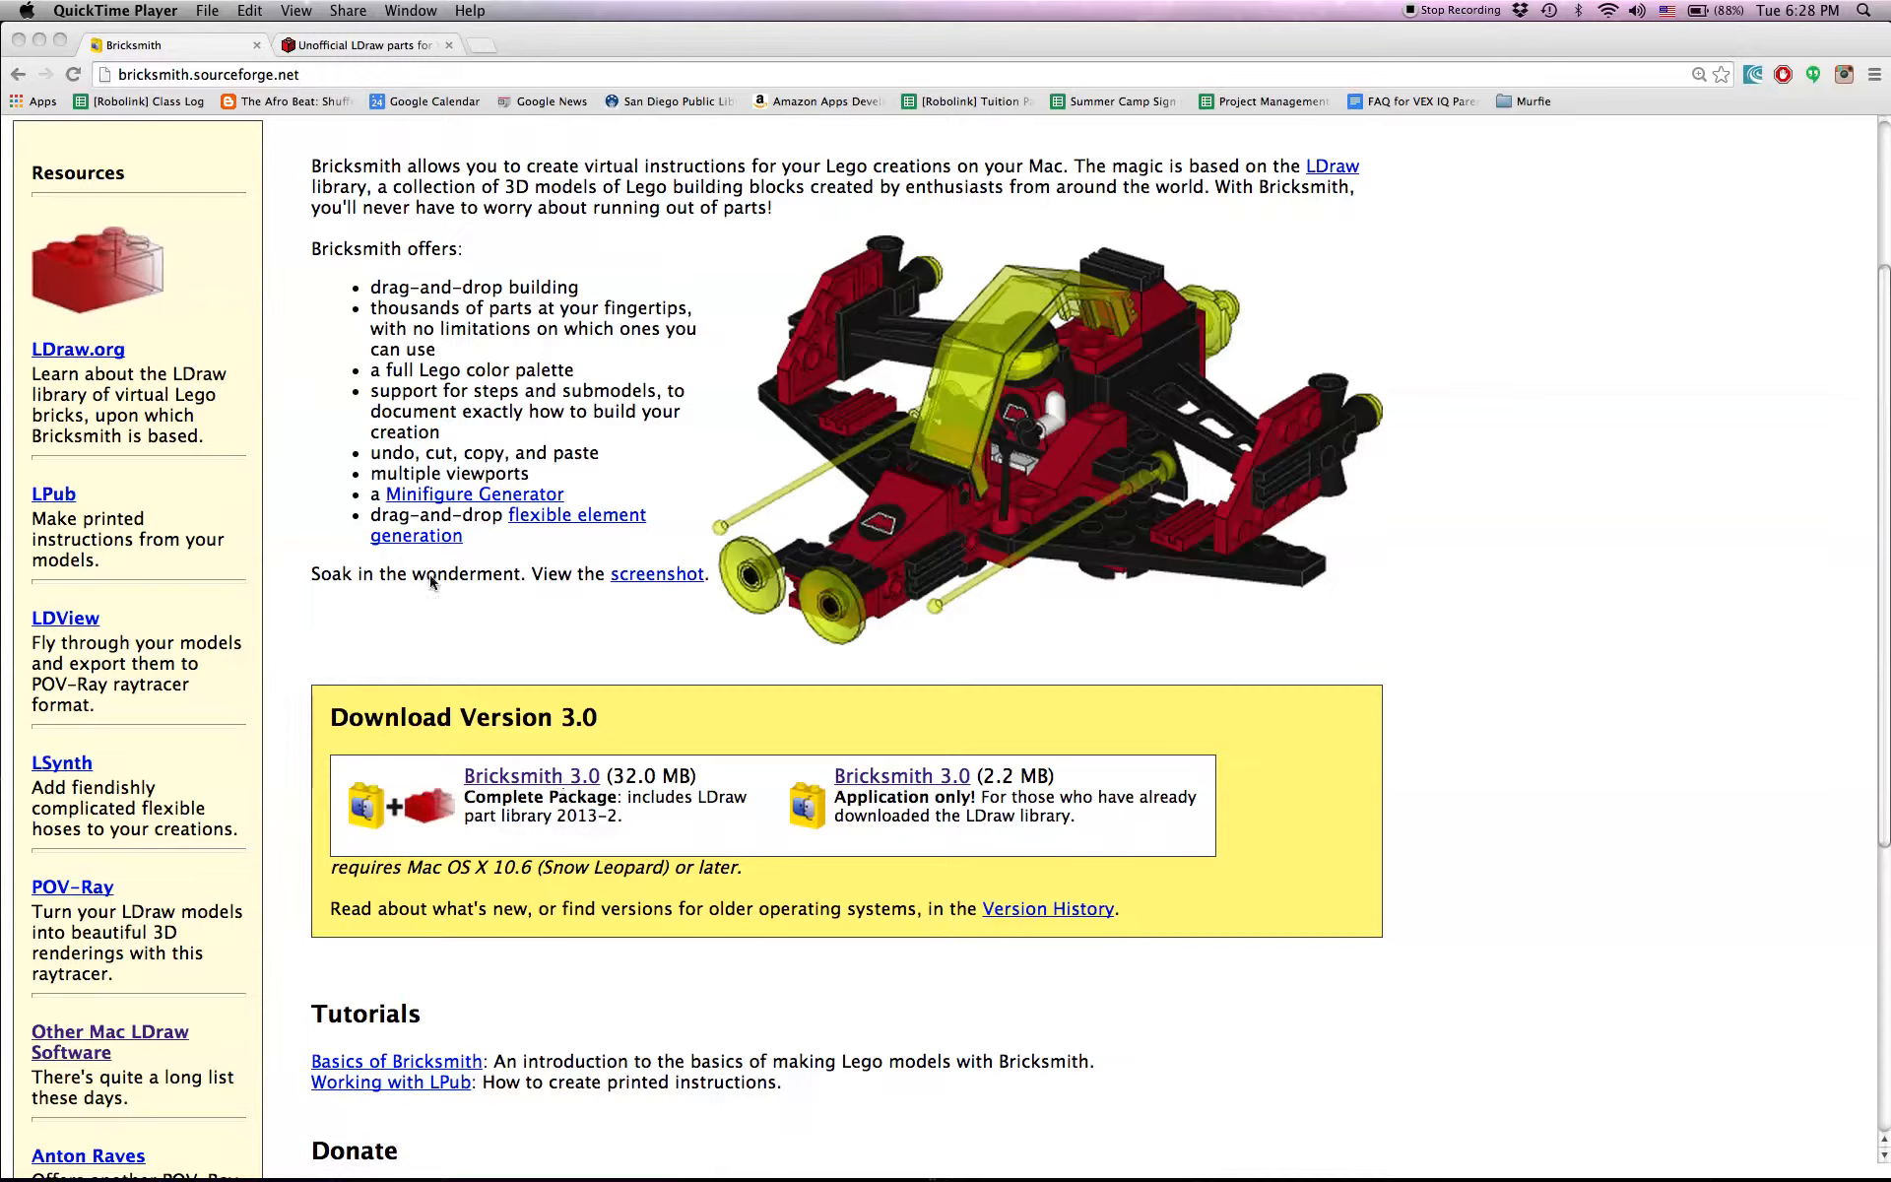
Step: Minimize the browser window and launch Bricksmith from its folder in Finder
click(39, 40)
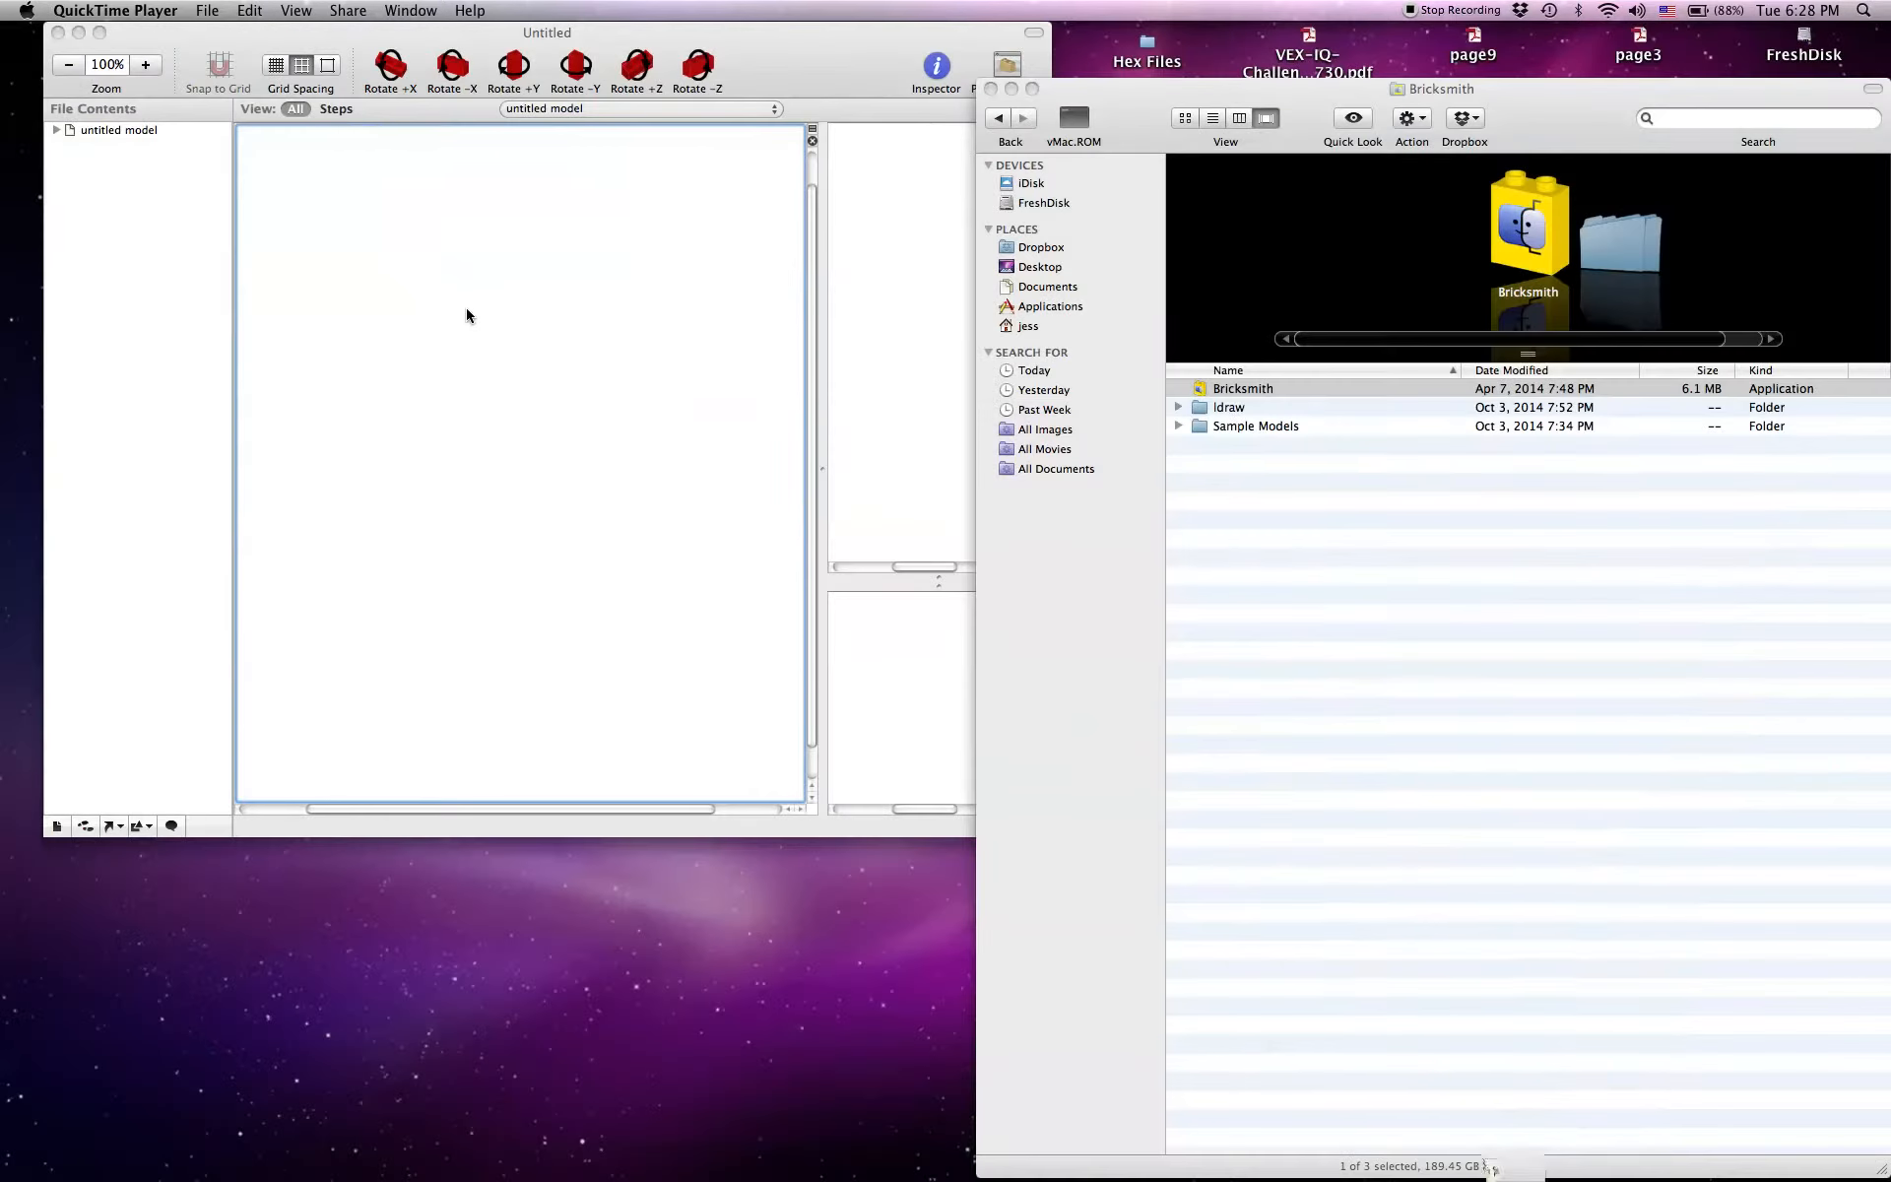
click(1206, 394)
double_click(1207, 392)
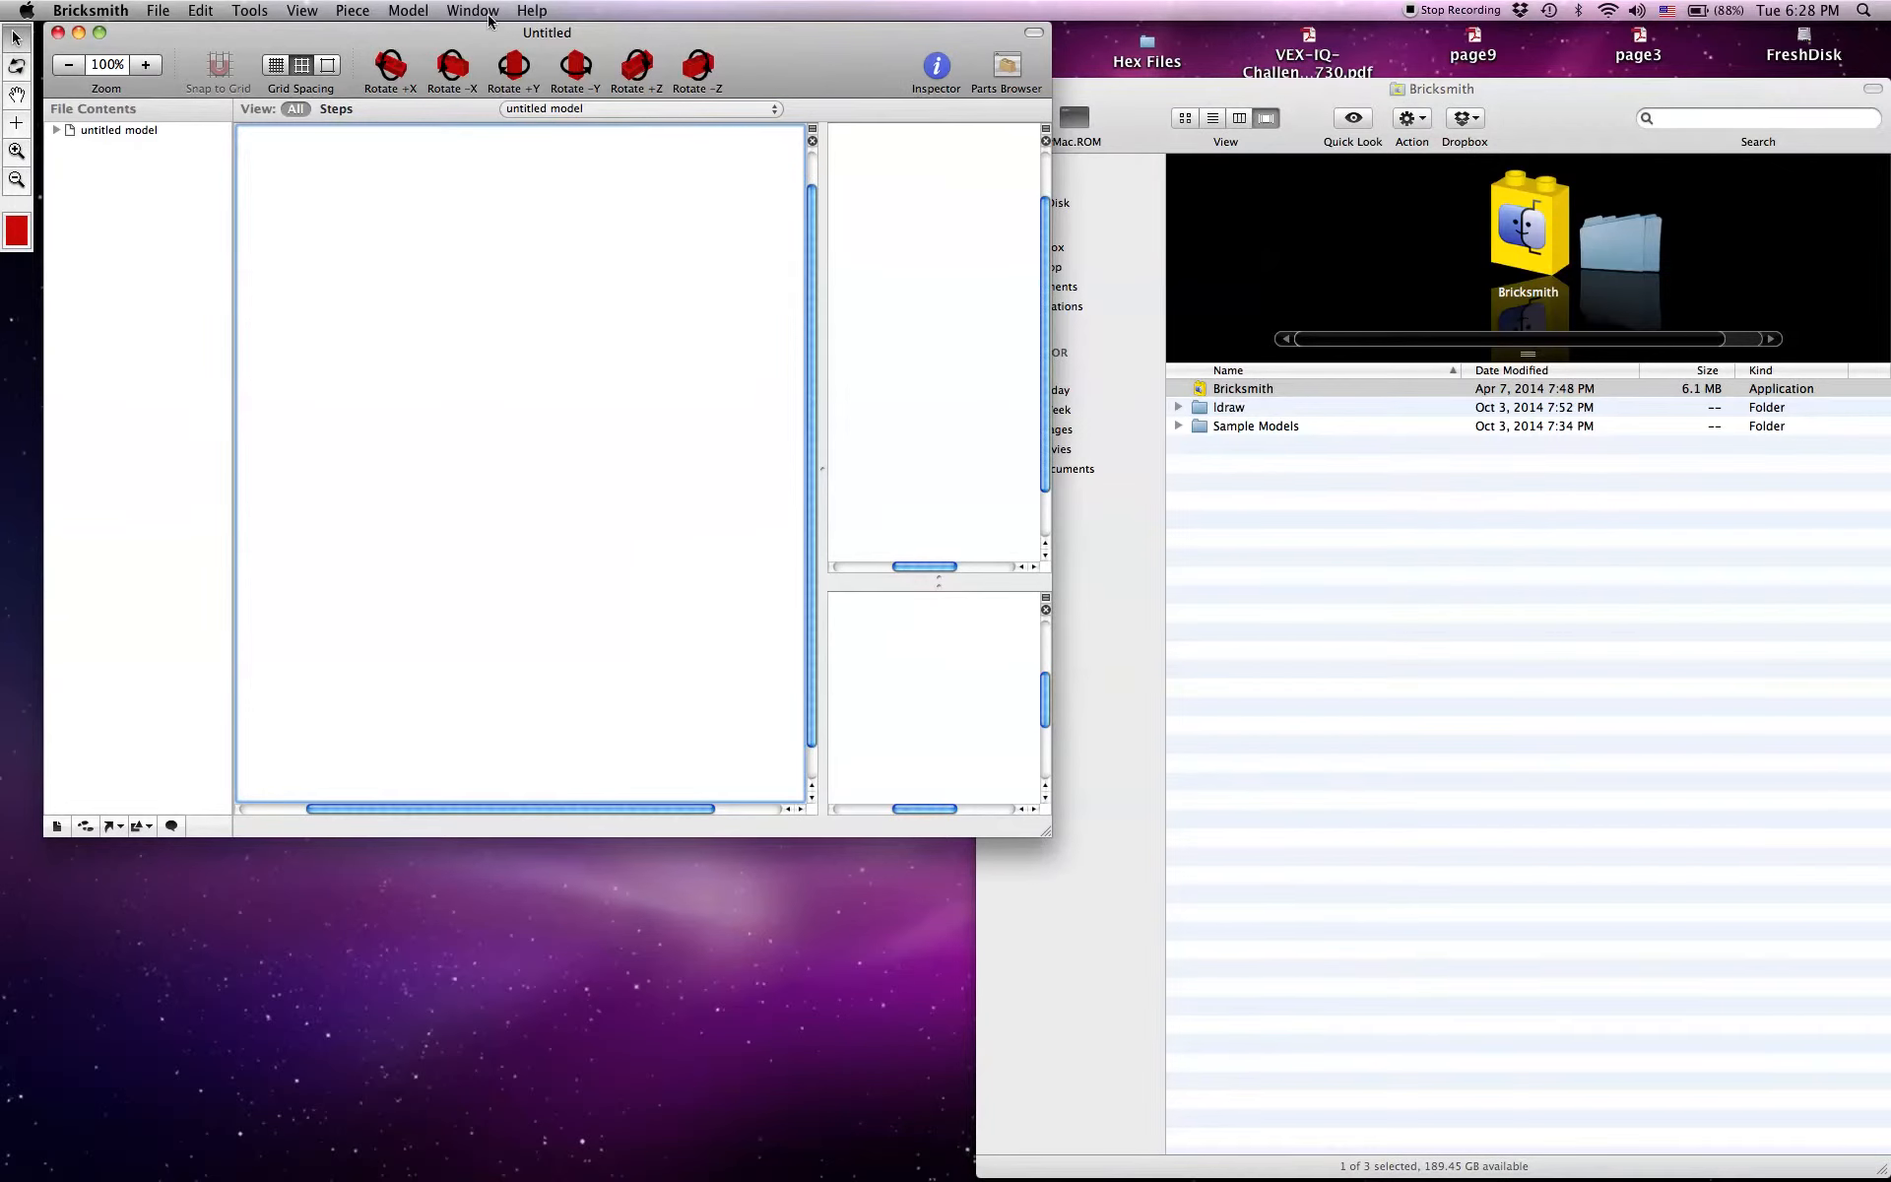
Step: Open the Bricksmith Tutorial from the help and read from Starting Out through Advanced Building
click(532, 11)
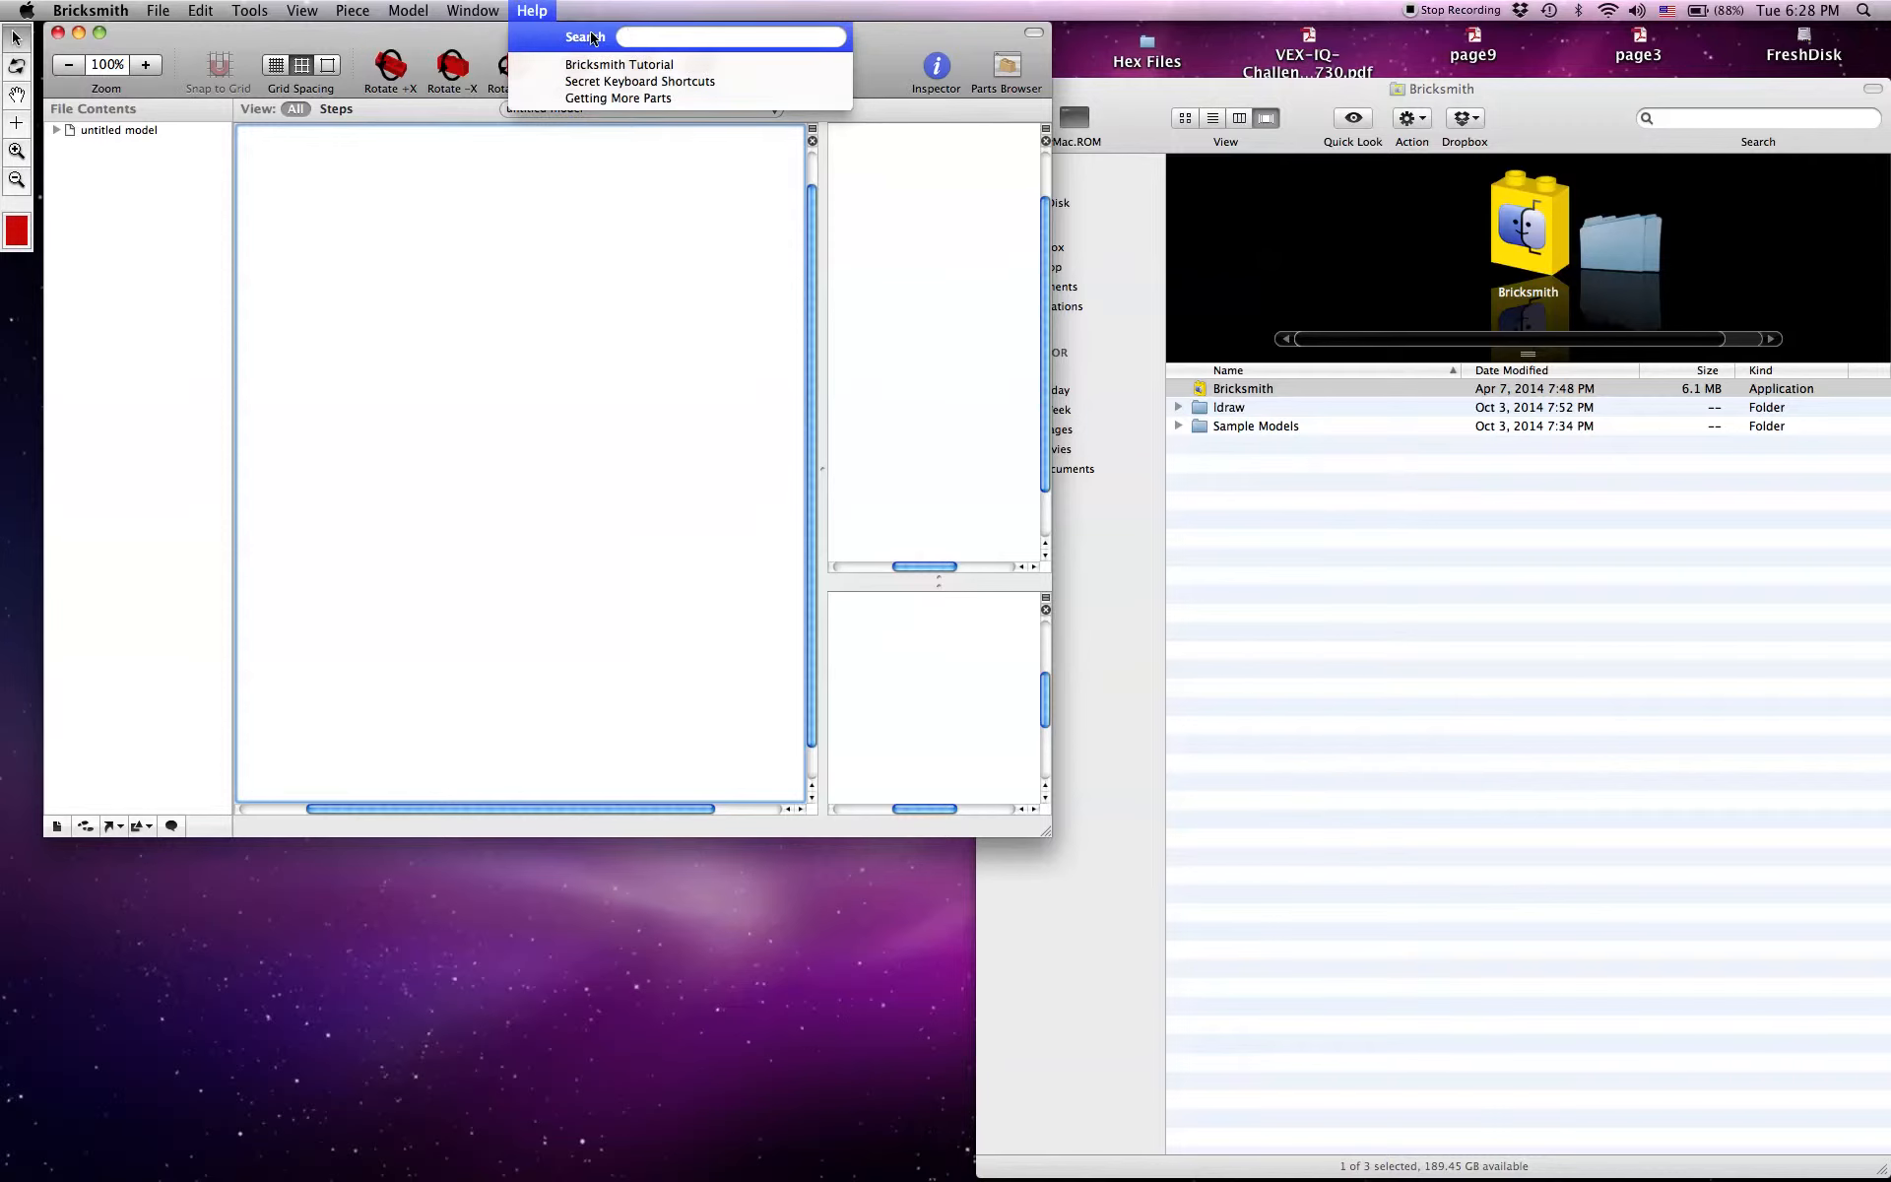
click(722, 67)
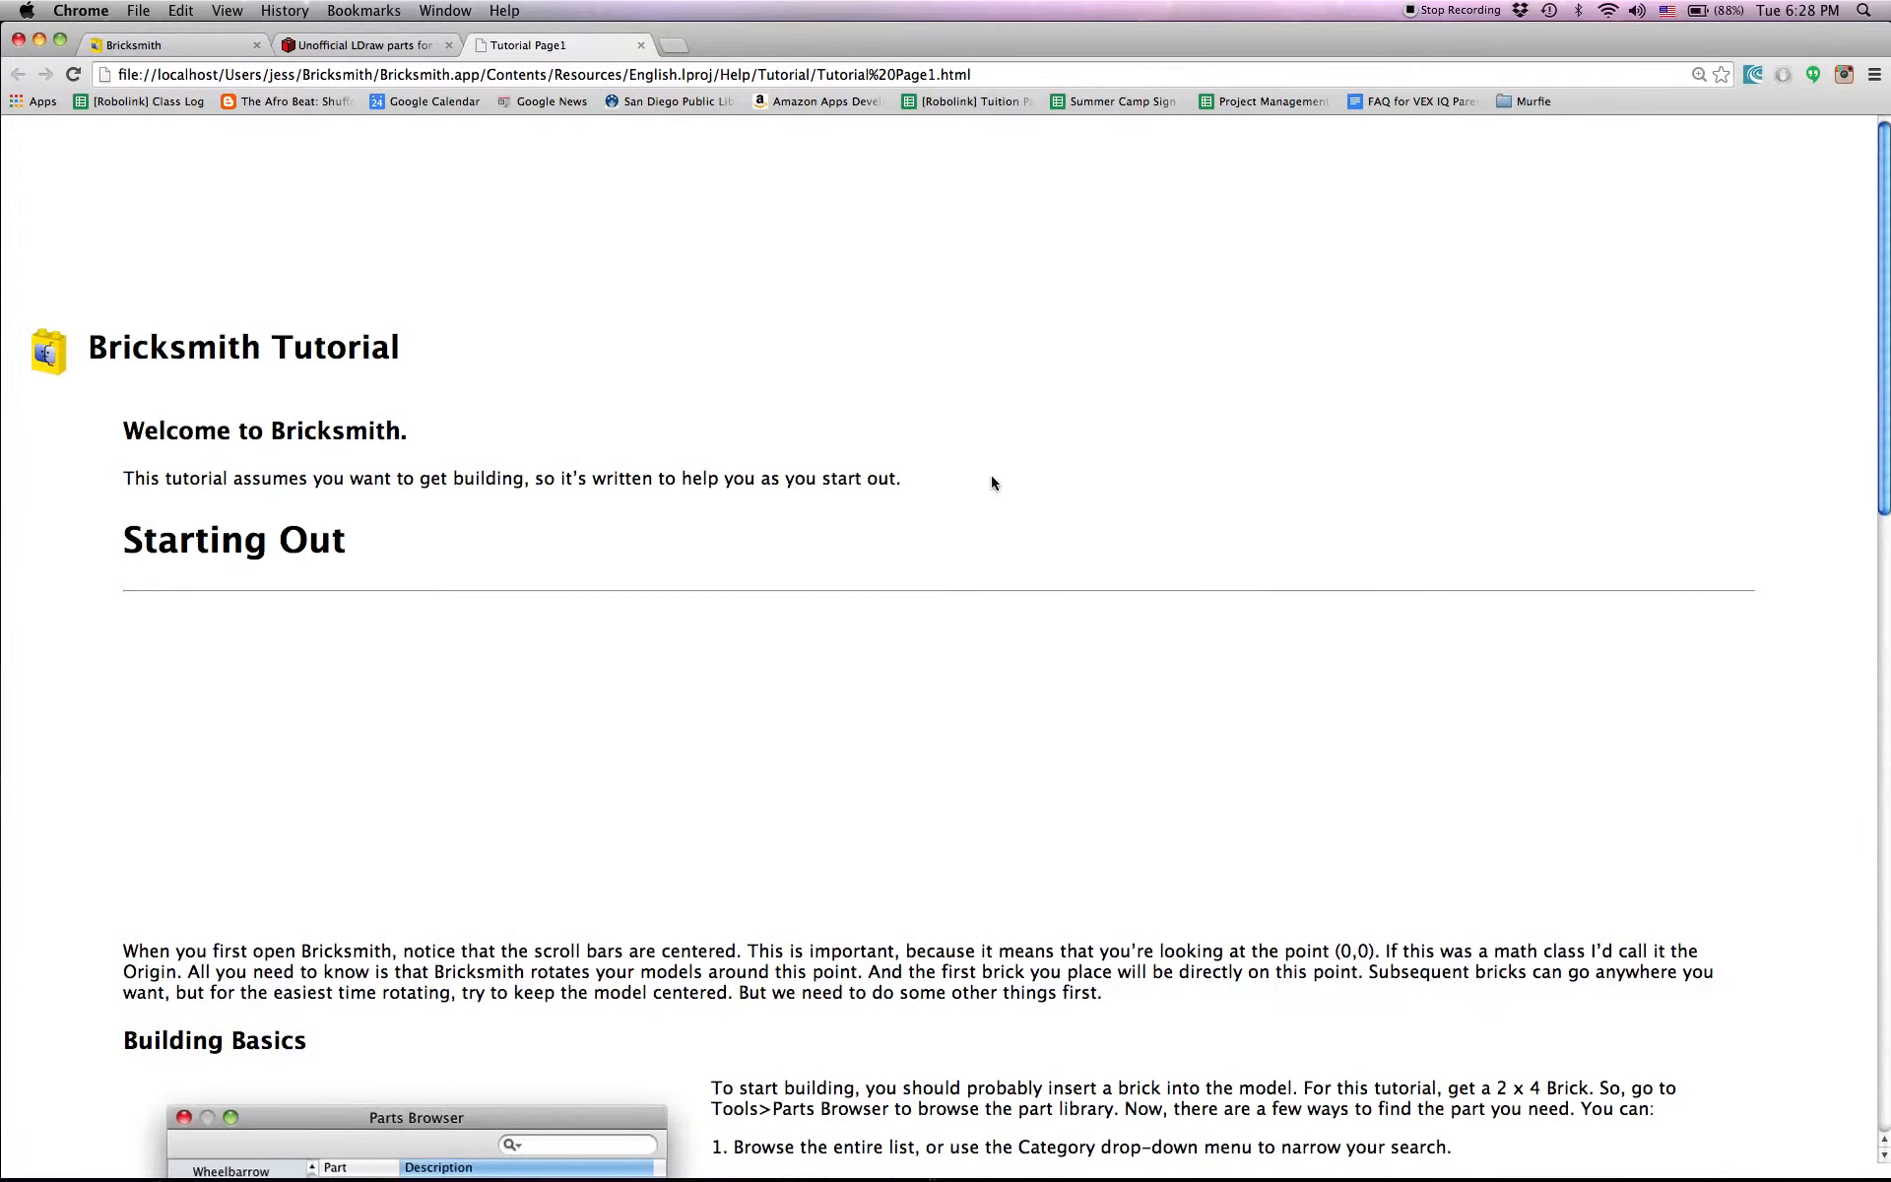
scroll(1184, 566, down, 5)
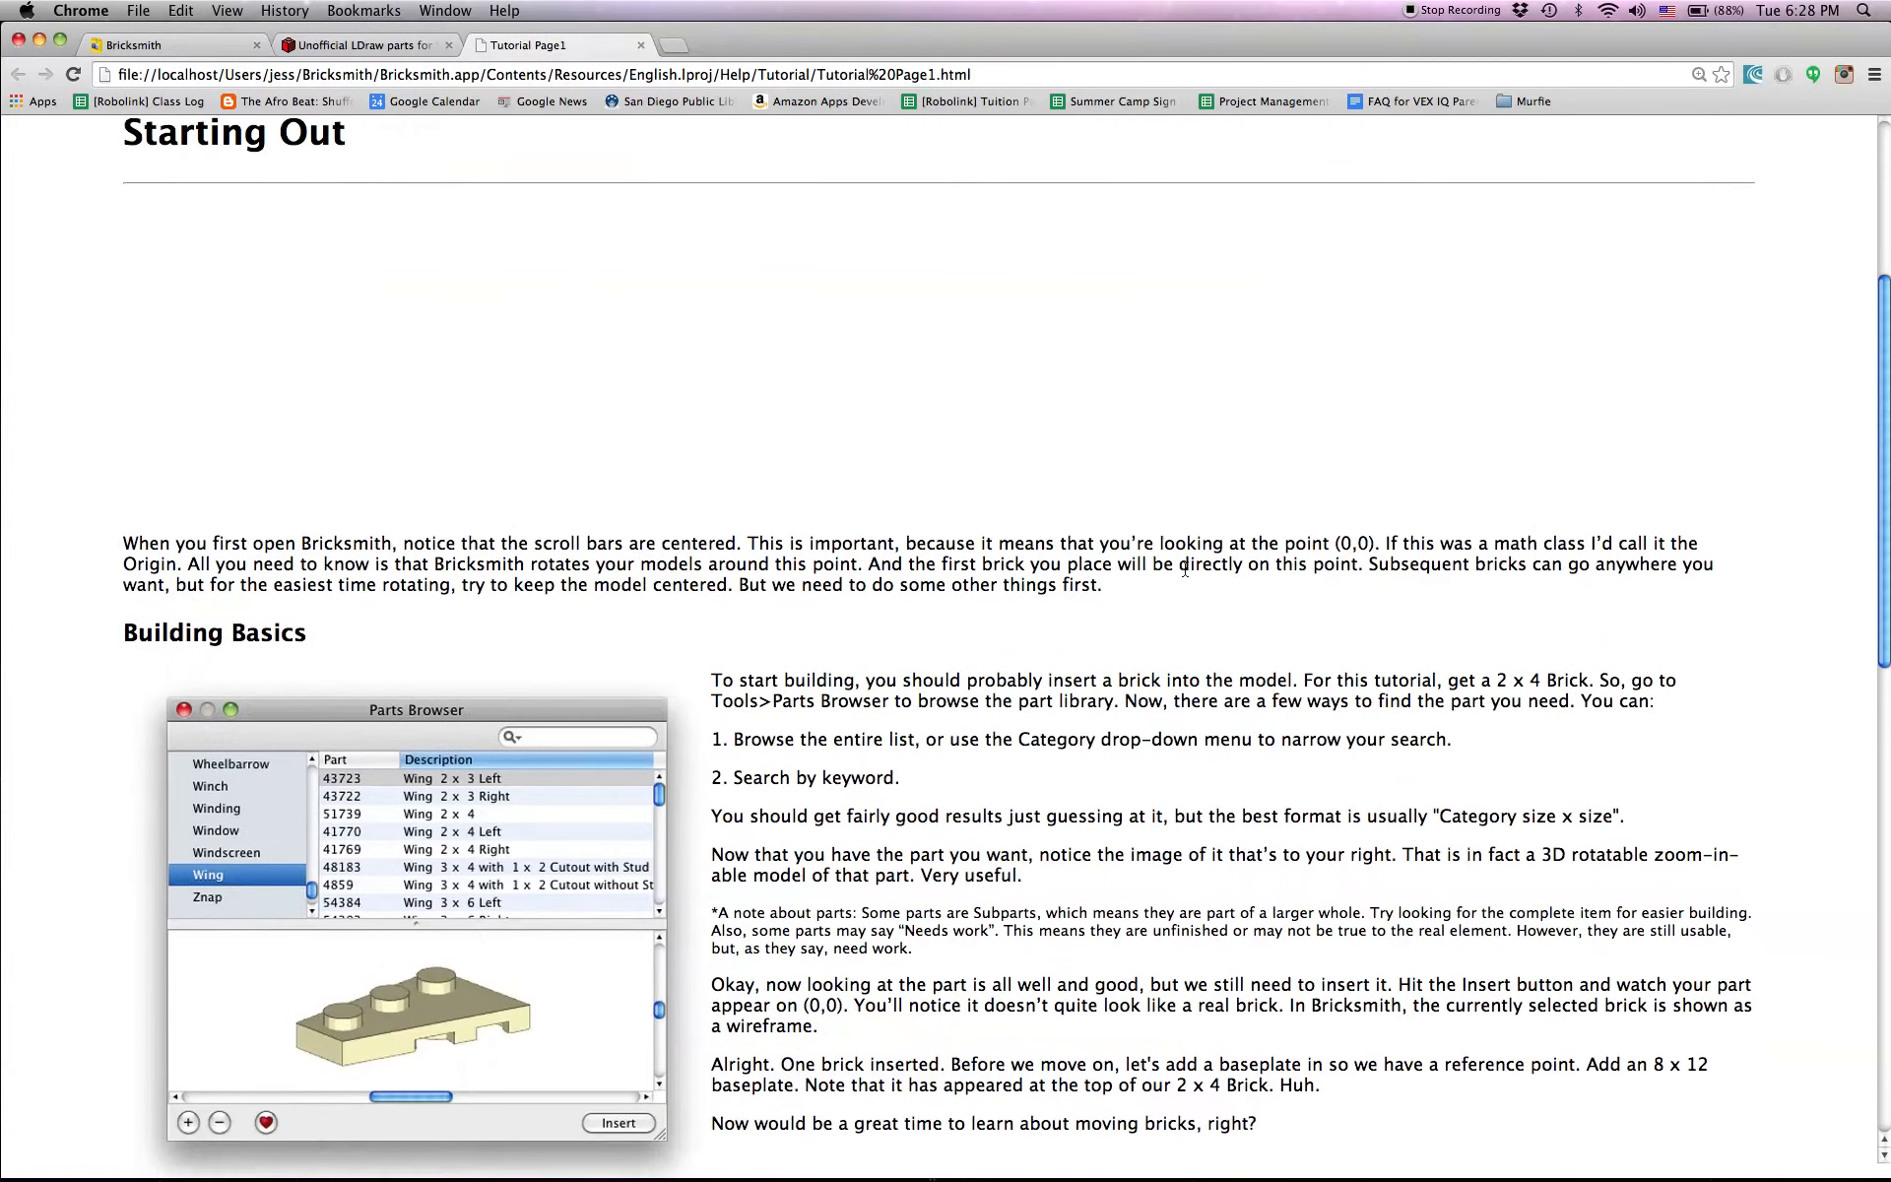
scroll(1184, 569, down, 13)
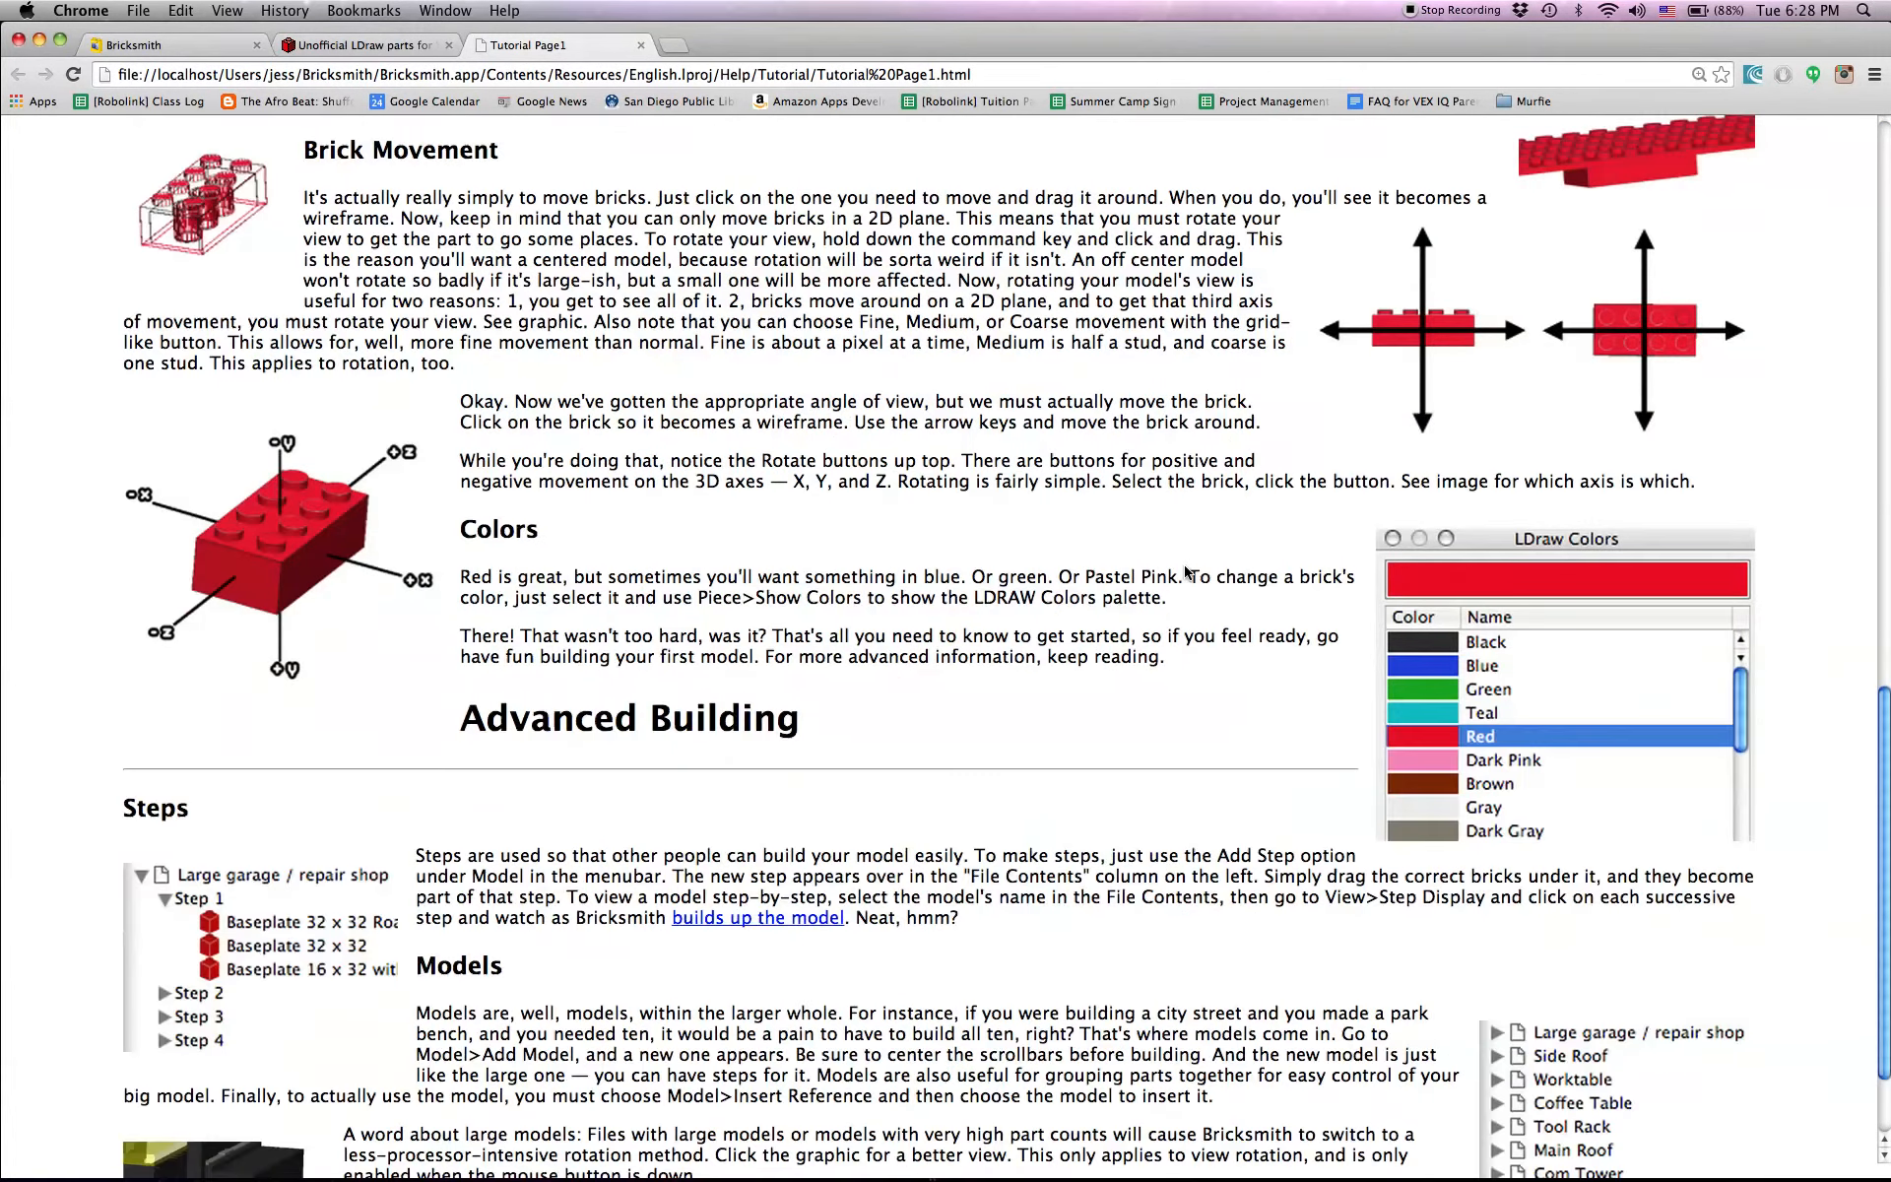
scroll(1186, 571, down, 2)
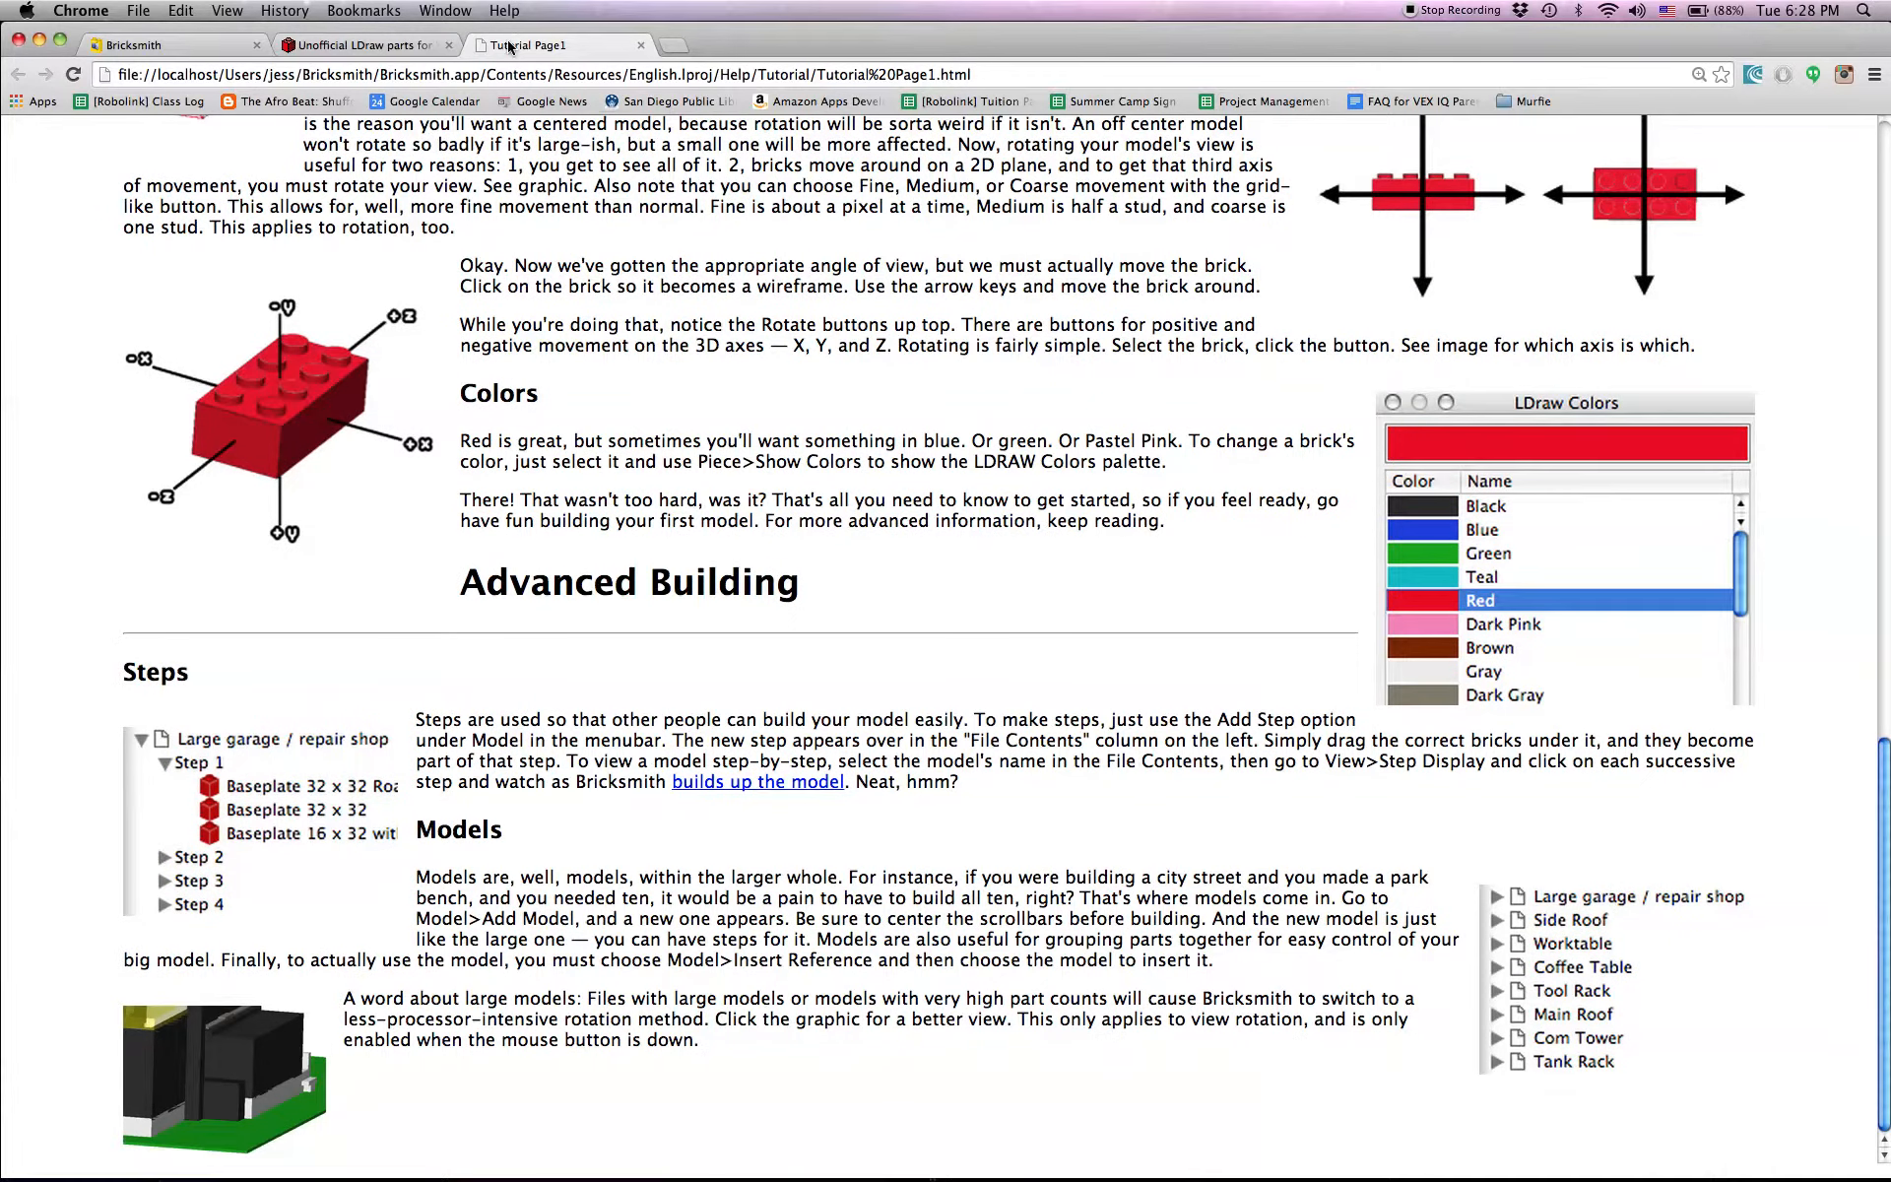
Step: Return to Bricksmith, open the Getting More Parts help page and read the instructions for official and unofficial parts
click(38, 41)
click(444, 10)
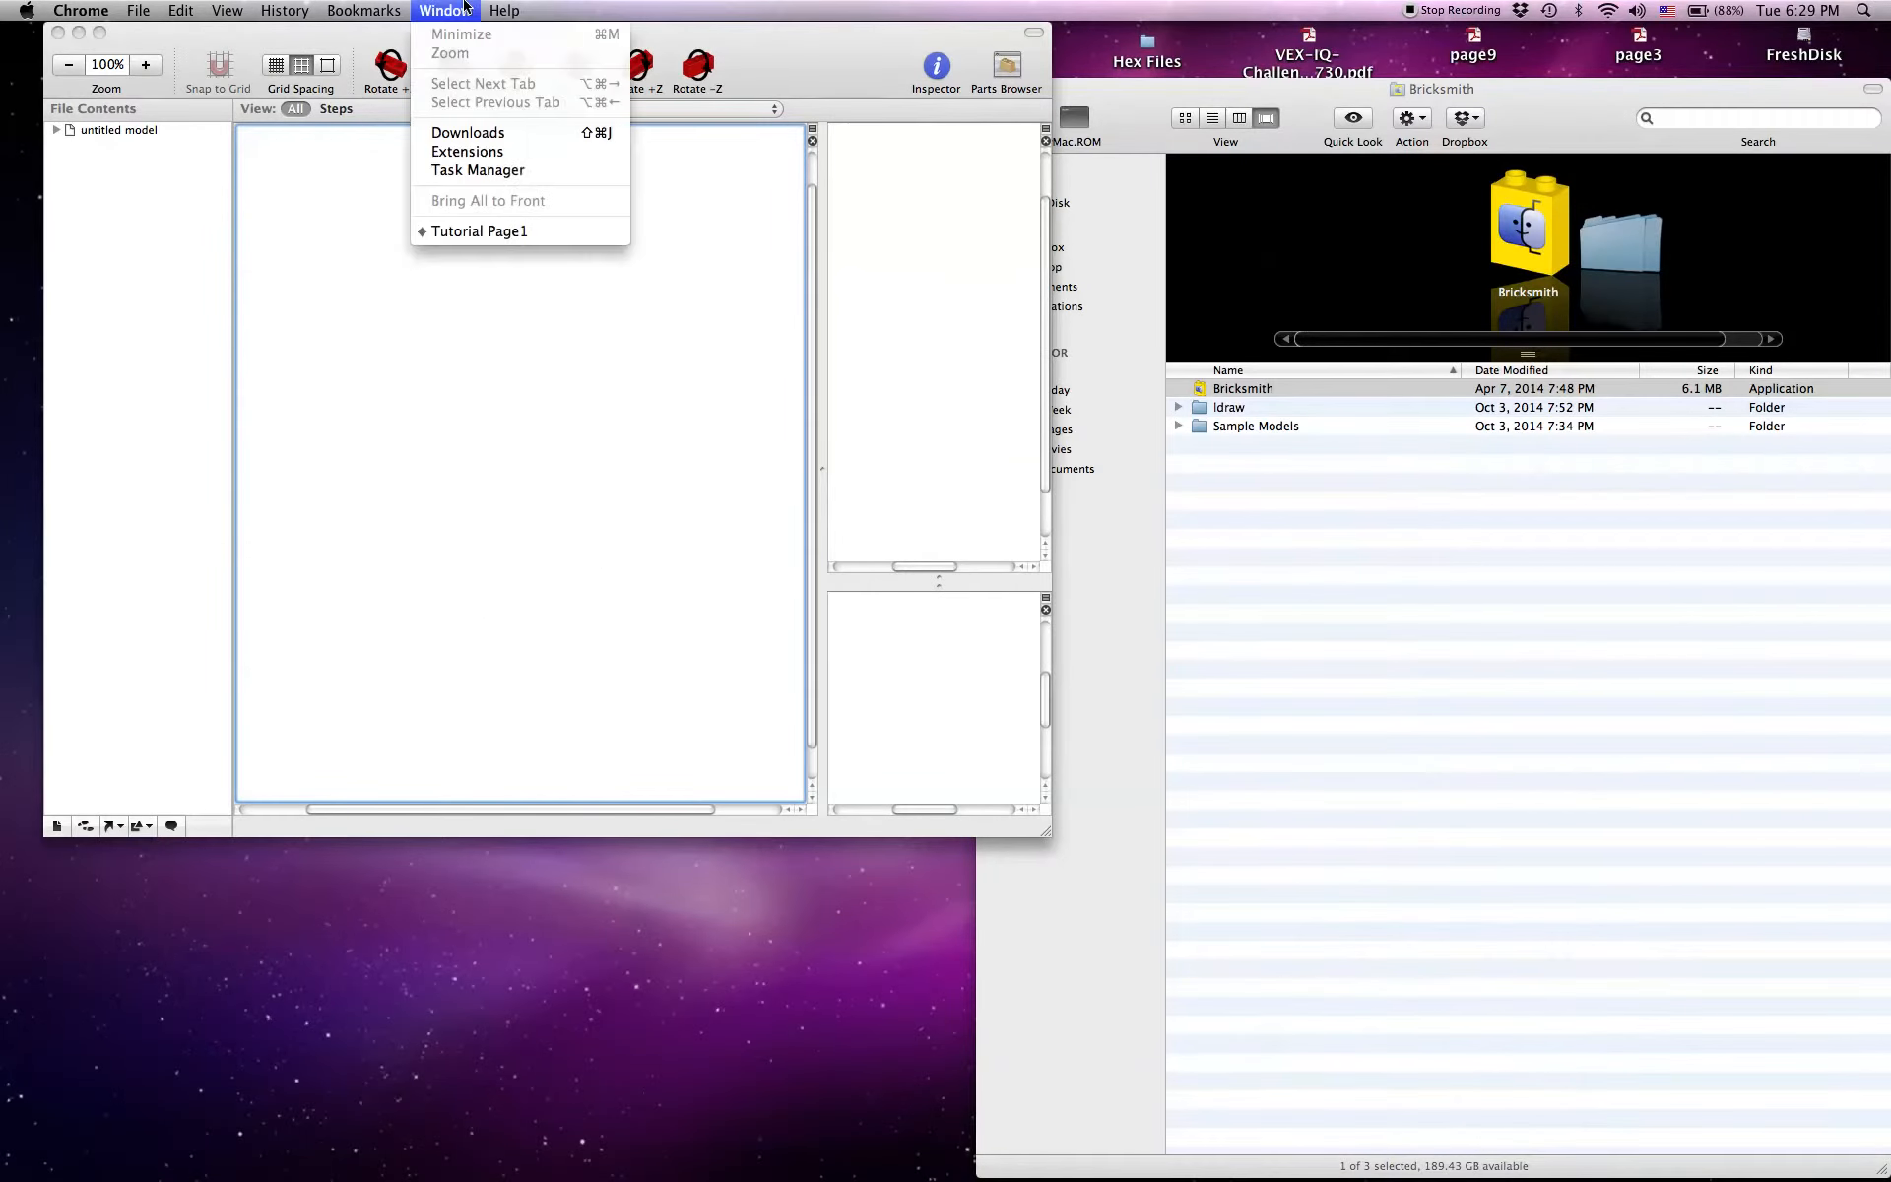
click(464, 8)
click(610, 39)
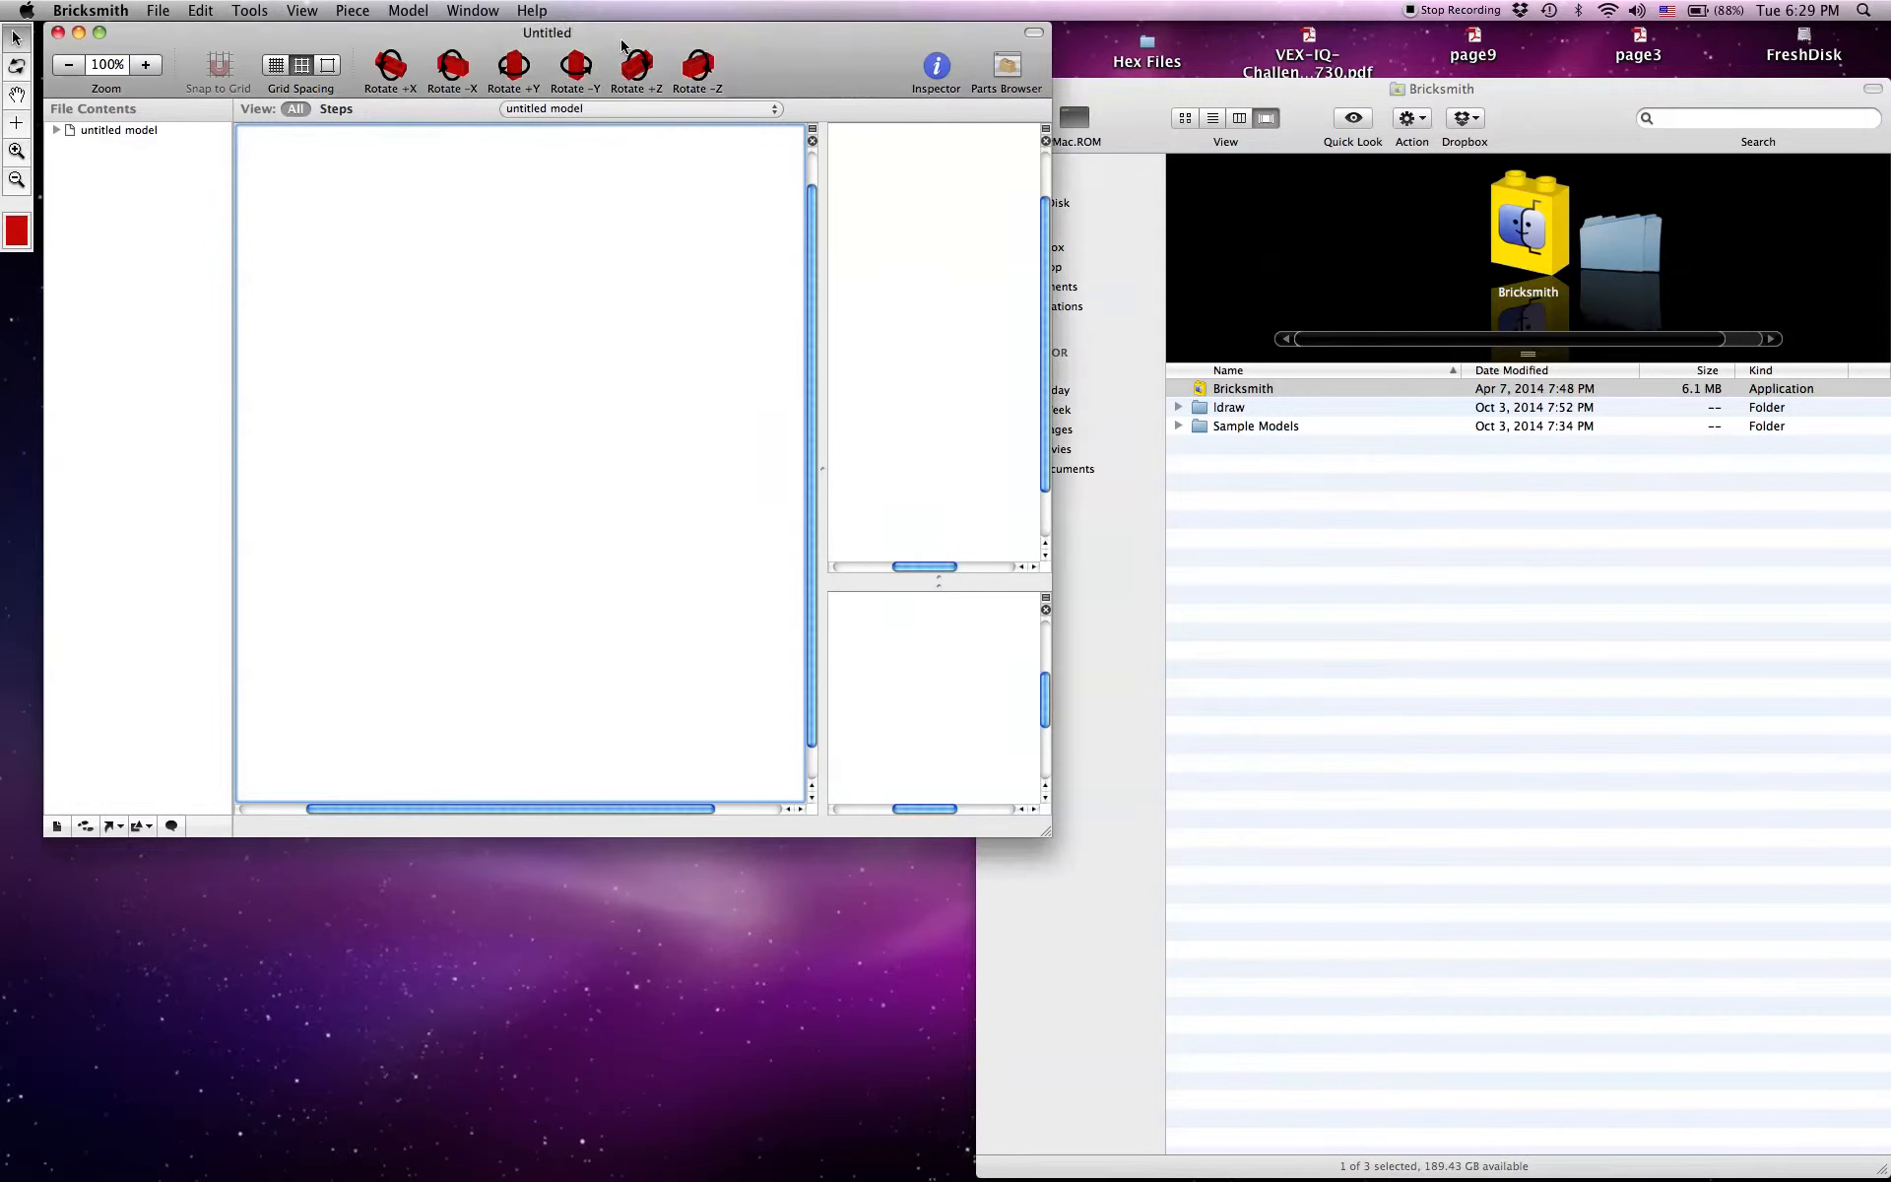
click(531, 10)
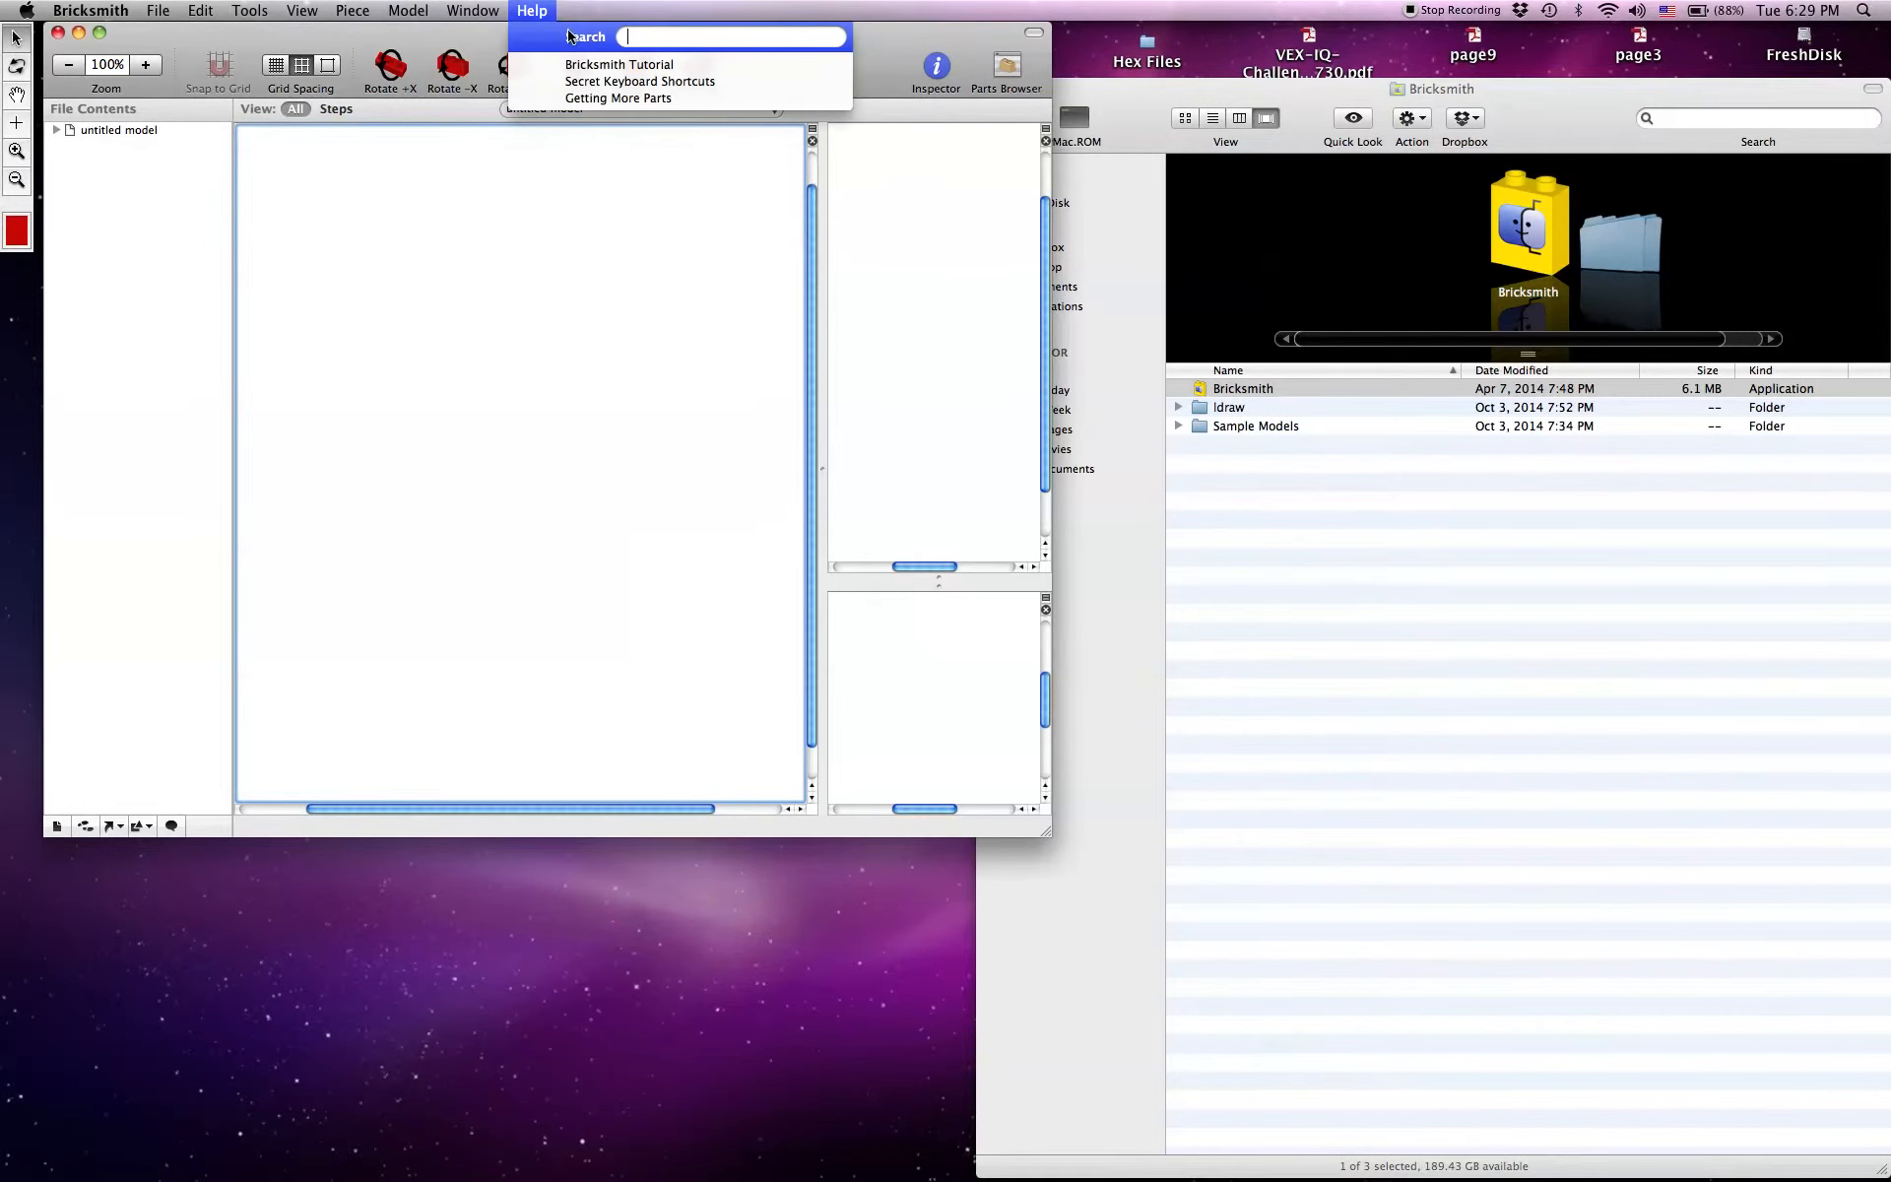
click(626, 104)
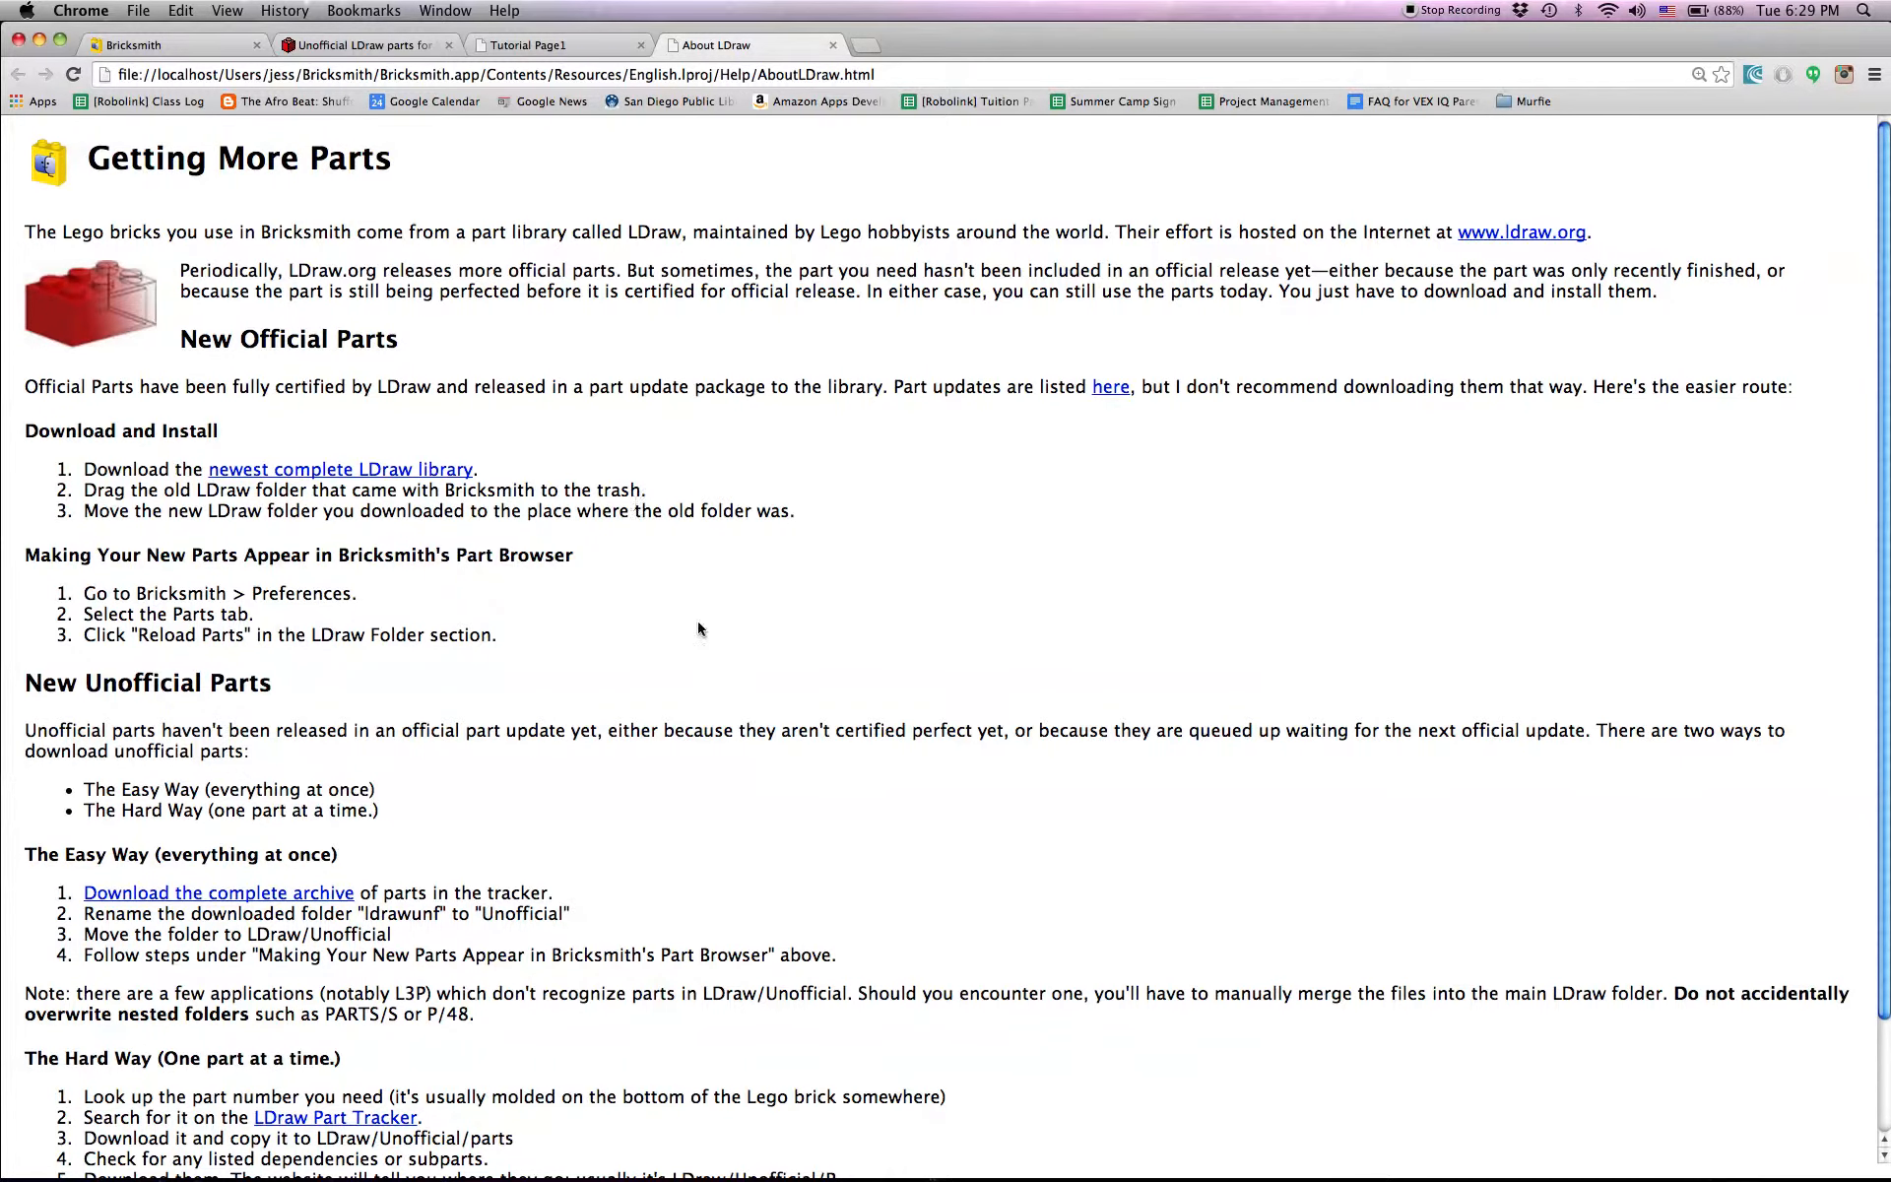
scroll(782, 780, down, 3)
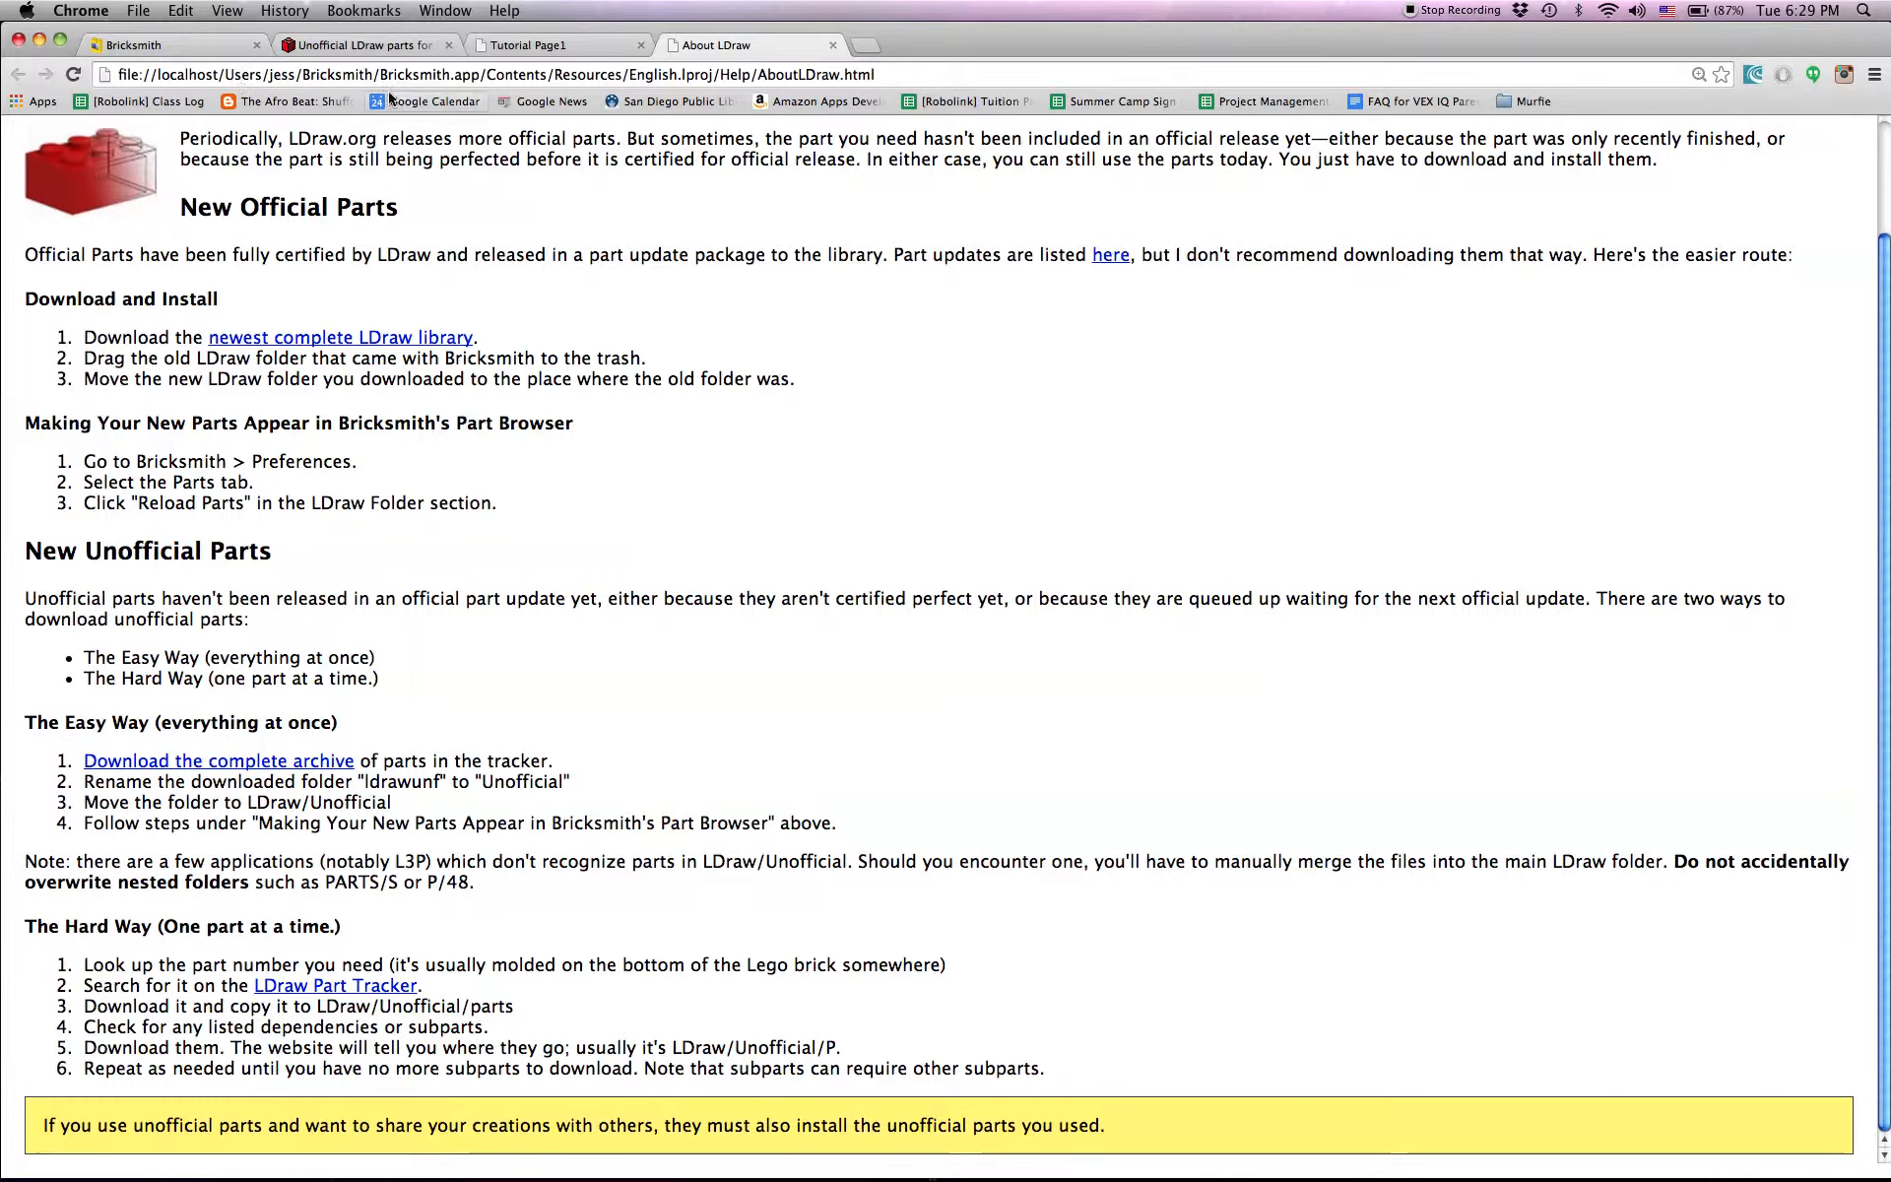
Step: Download the archive of all available VEX IQ parts from the Unofficial LDraw parts page
click(375, 45)
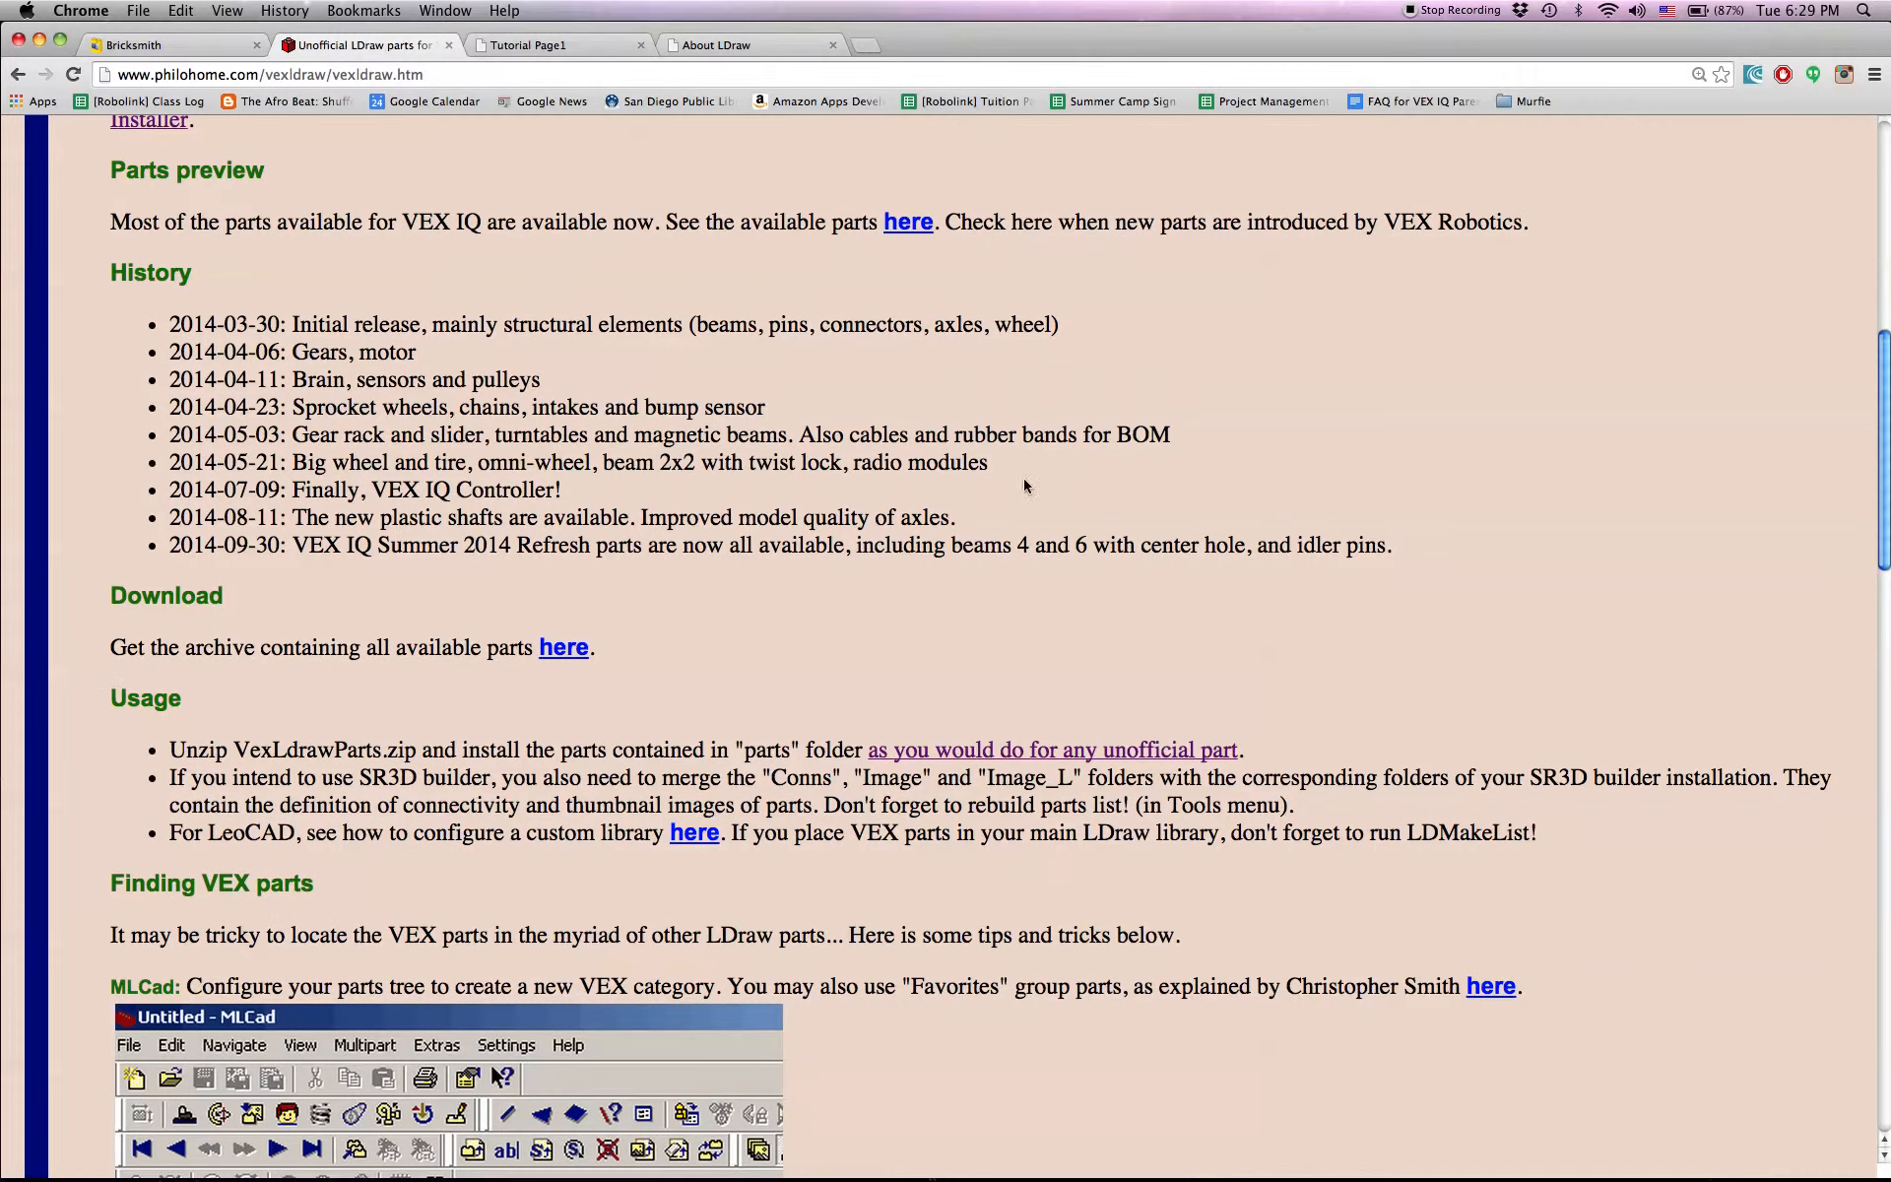
scroll(1266, 495, up, 10)
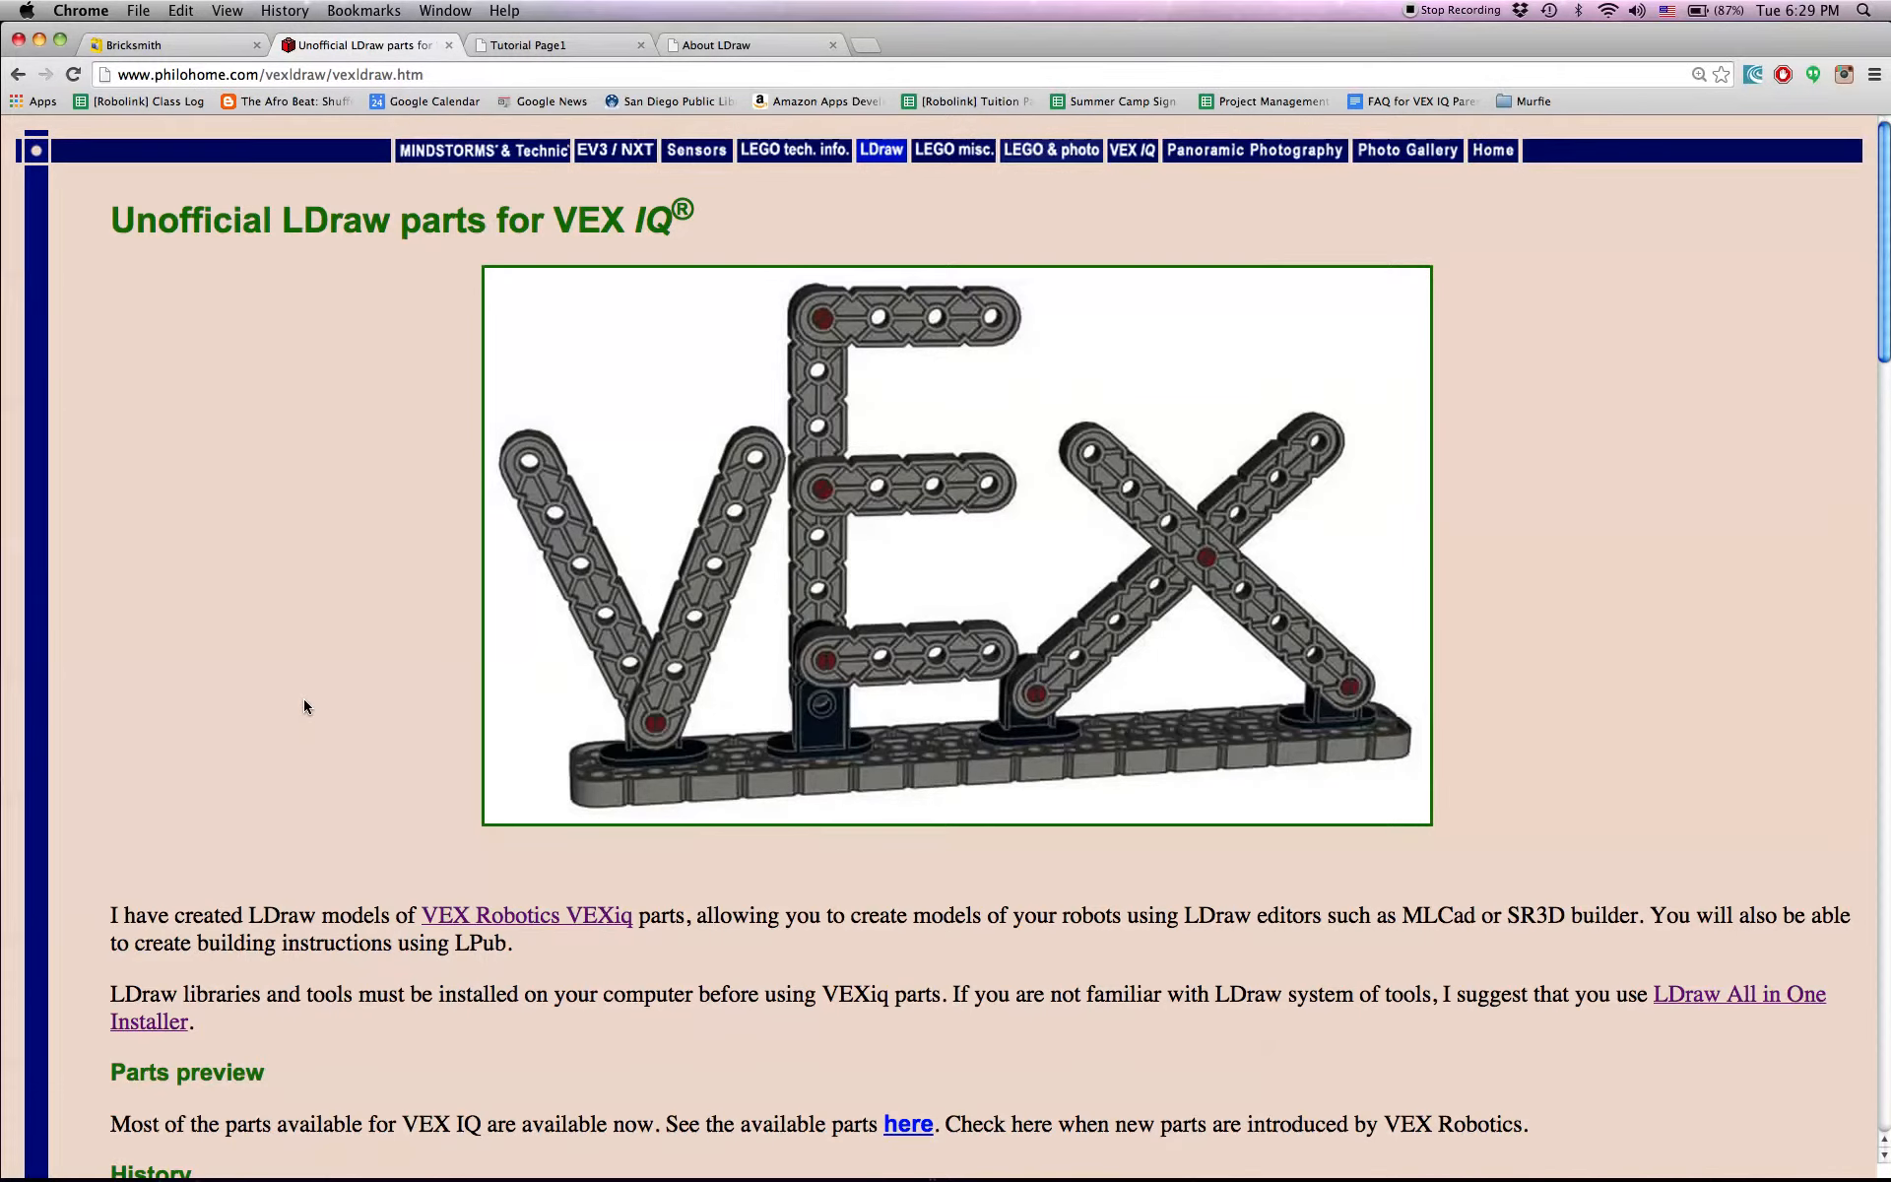
scroll(303, 706, down, 5)
scroll(305, 701, down, 7)
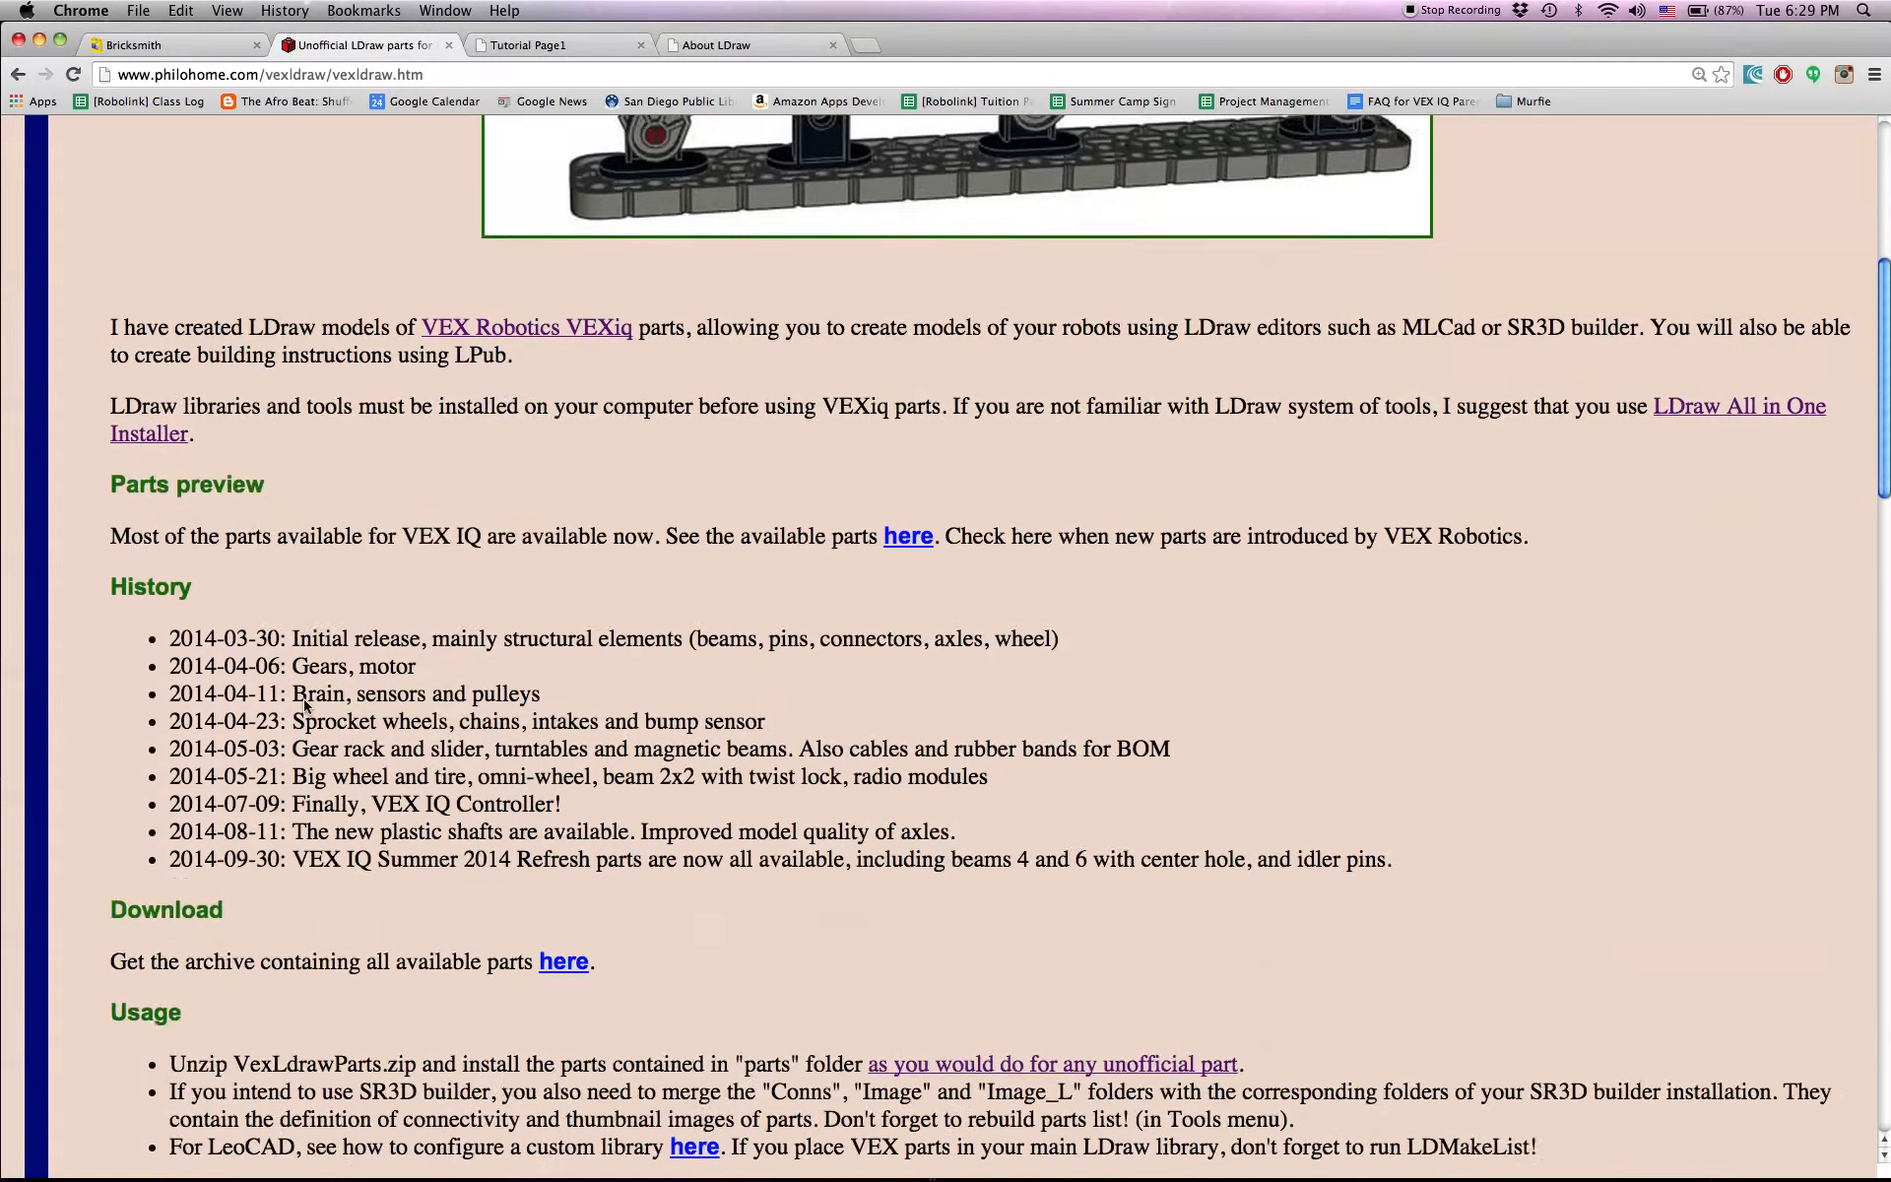
click(563, 760)
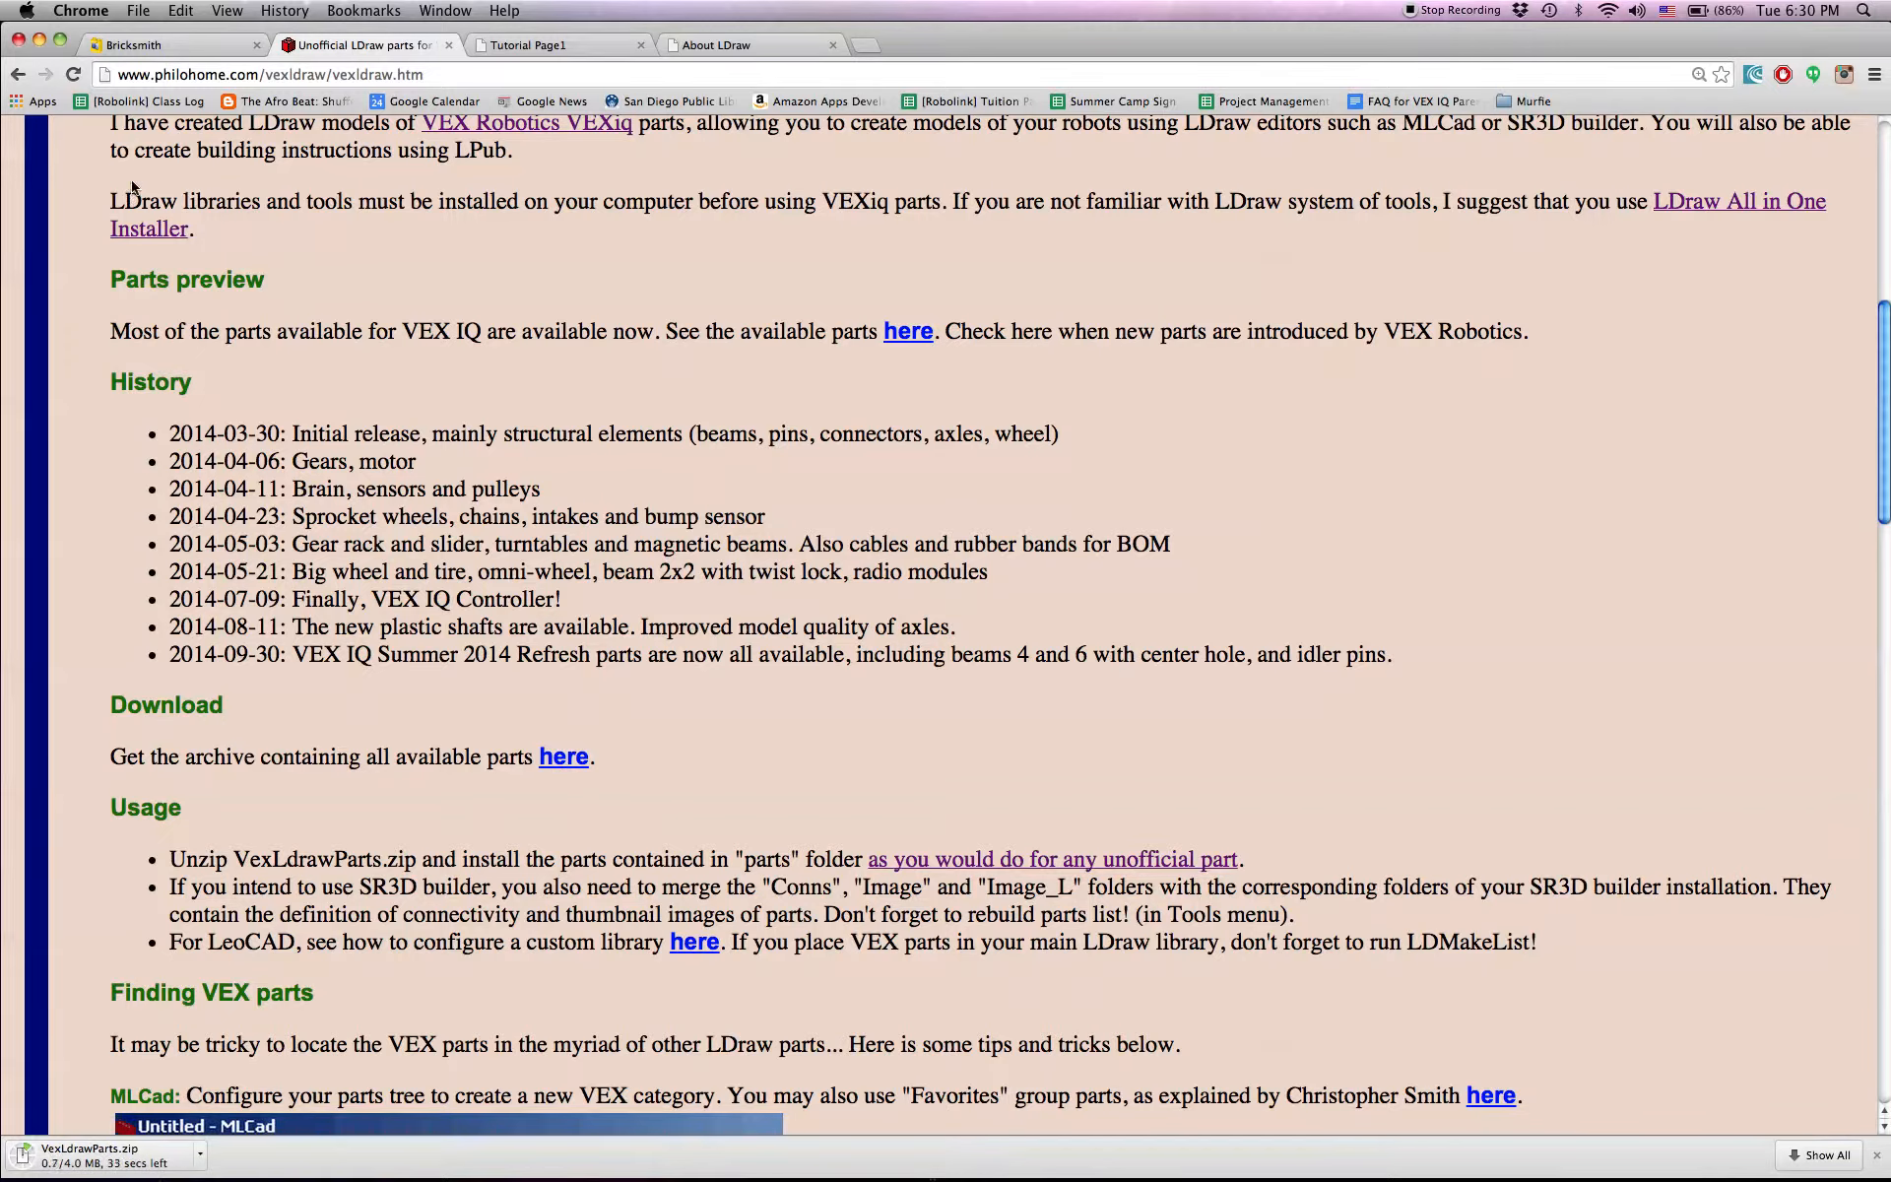
Step: Return to the Getting More Parts instructions and open the full Downloads folder in Finder
click(529, 47)
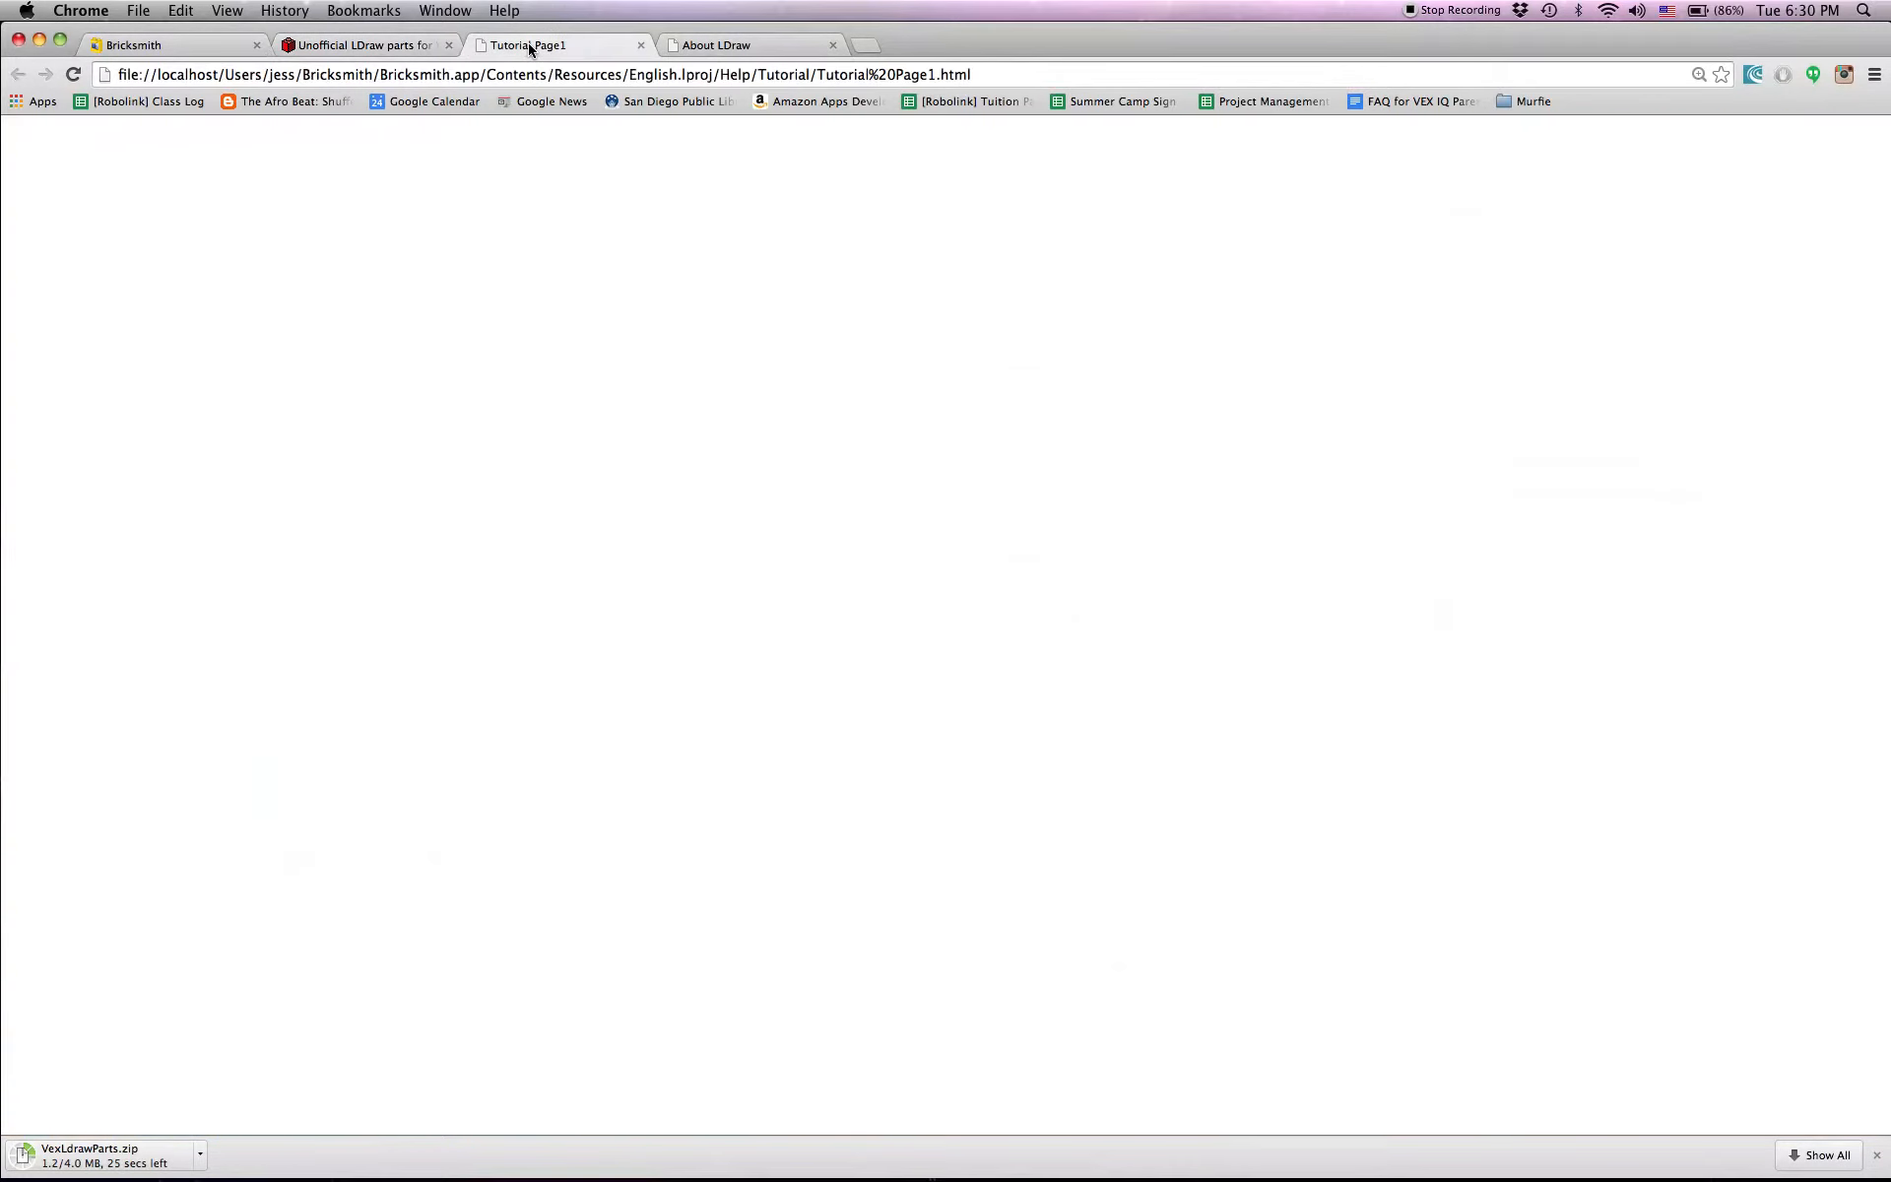
click(767, 42)
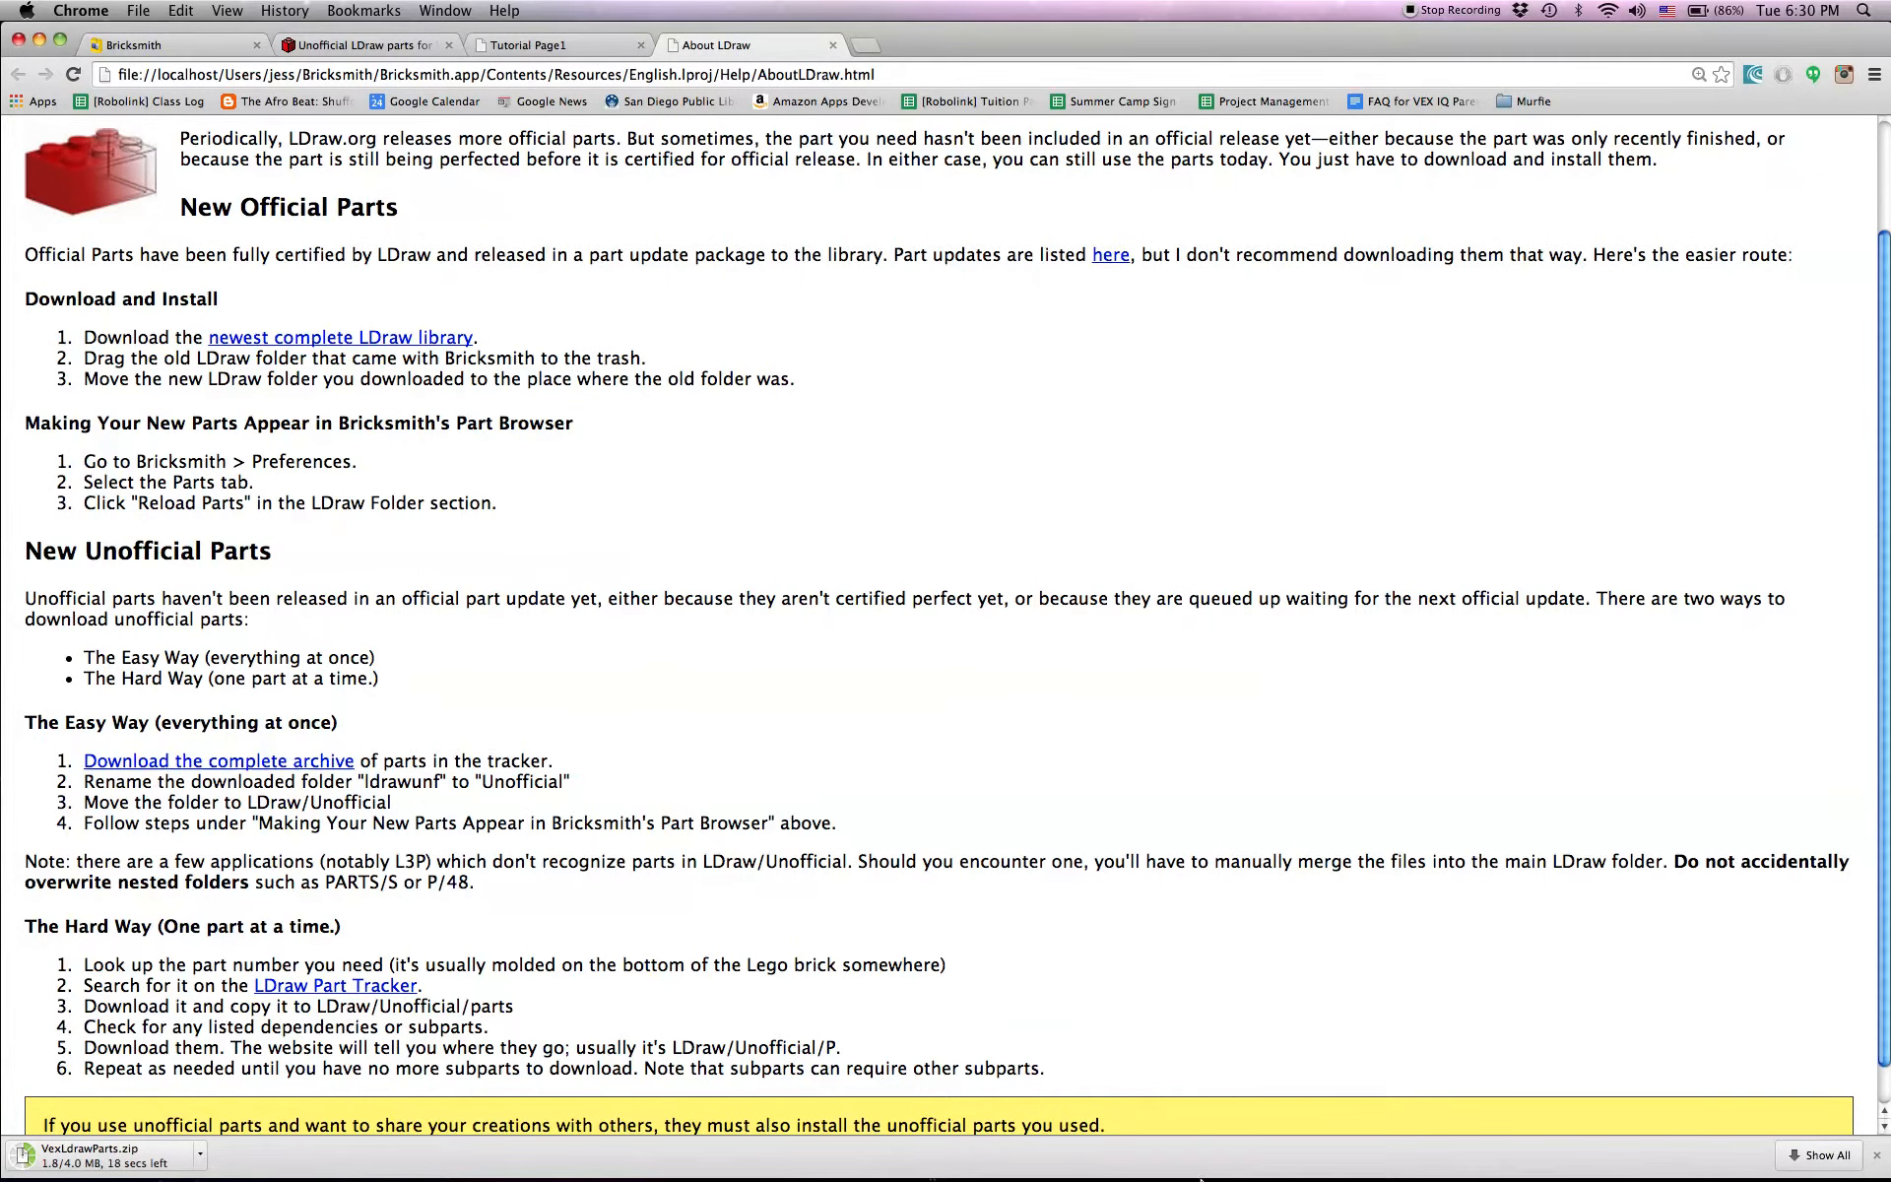
mouse_move(1191, 1176)
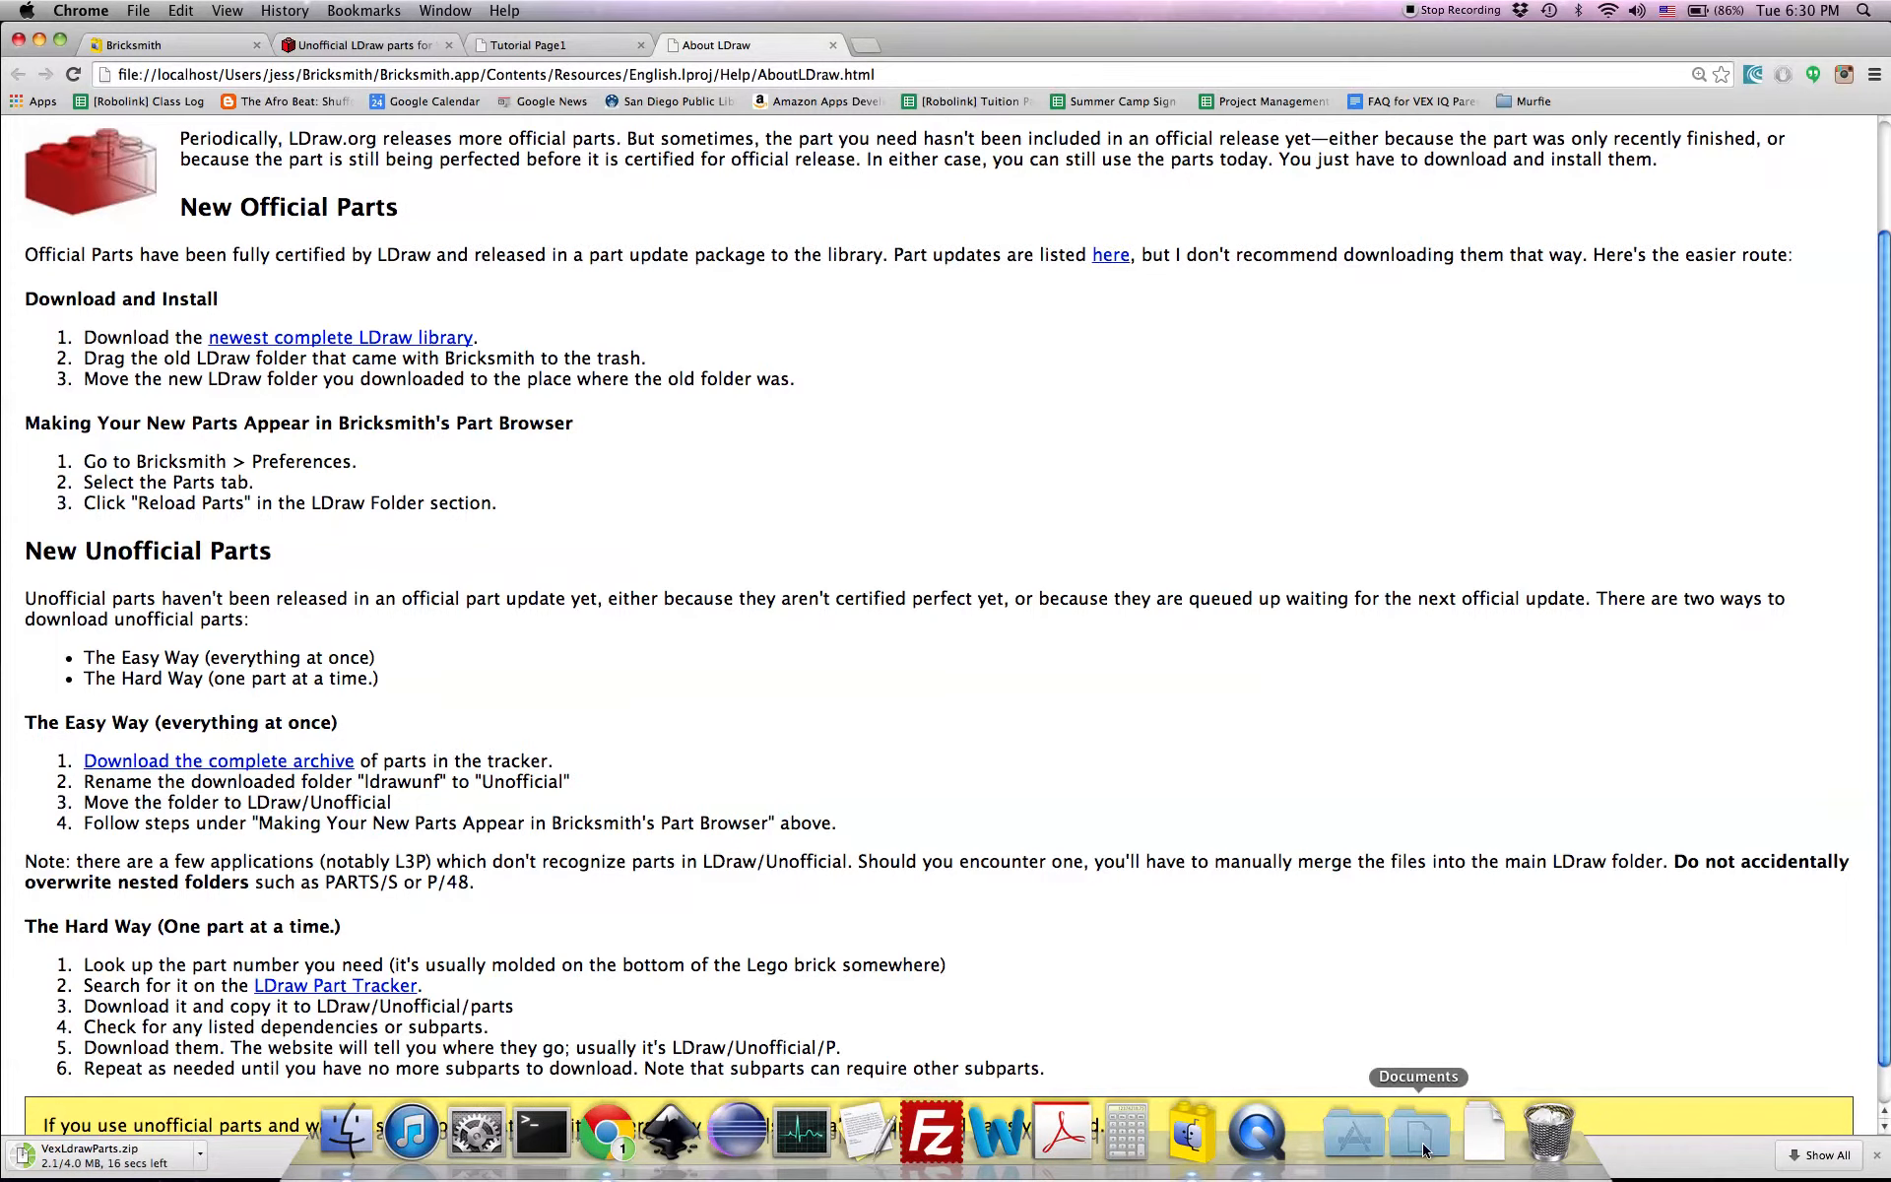
click(1475, 1148)
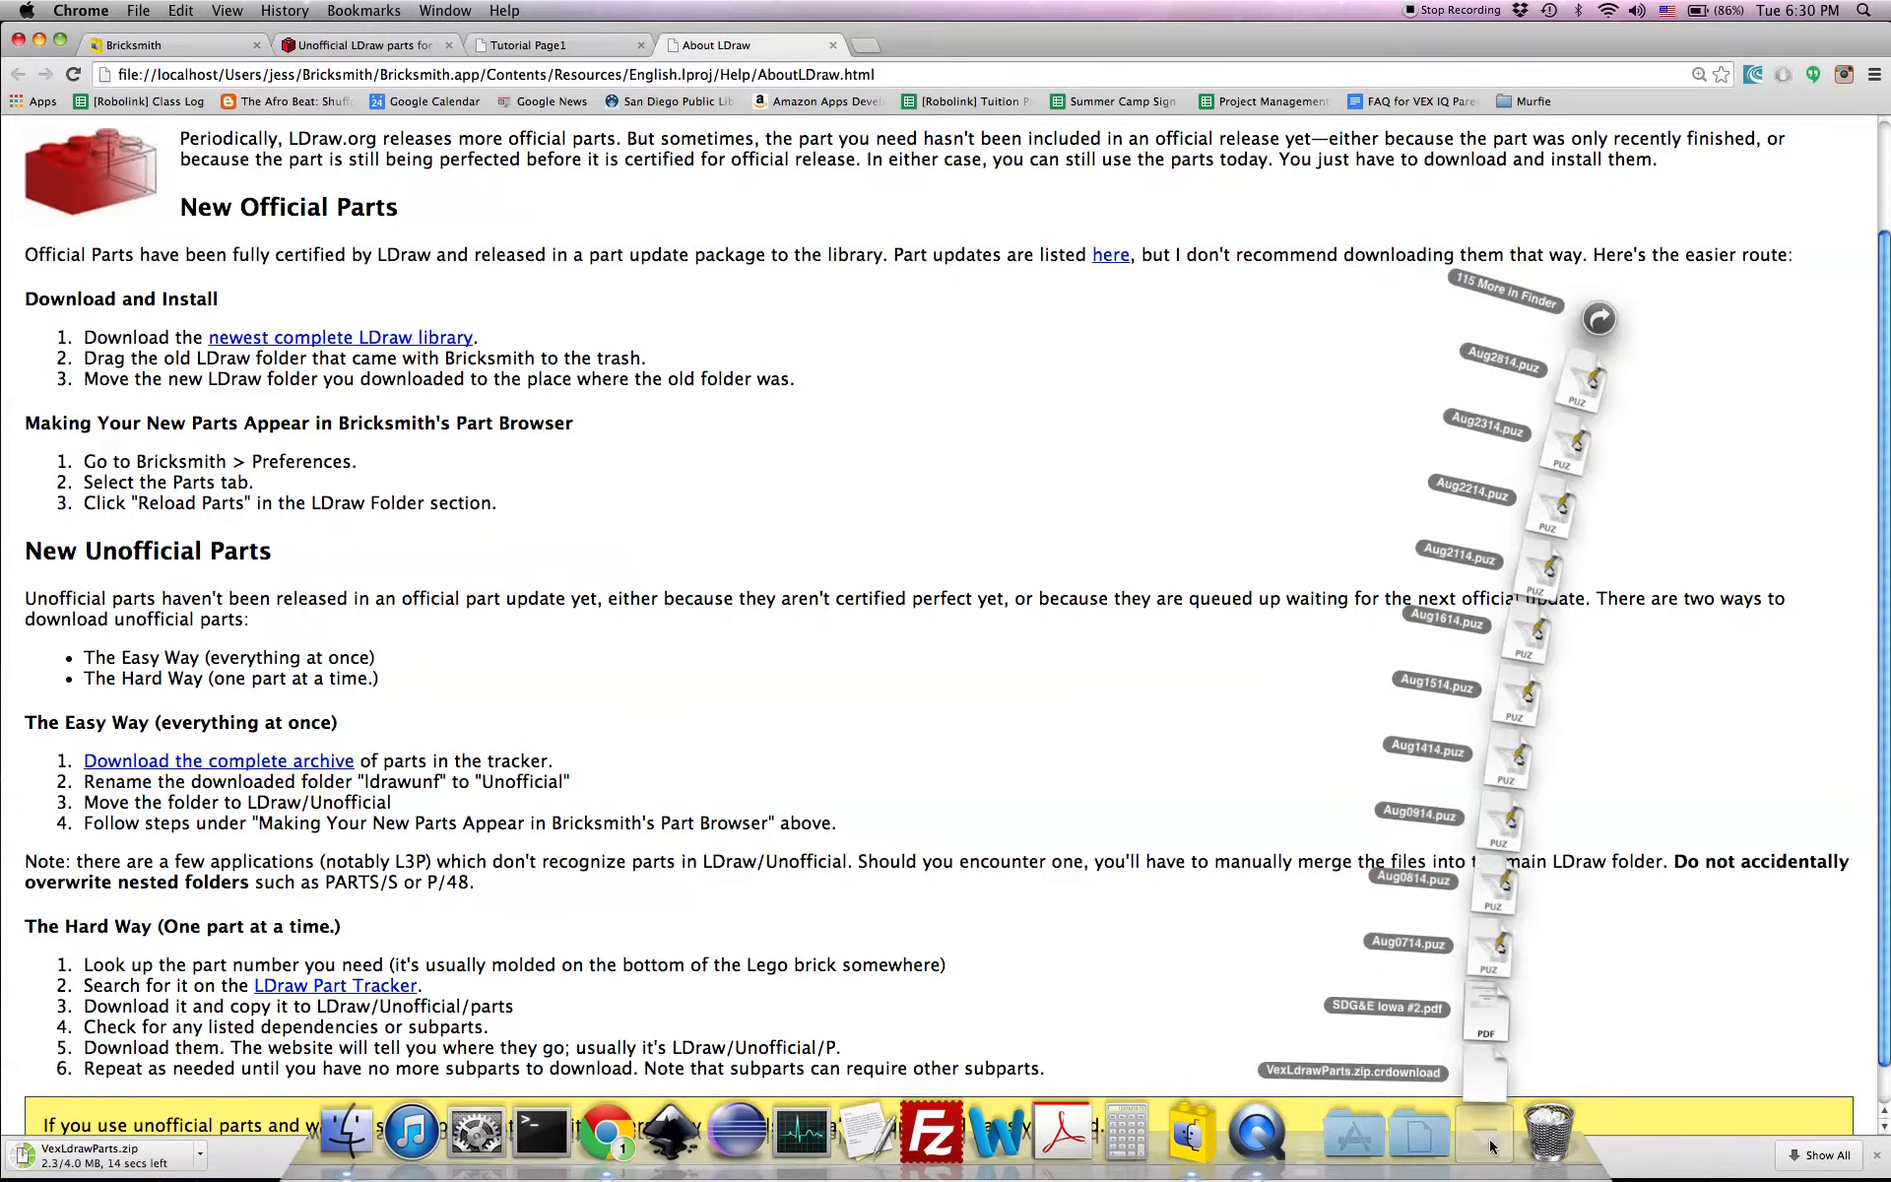
click(1599, 321)
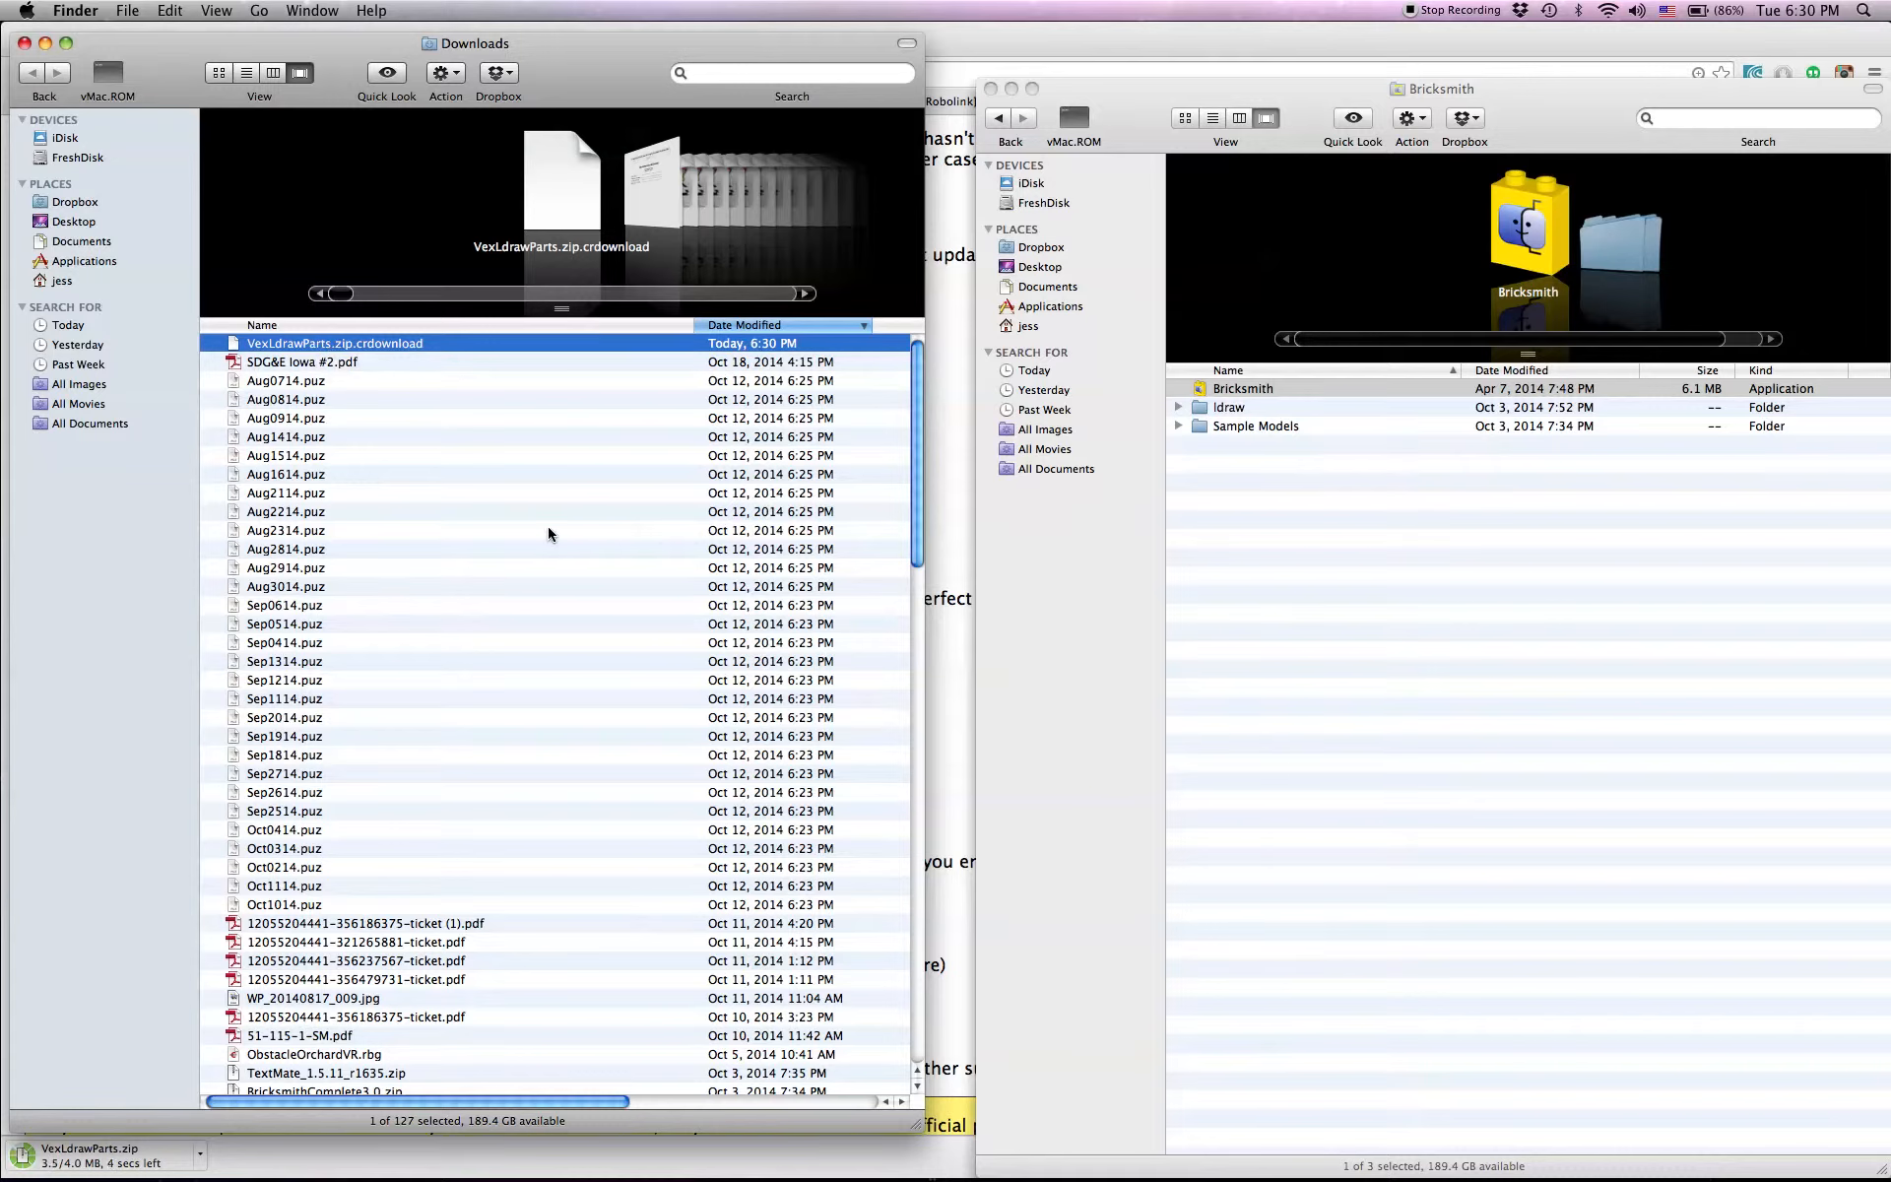
Step: Select the ldraw folder in the Bricksmith window, then unzip VexLdrawParts.zip in Downloads and expand the extracted folder
click(1341, 91)
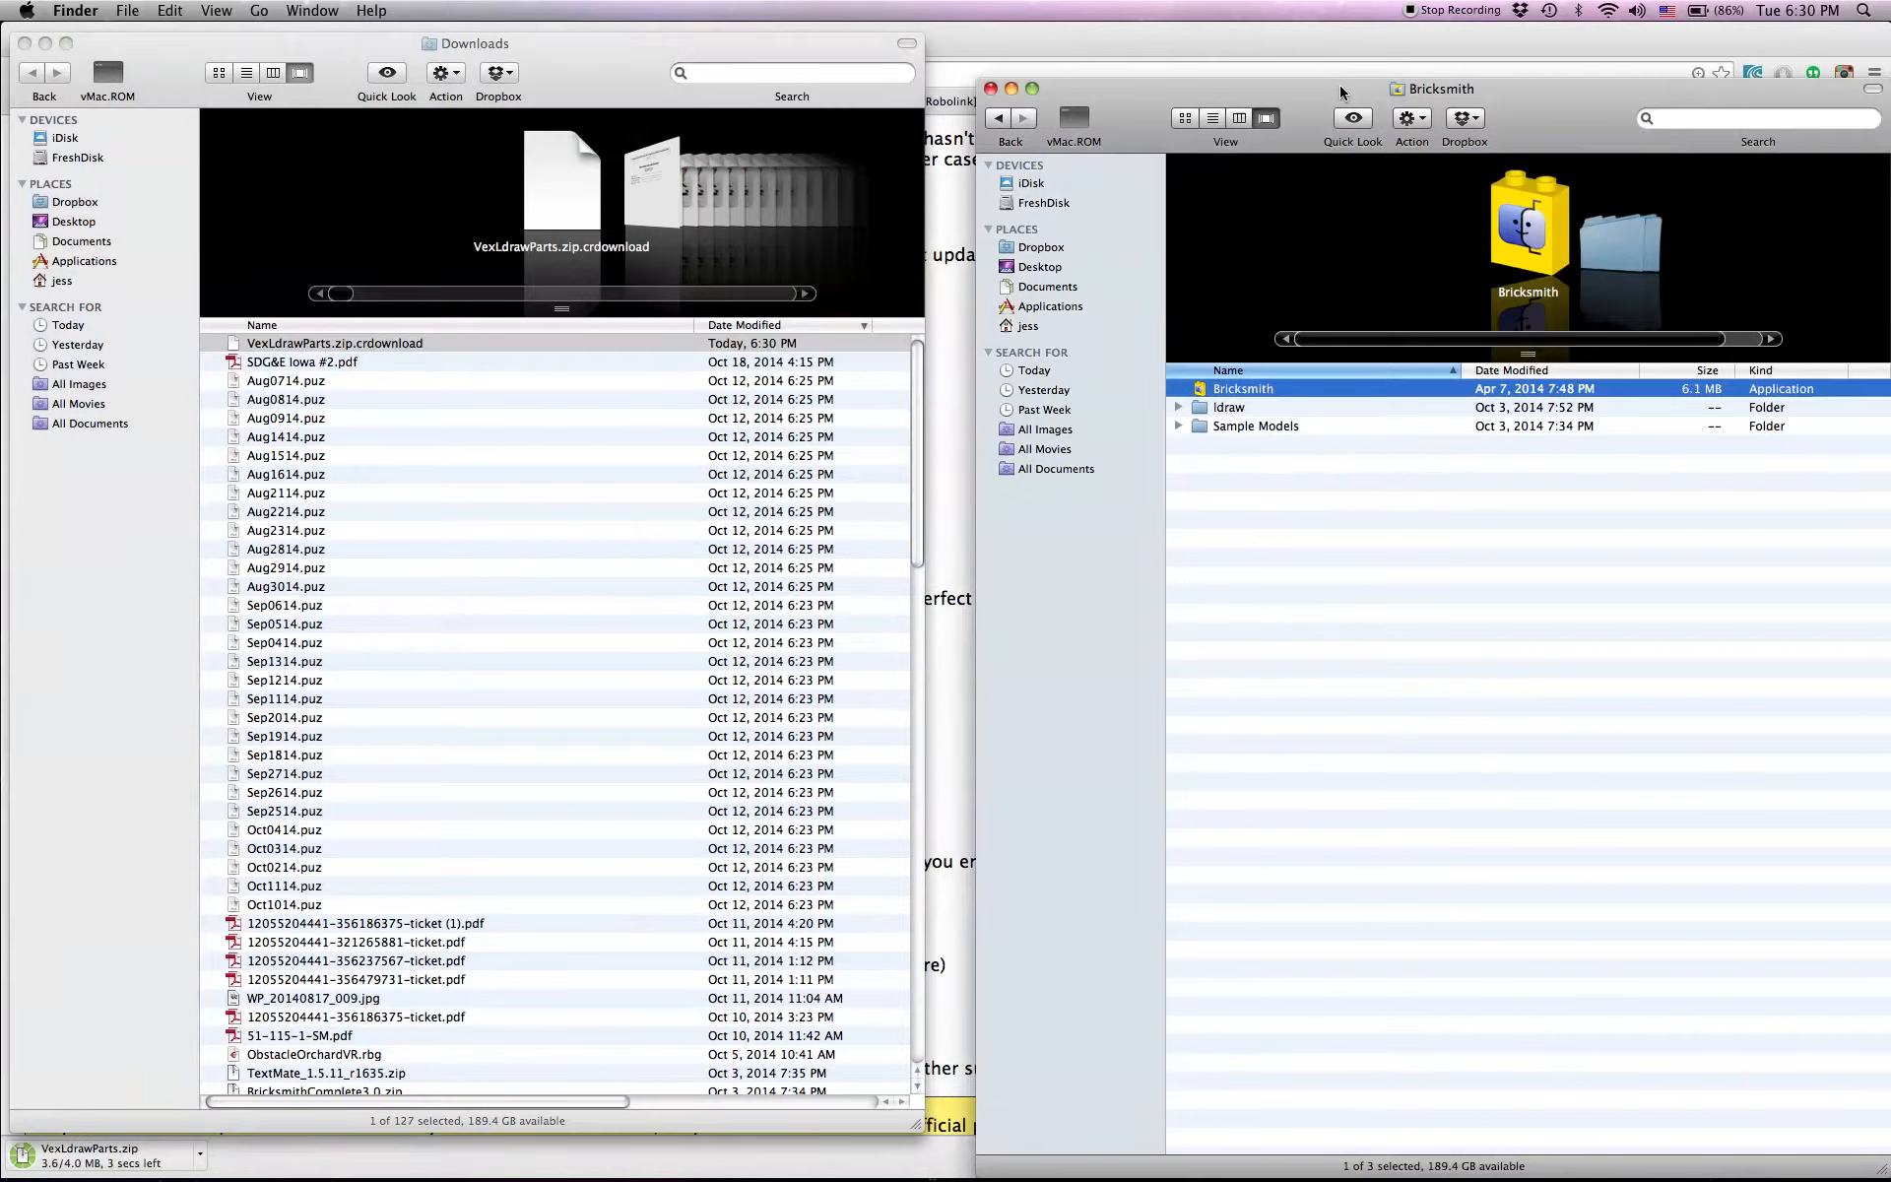
click(1214, 408)
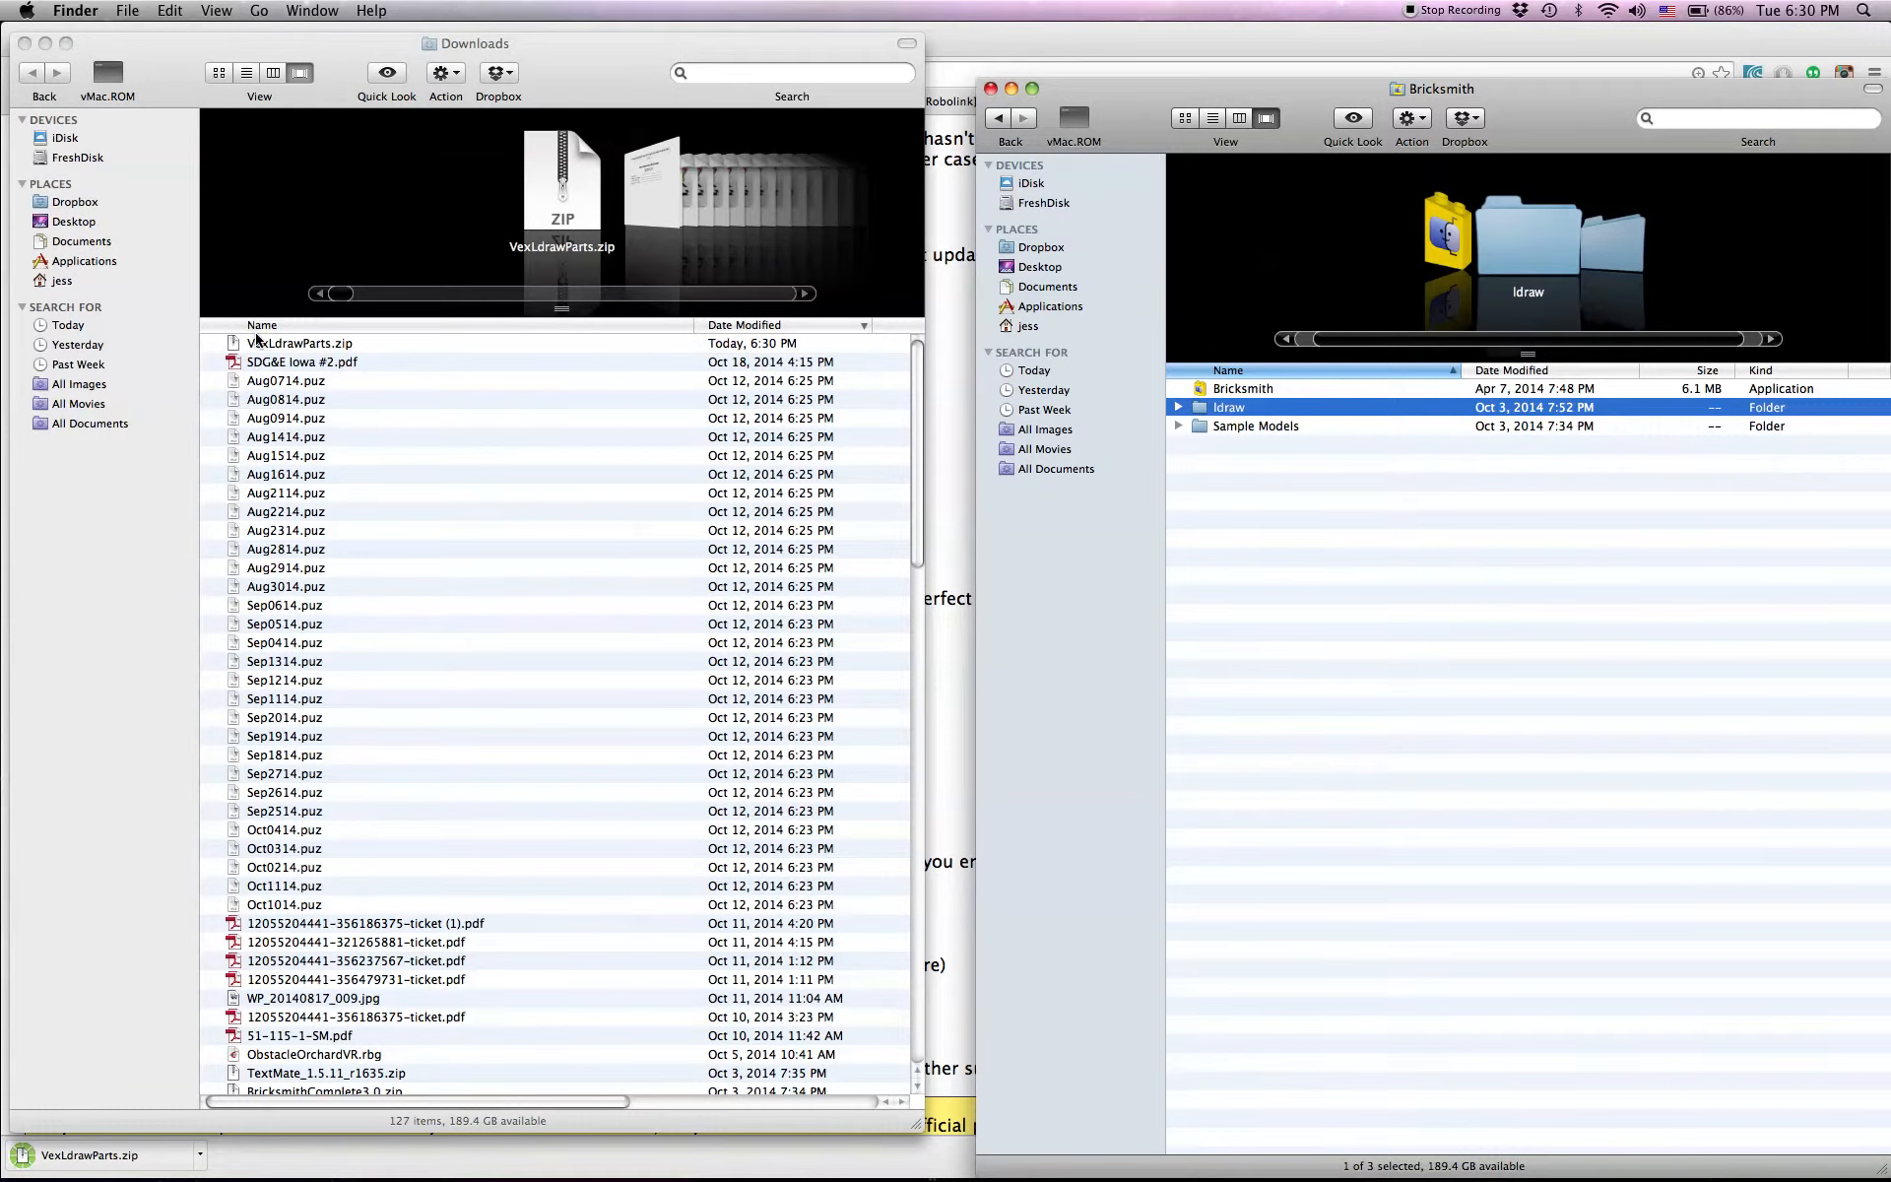
click(299, 347)
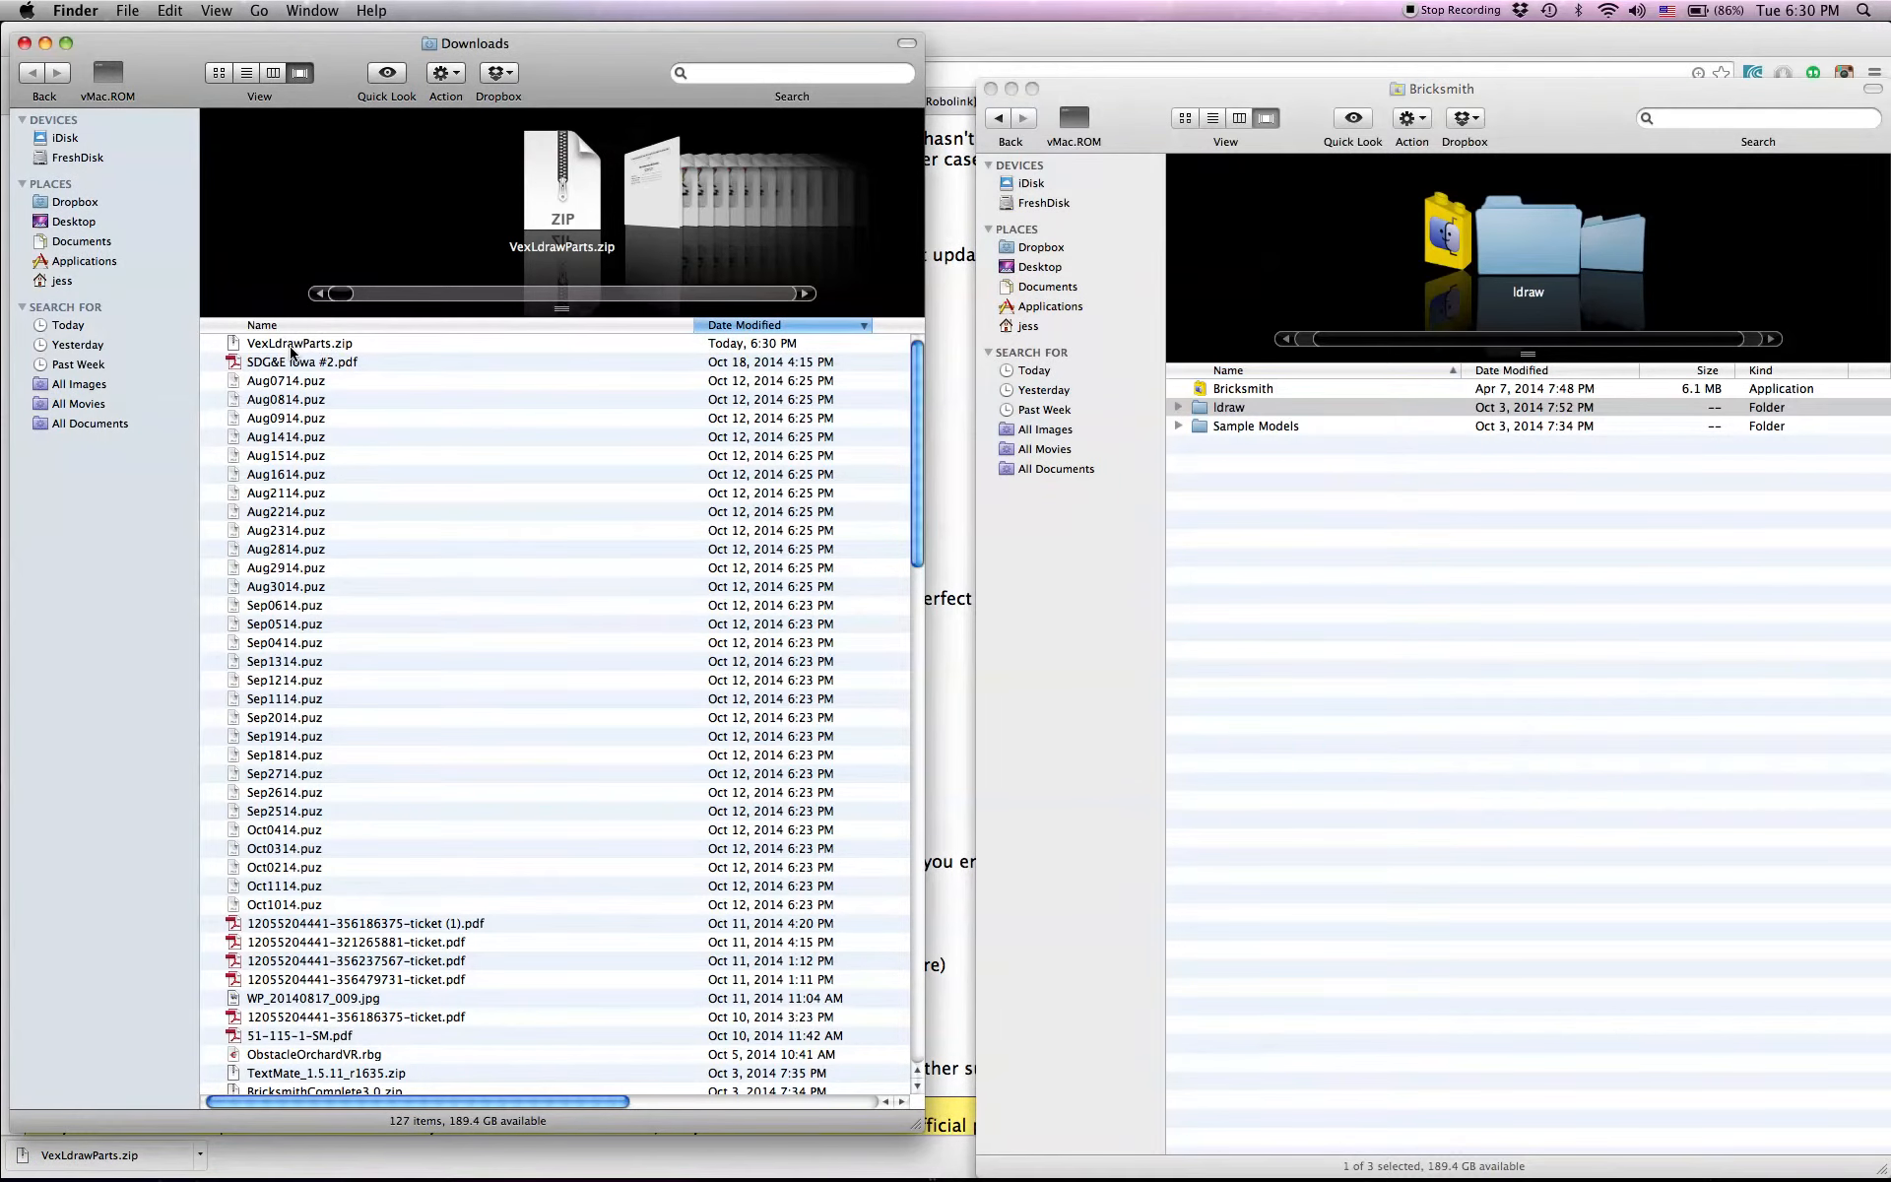
click(292, 351)
double_click(292, 350)
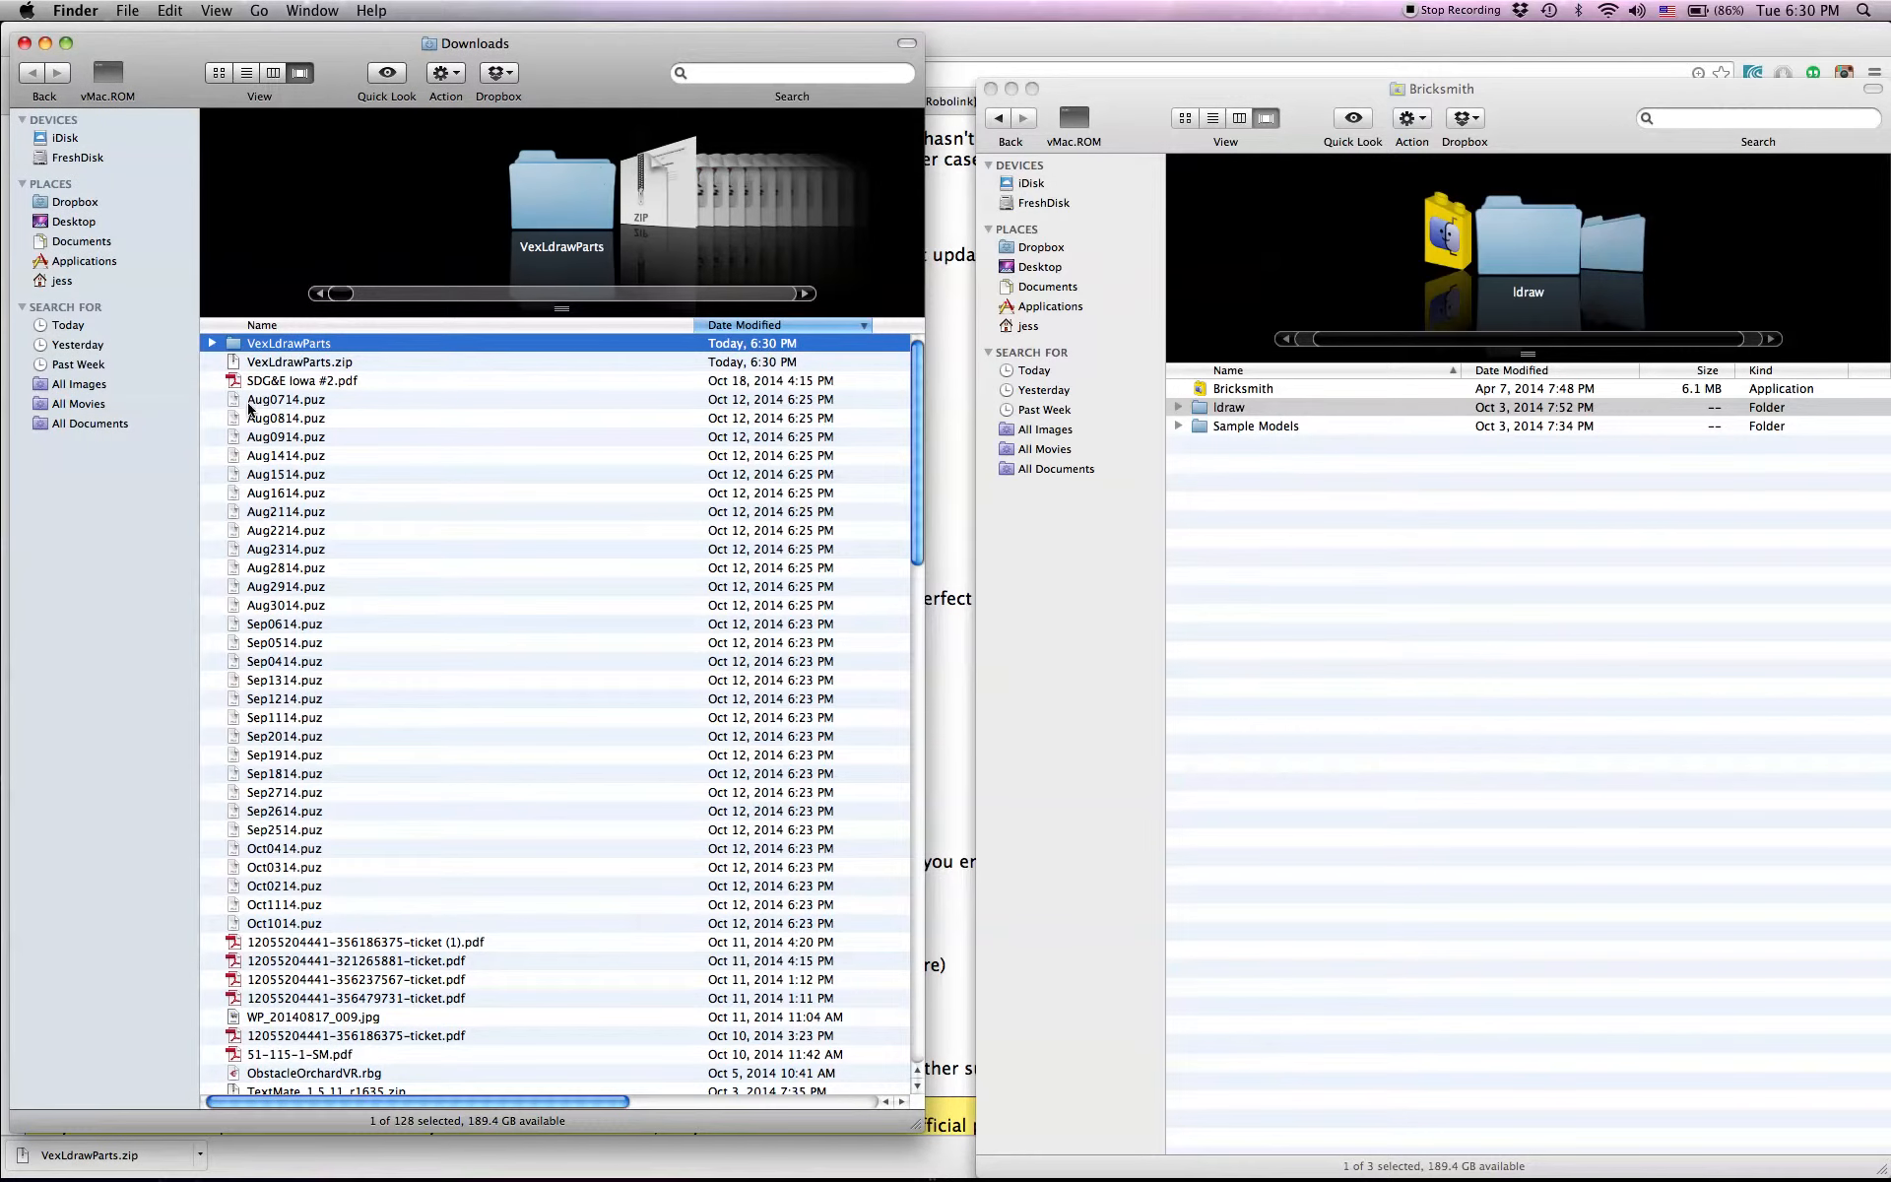
click(213, 343)
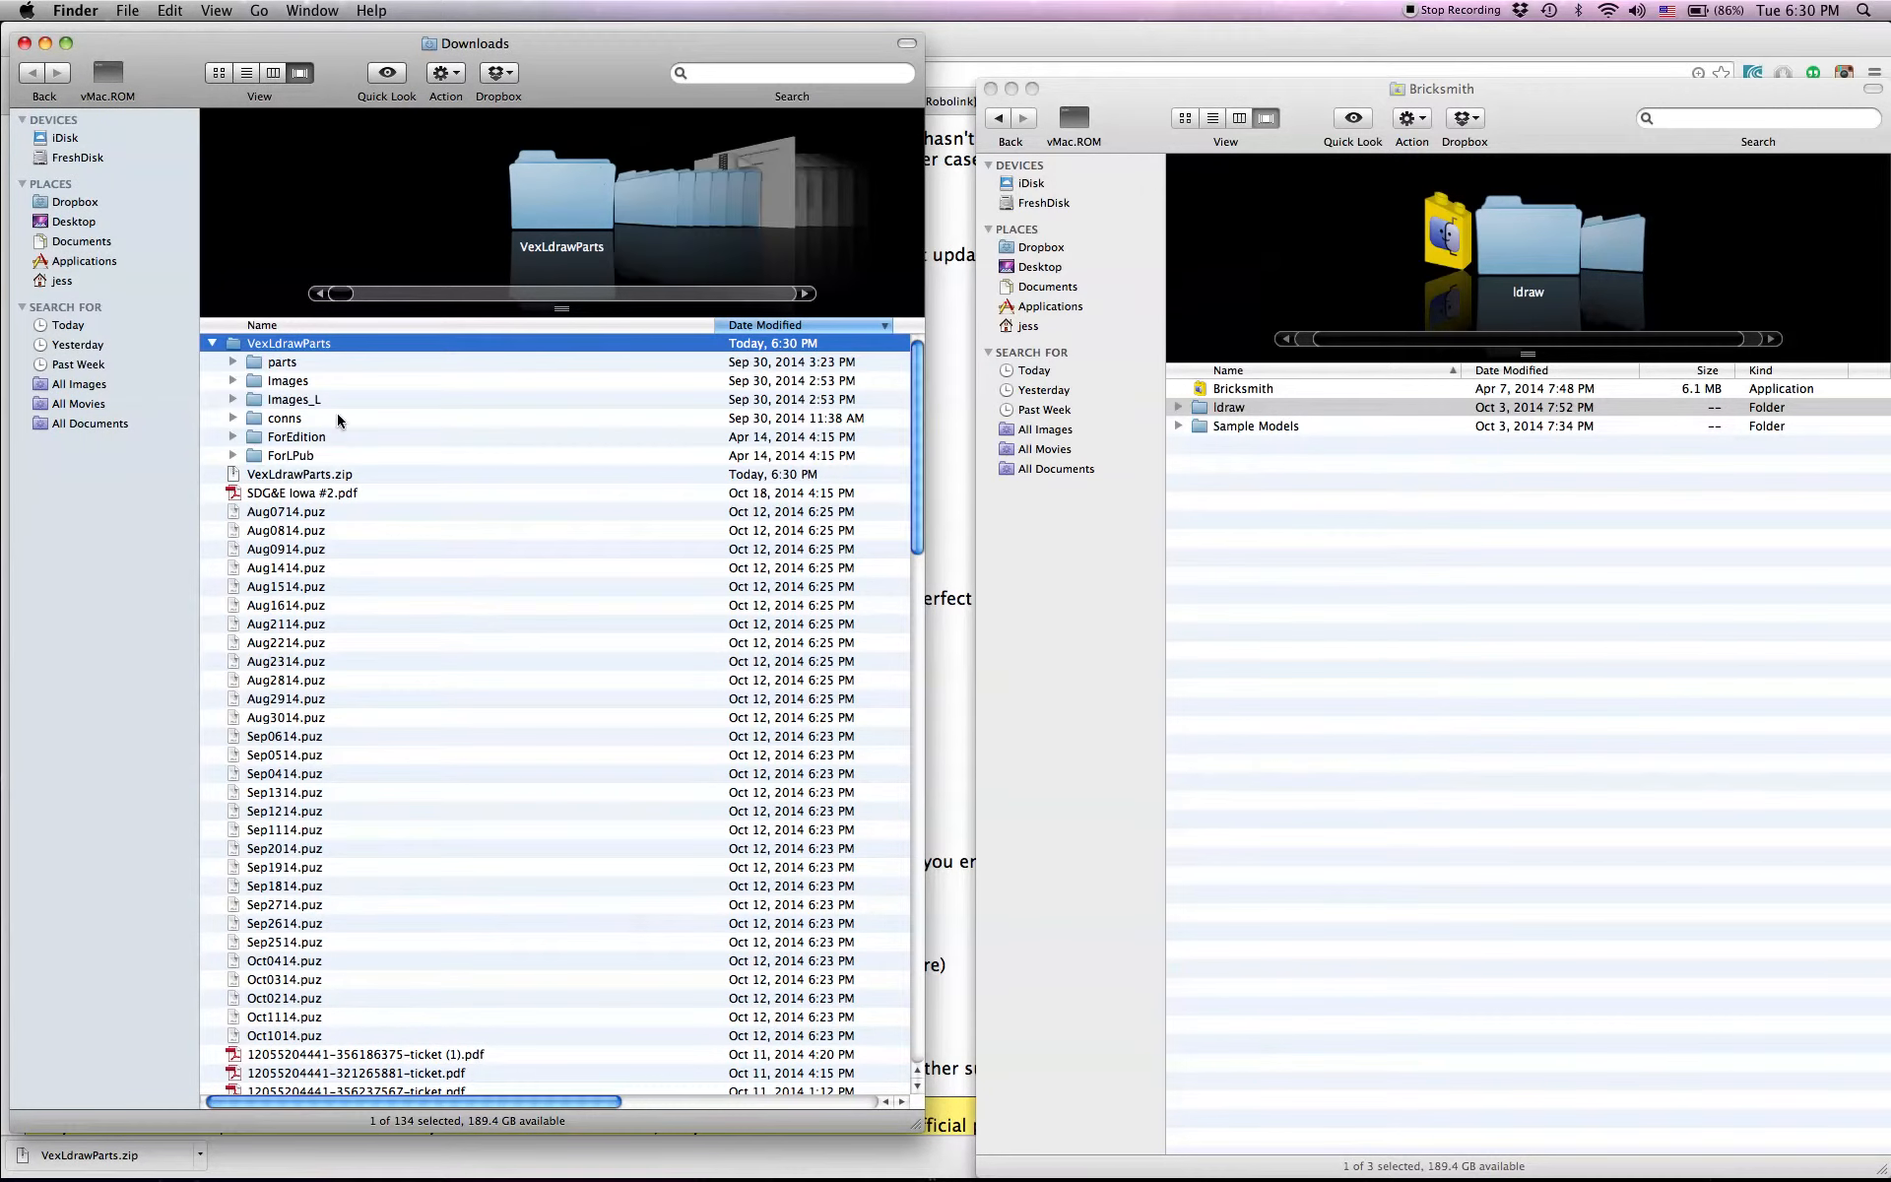
Step: Expand Bricksmith's ldraw folder and rename the extracted VexLdrawParts folder as Unofficial
right_click(280, 354)
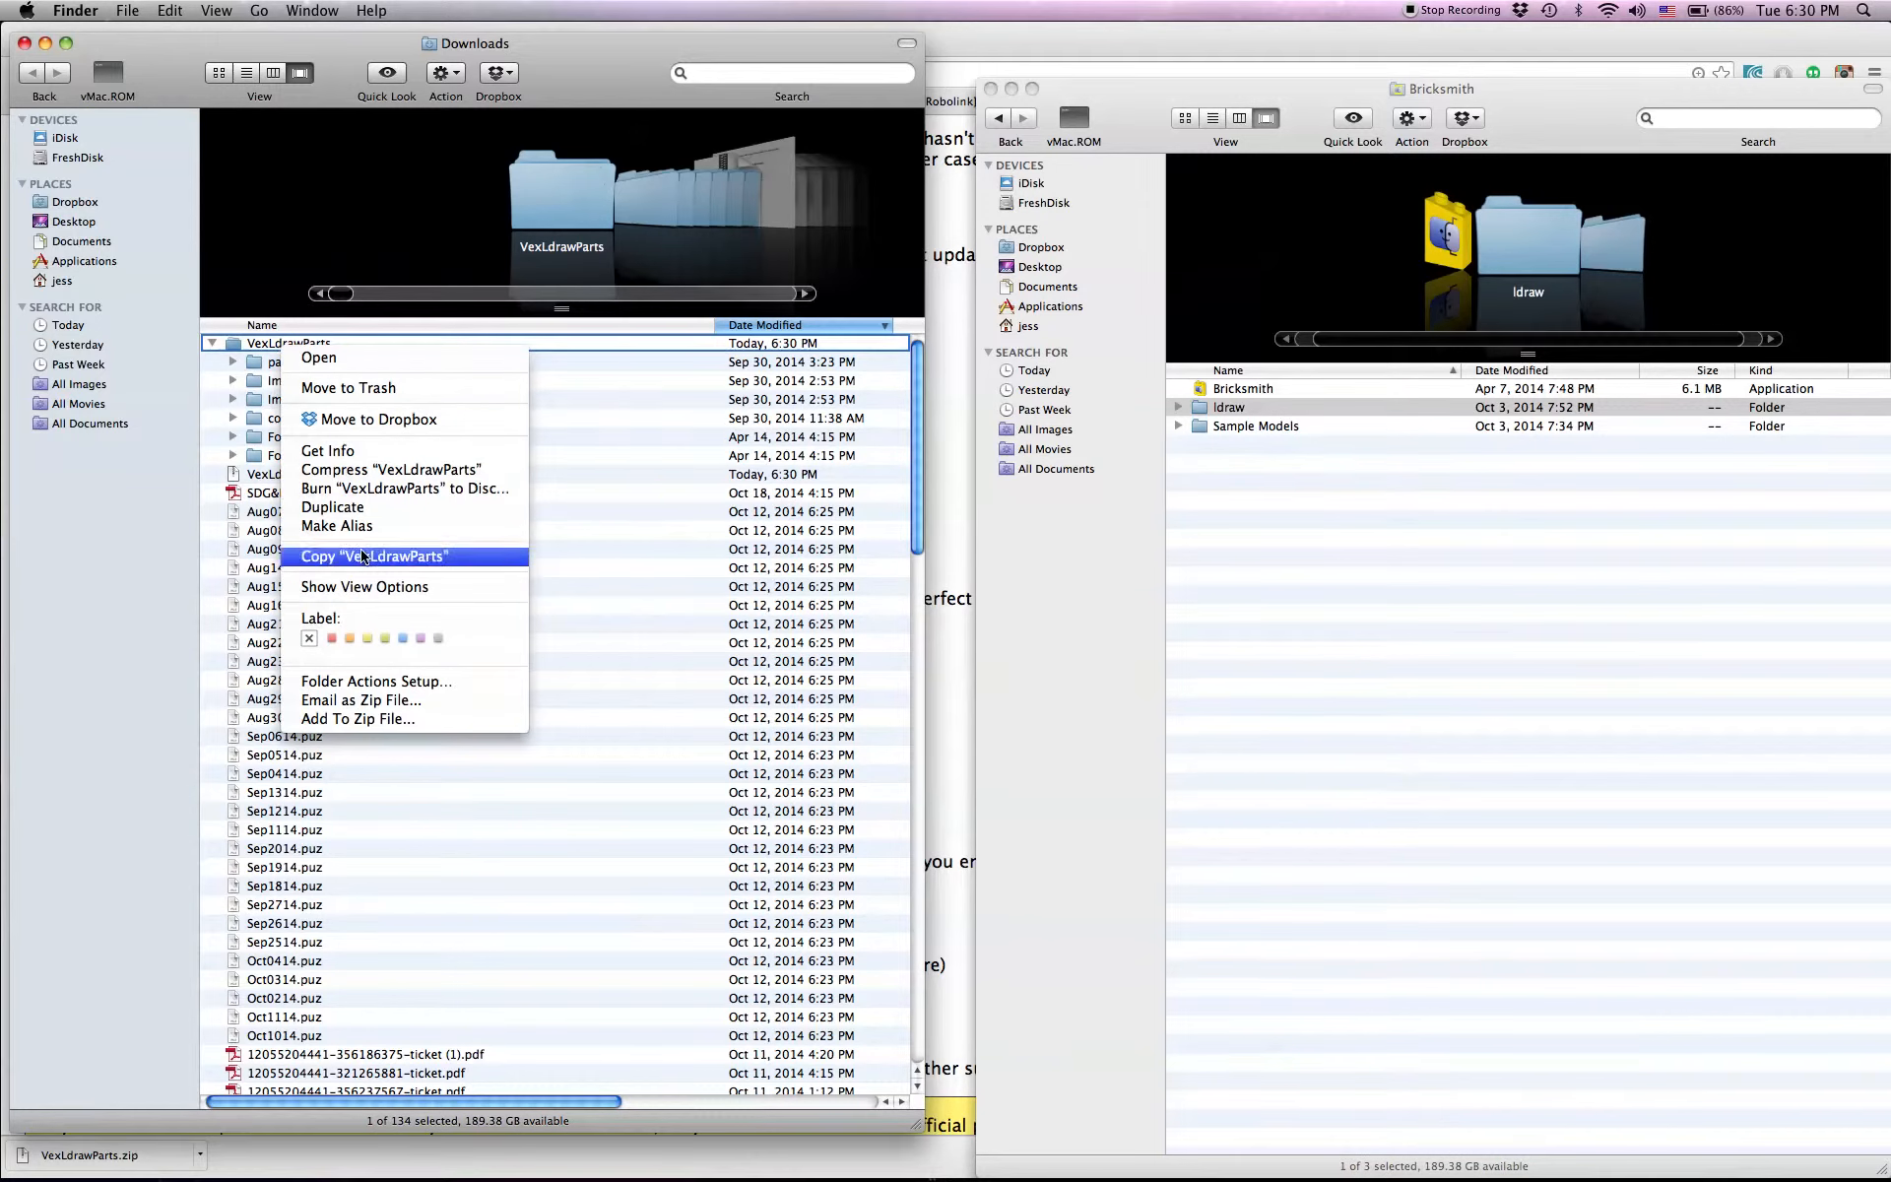
click(271, 346)
click(272, 346)
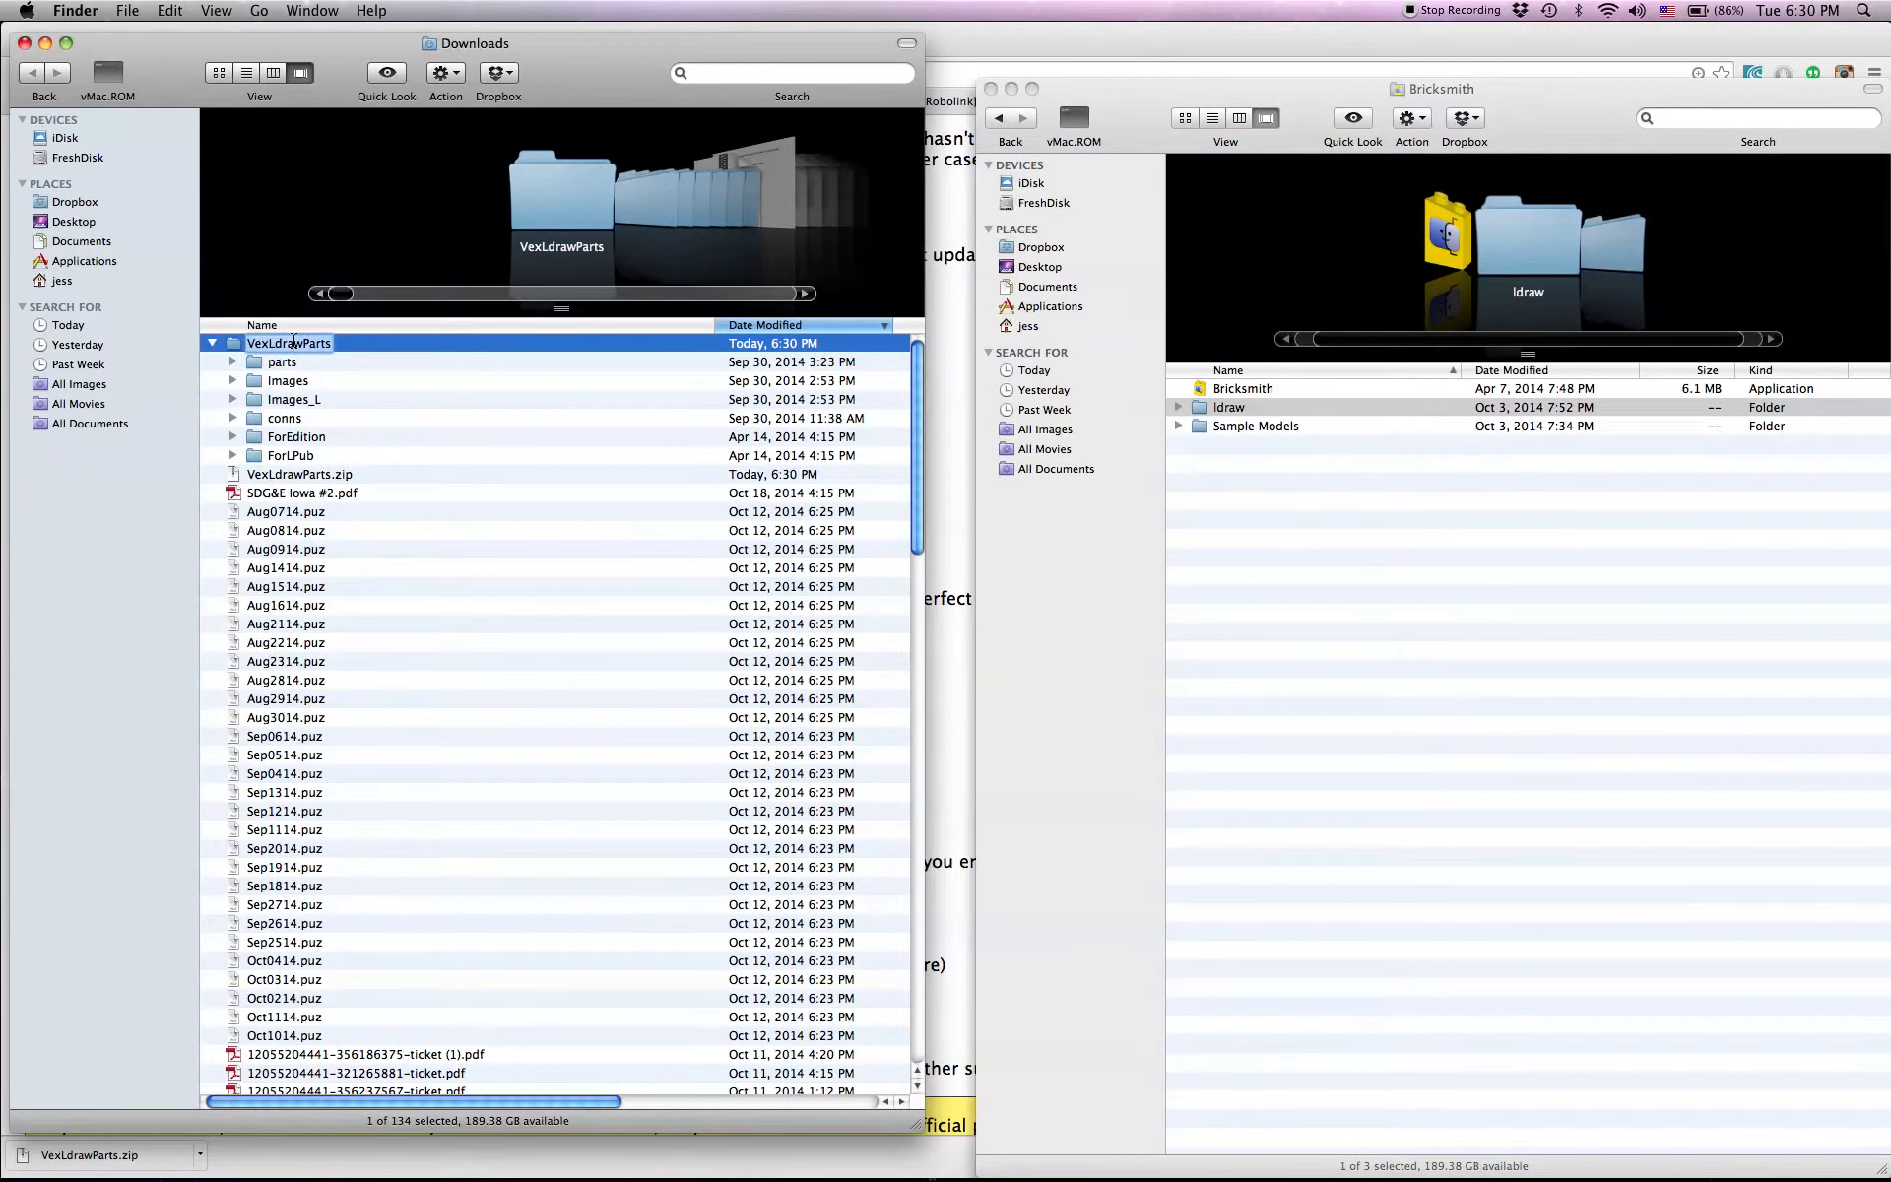
click(1179, 407)
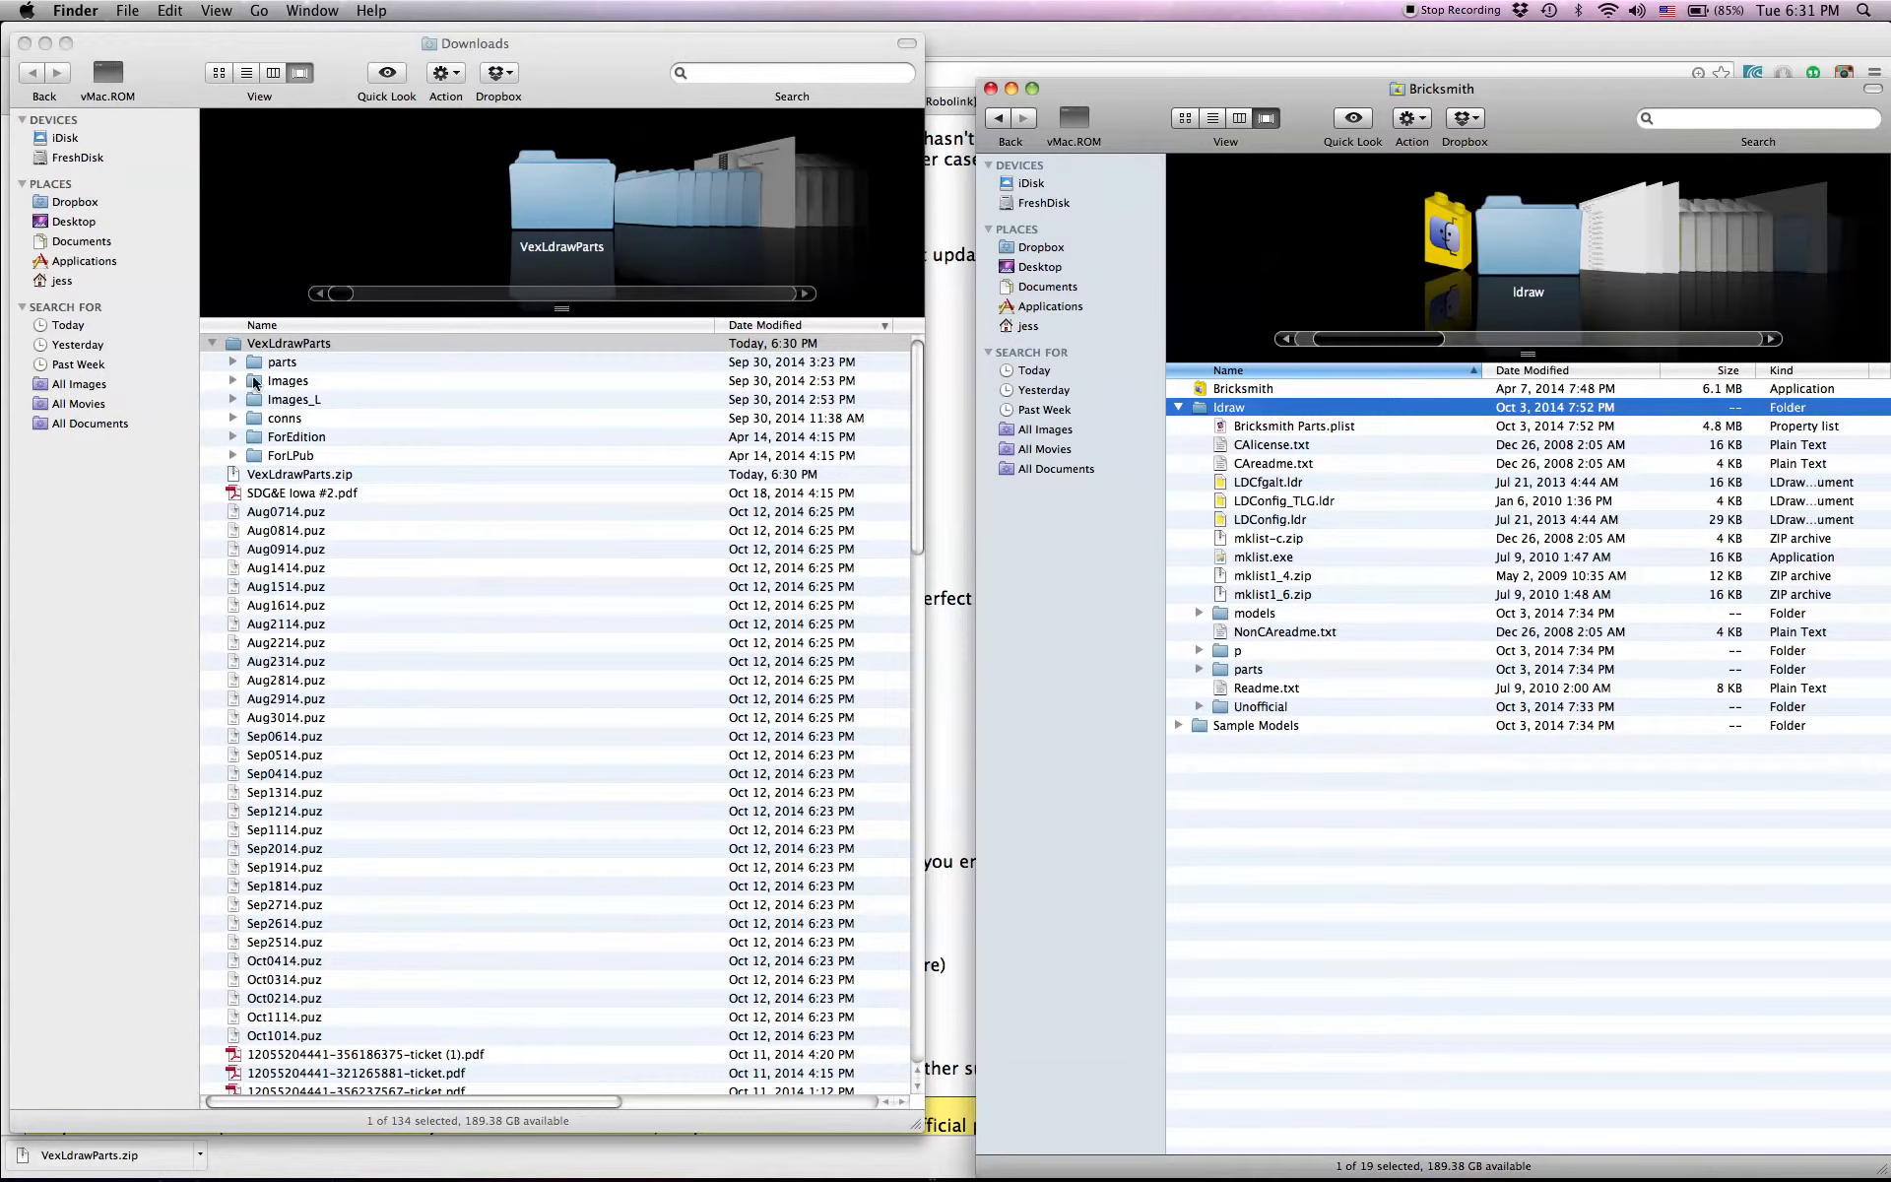
click(282, 348)
click(286, 345)
text(Un)
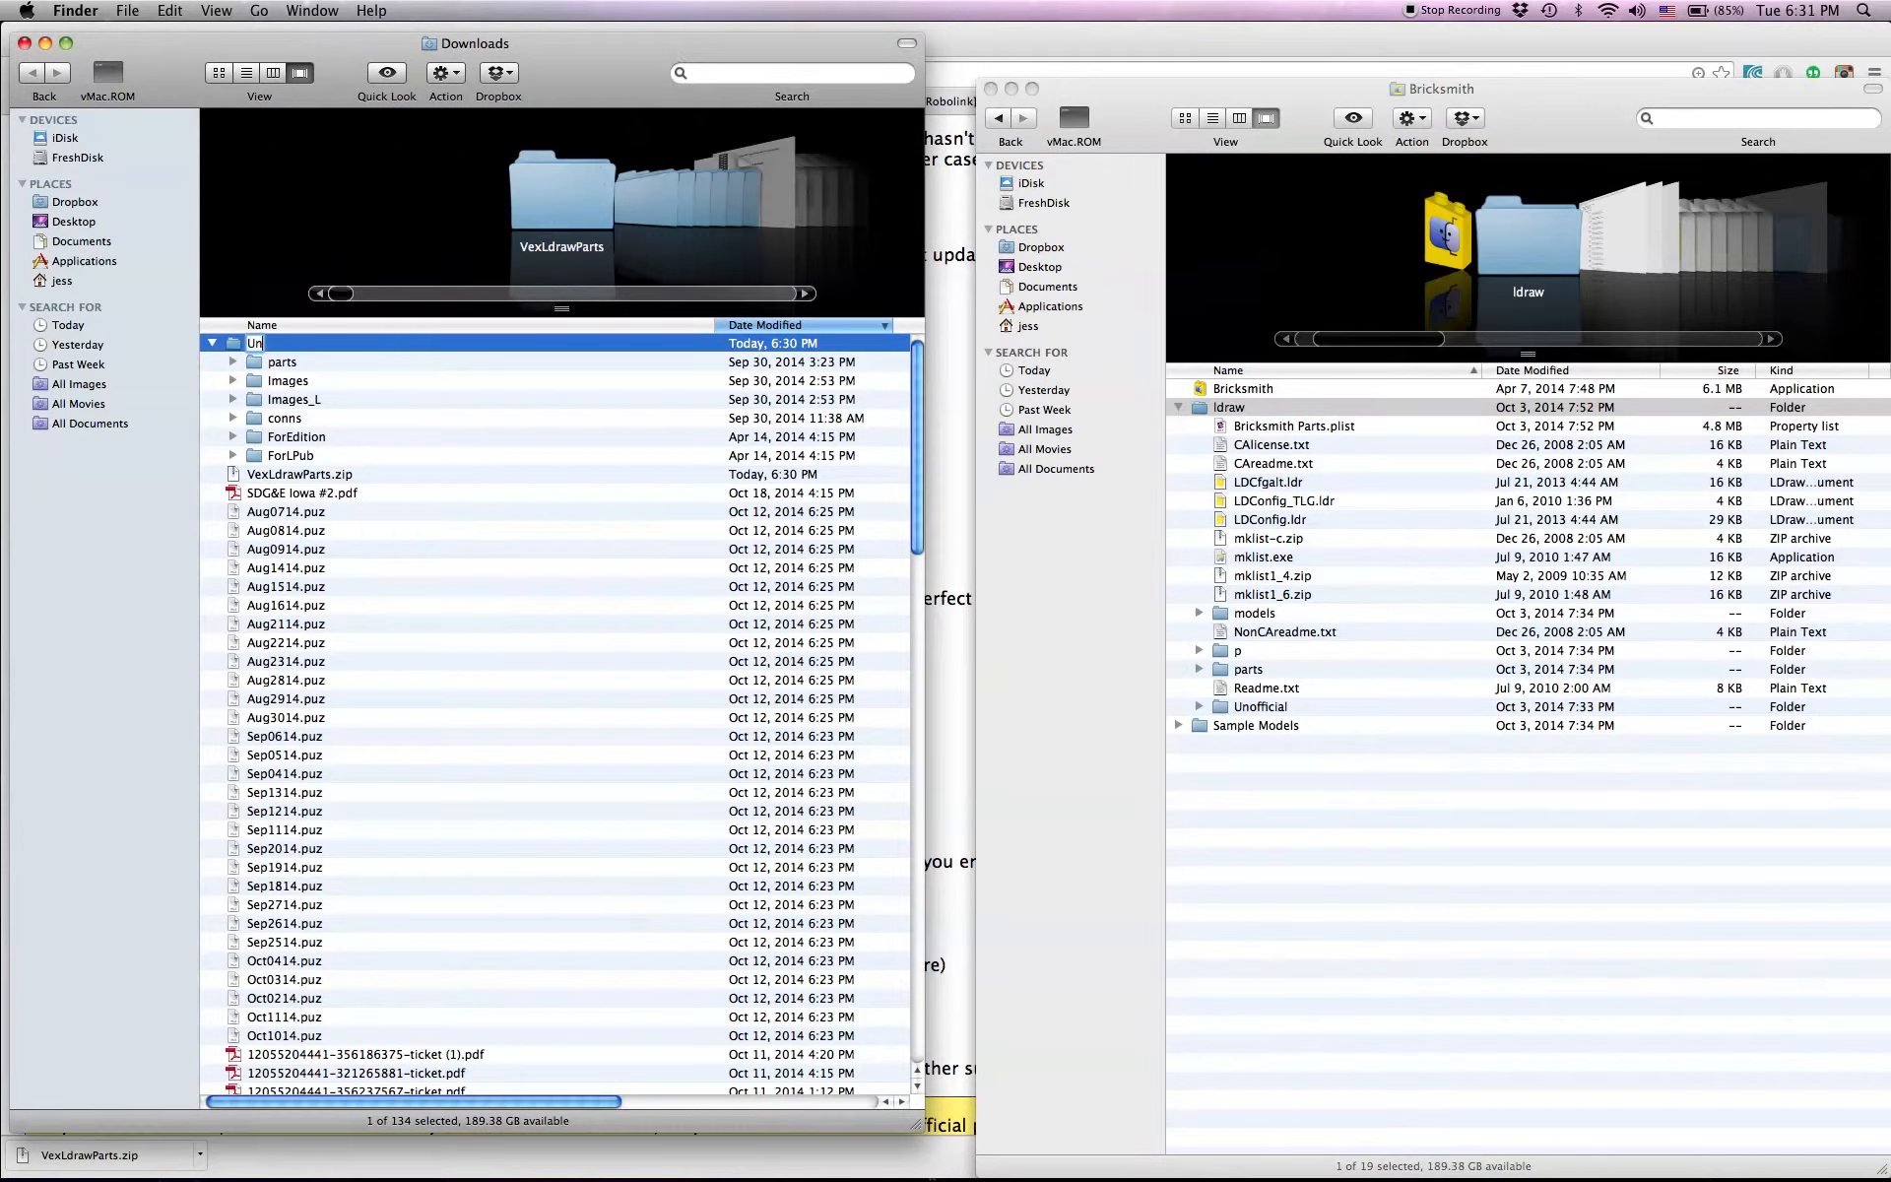
text(official)
key(Return)
Step: Move the Unofficial folder from Downloads into ldraw, replacing the existing one, and close the Downloads window
drag(245, 350, 1219, 419)
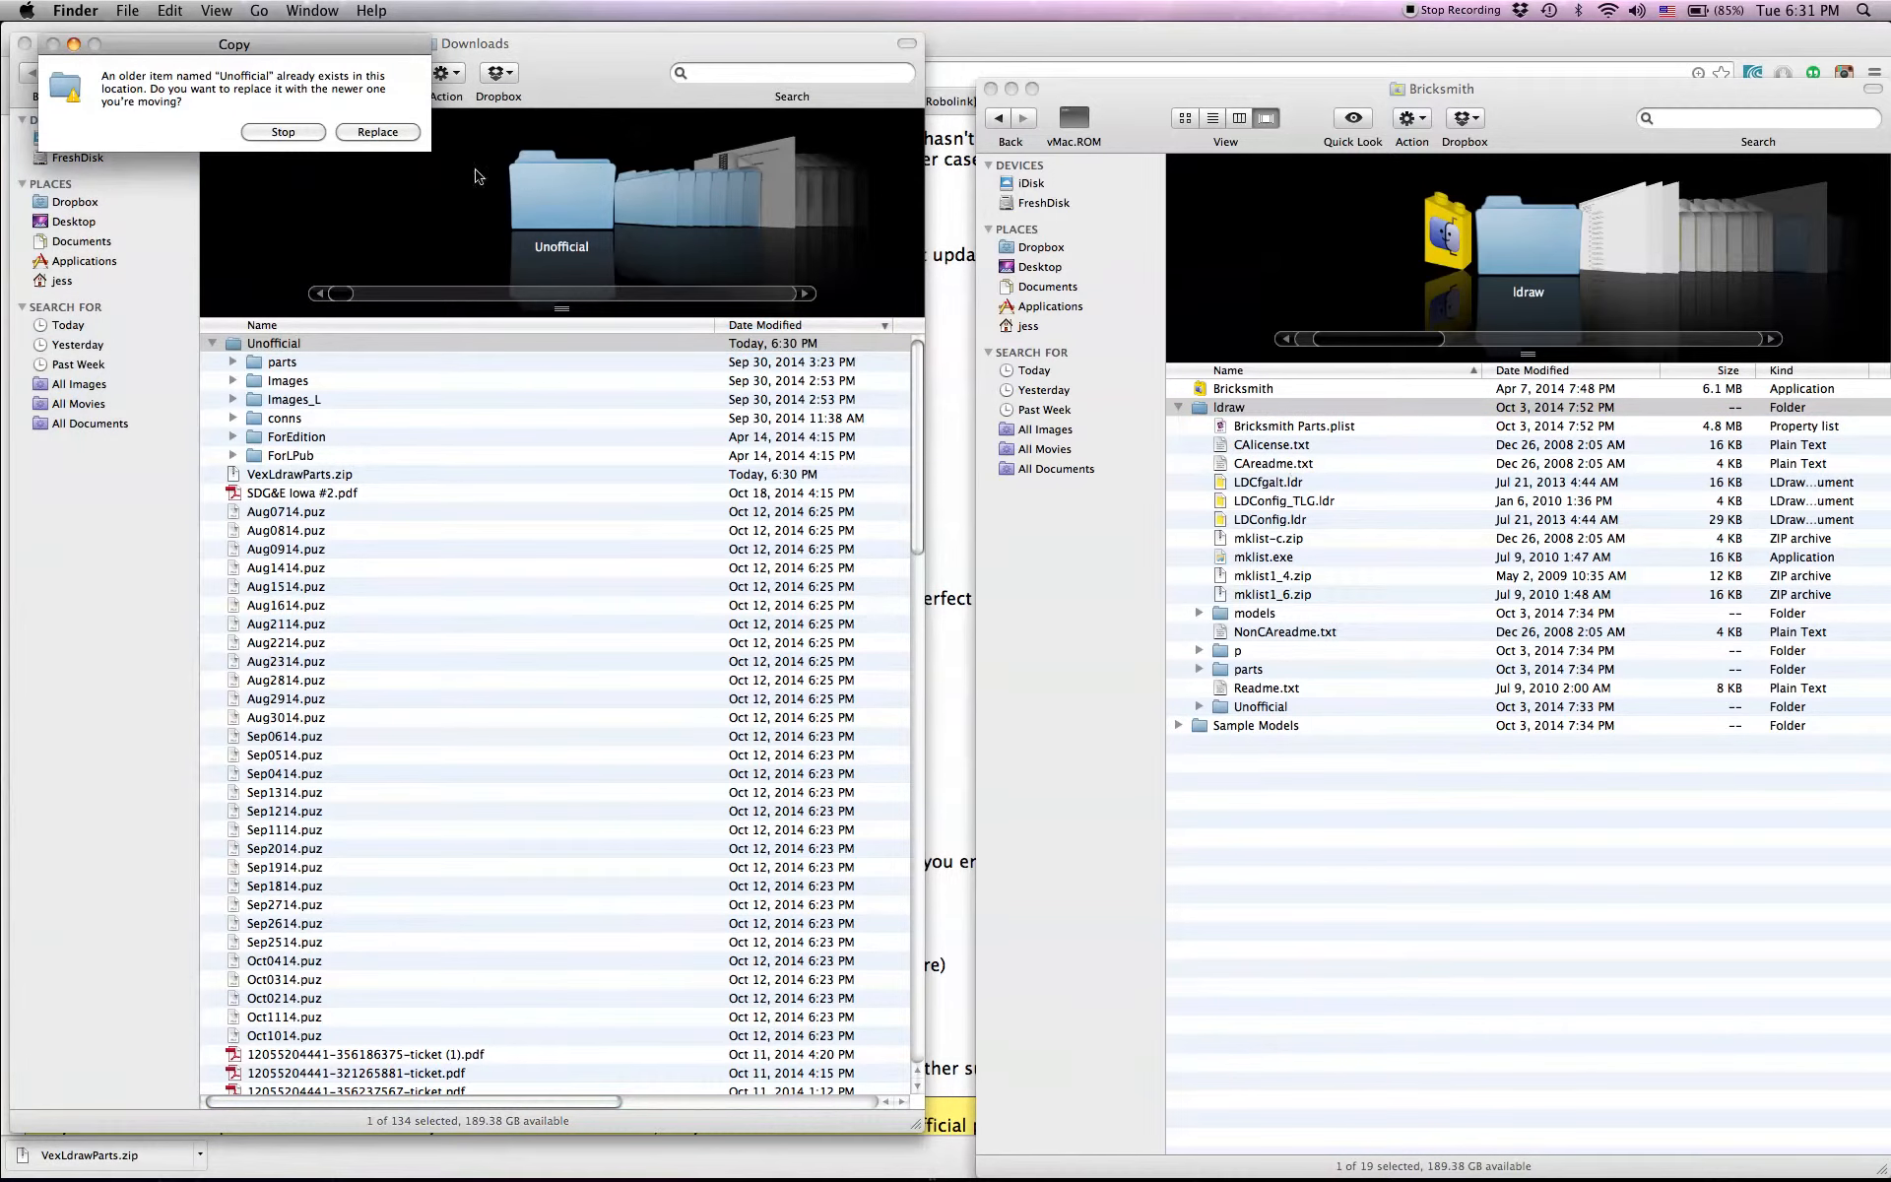
click(403, 133)
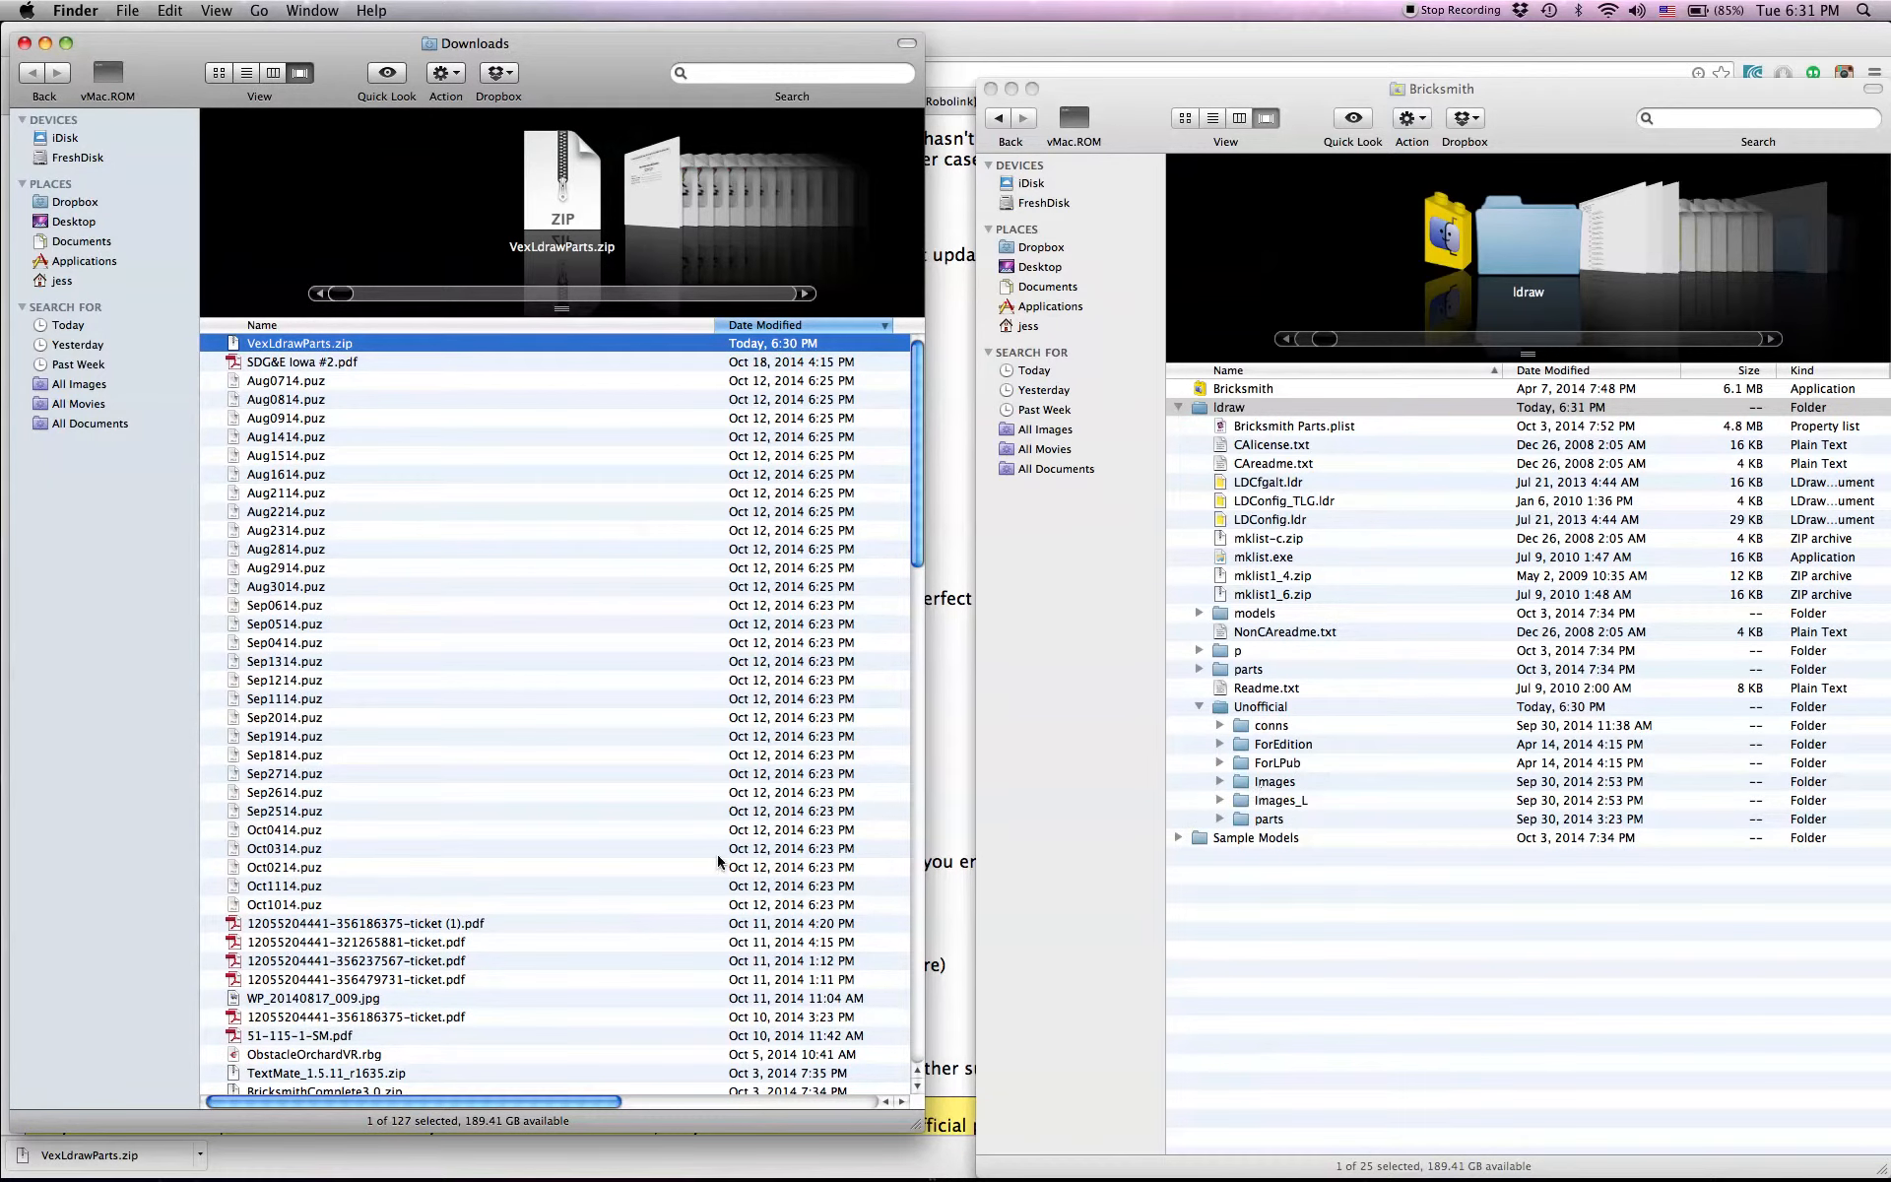
click(24, 43)
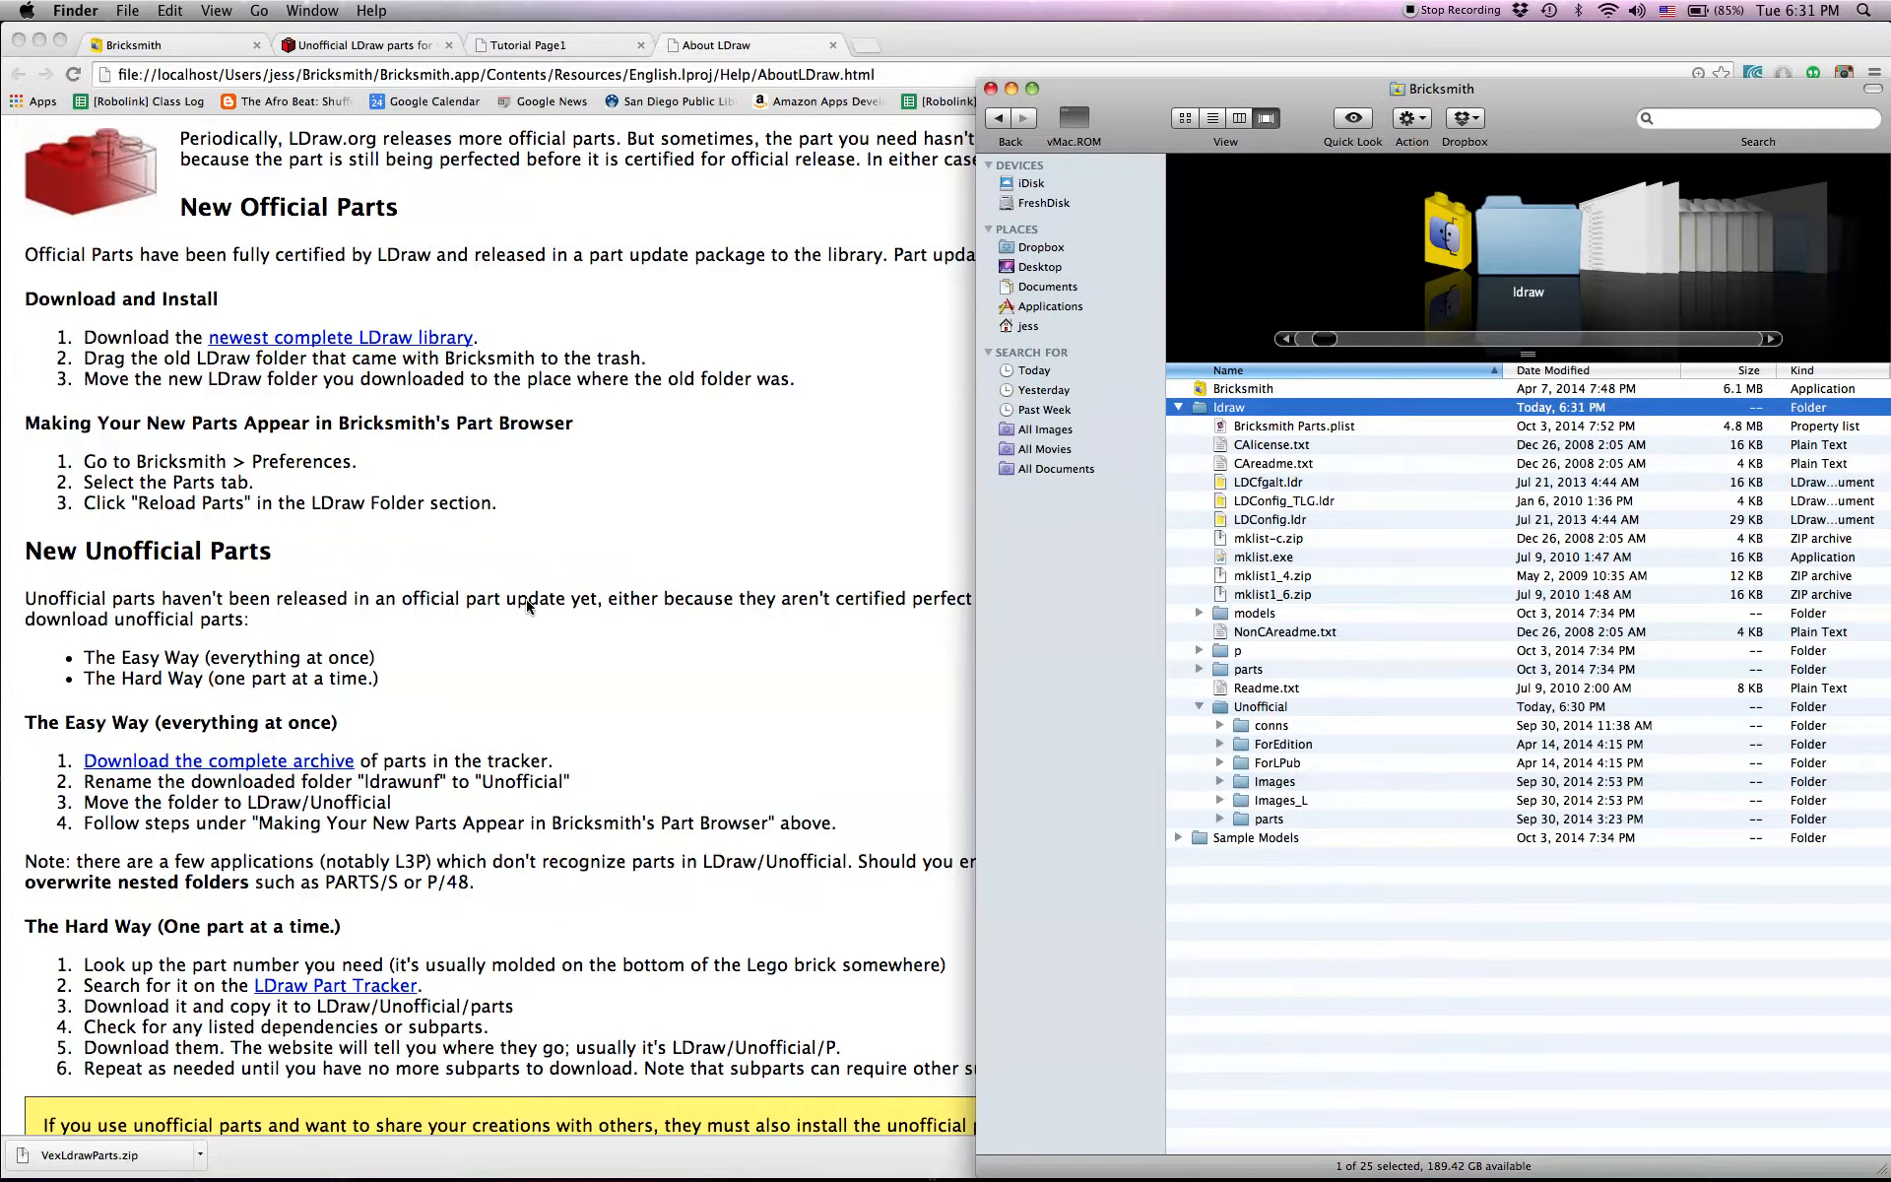
Step: Switch to Bricksmith and reload the parts from the LDraw folder in the Parts preferences
scroll(527, 600, up, 3)
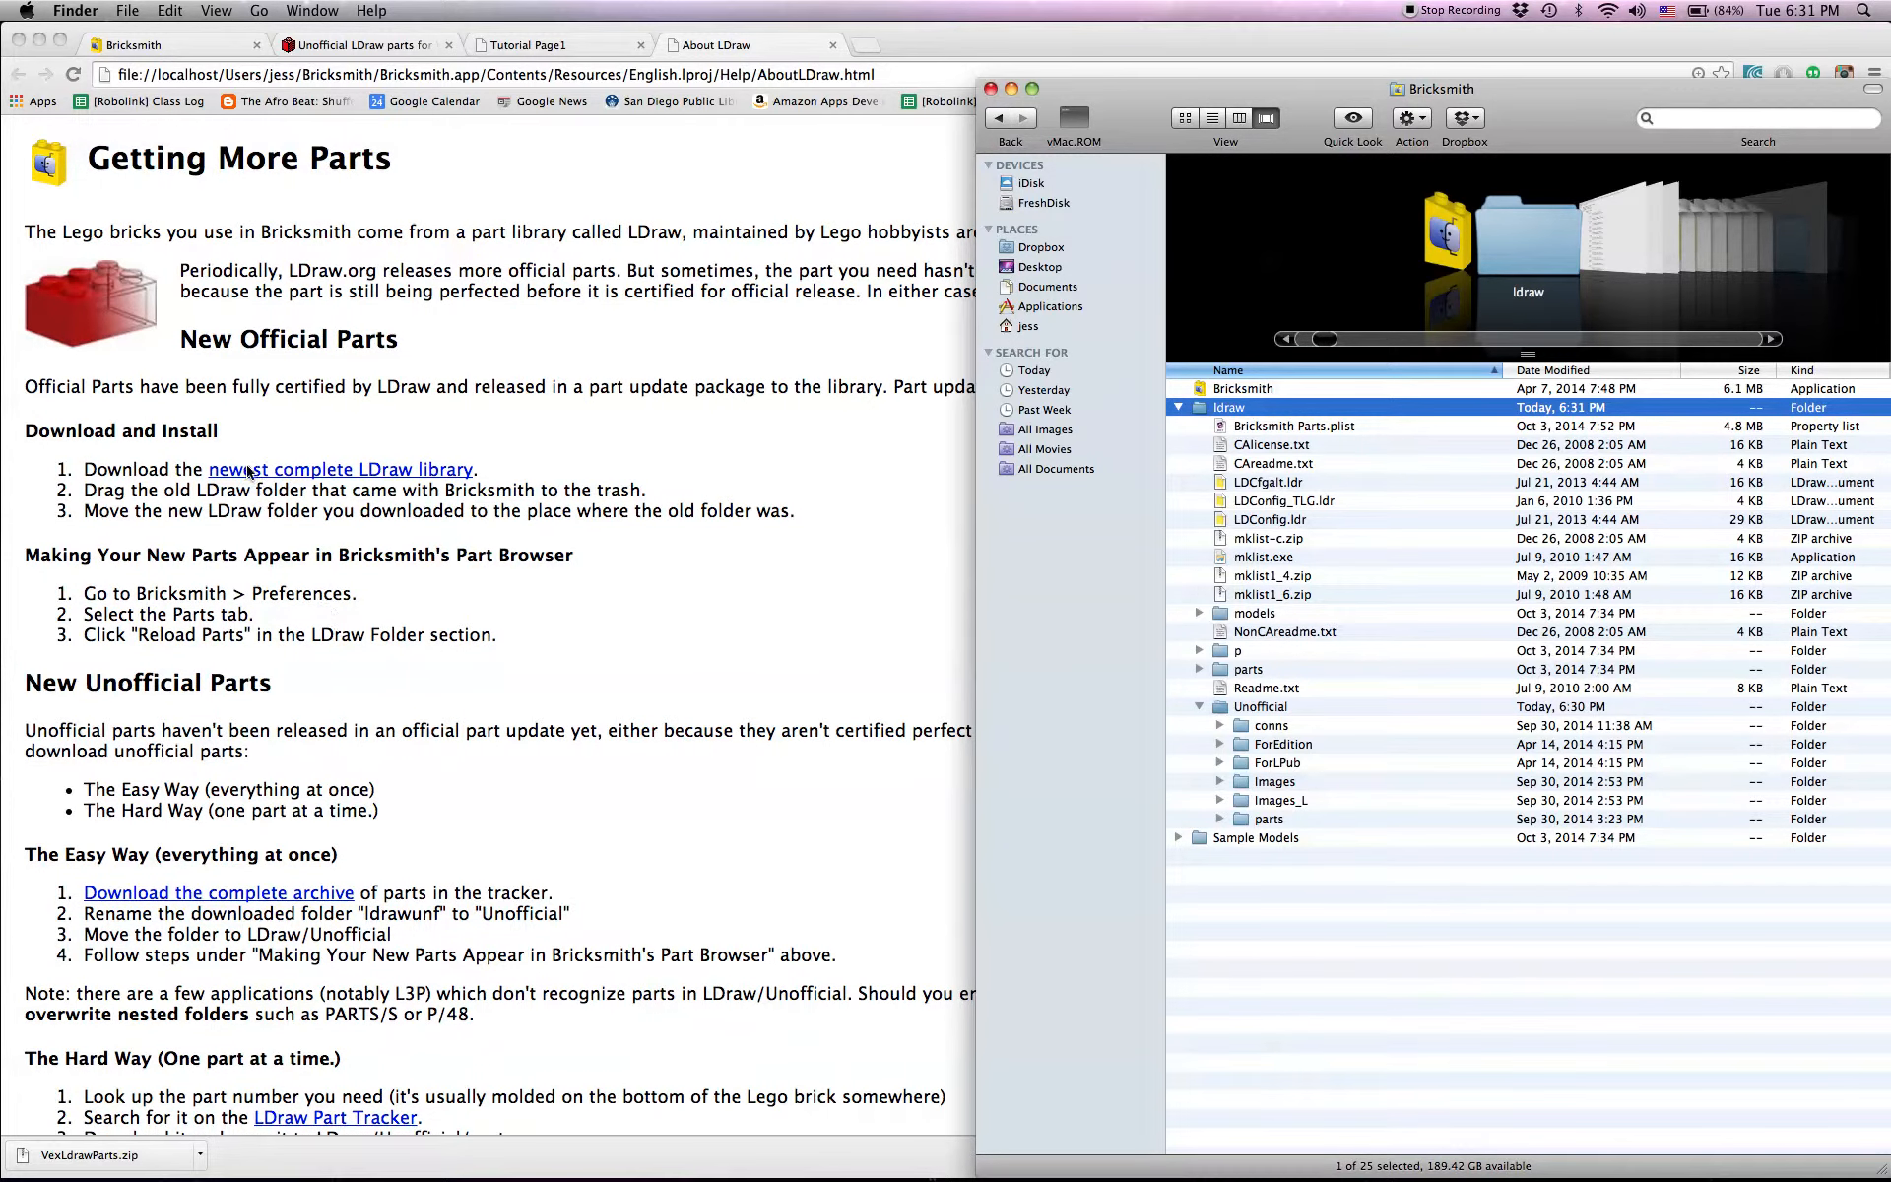
mouse_move(800, 1158)
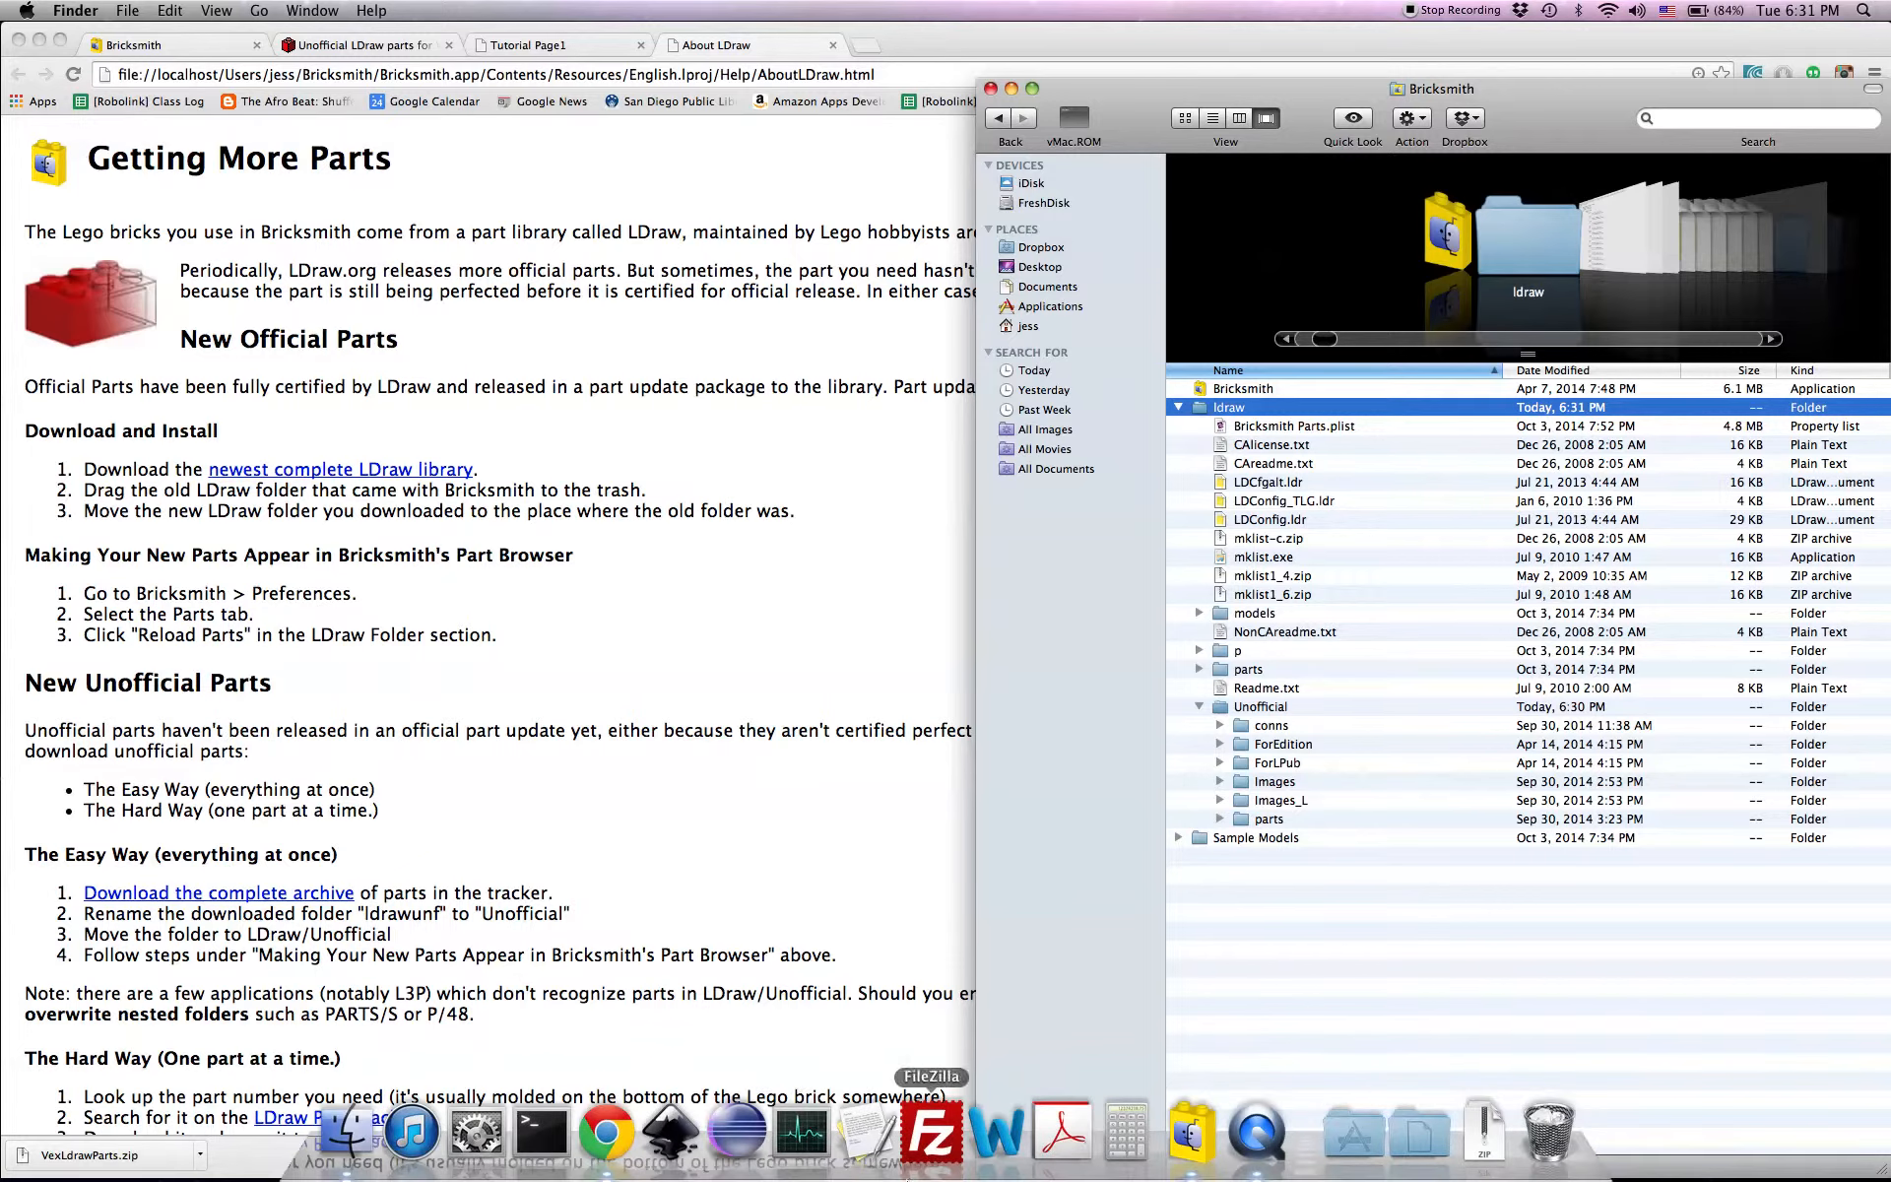
click(1172, 1154)
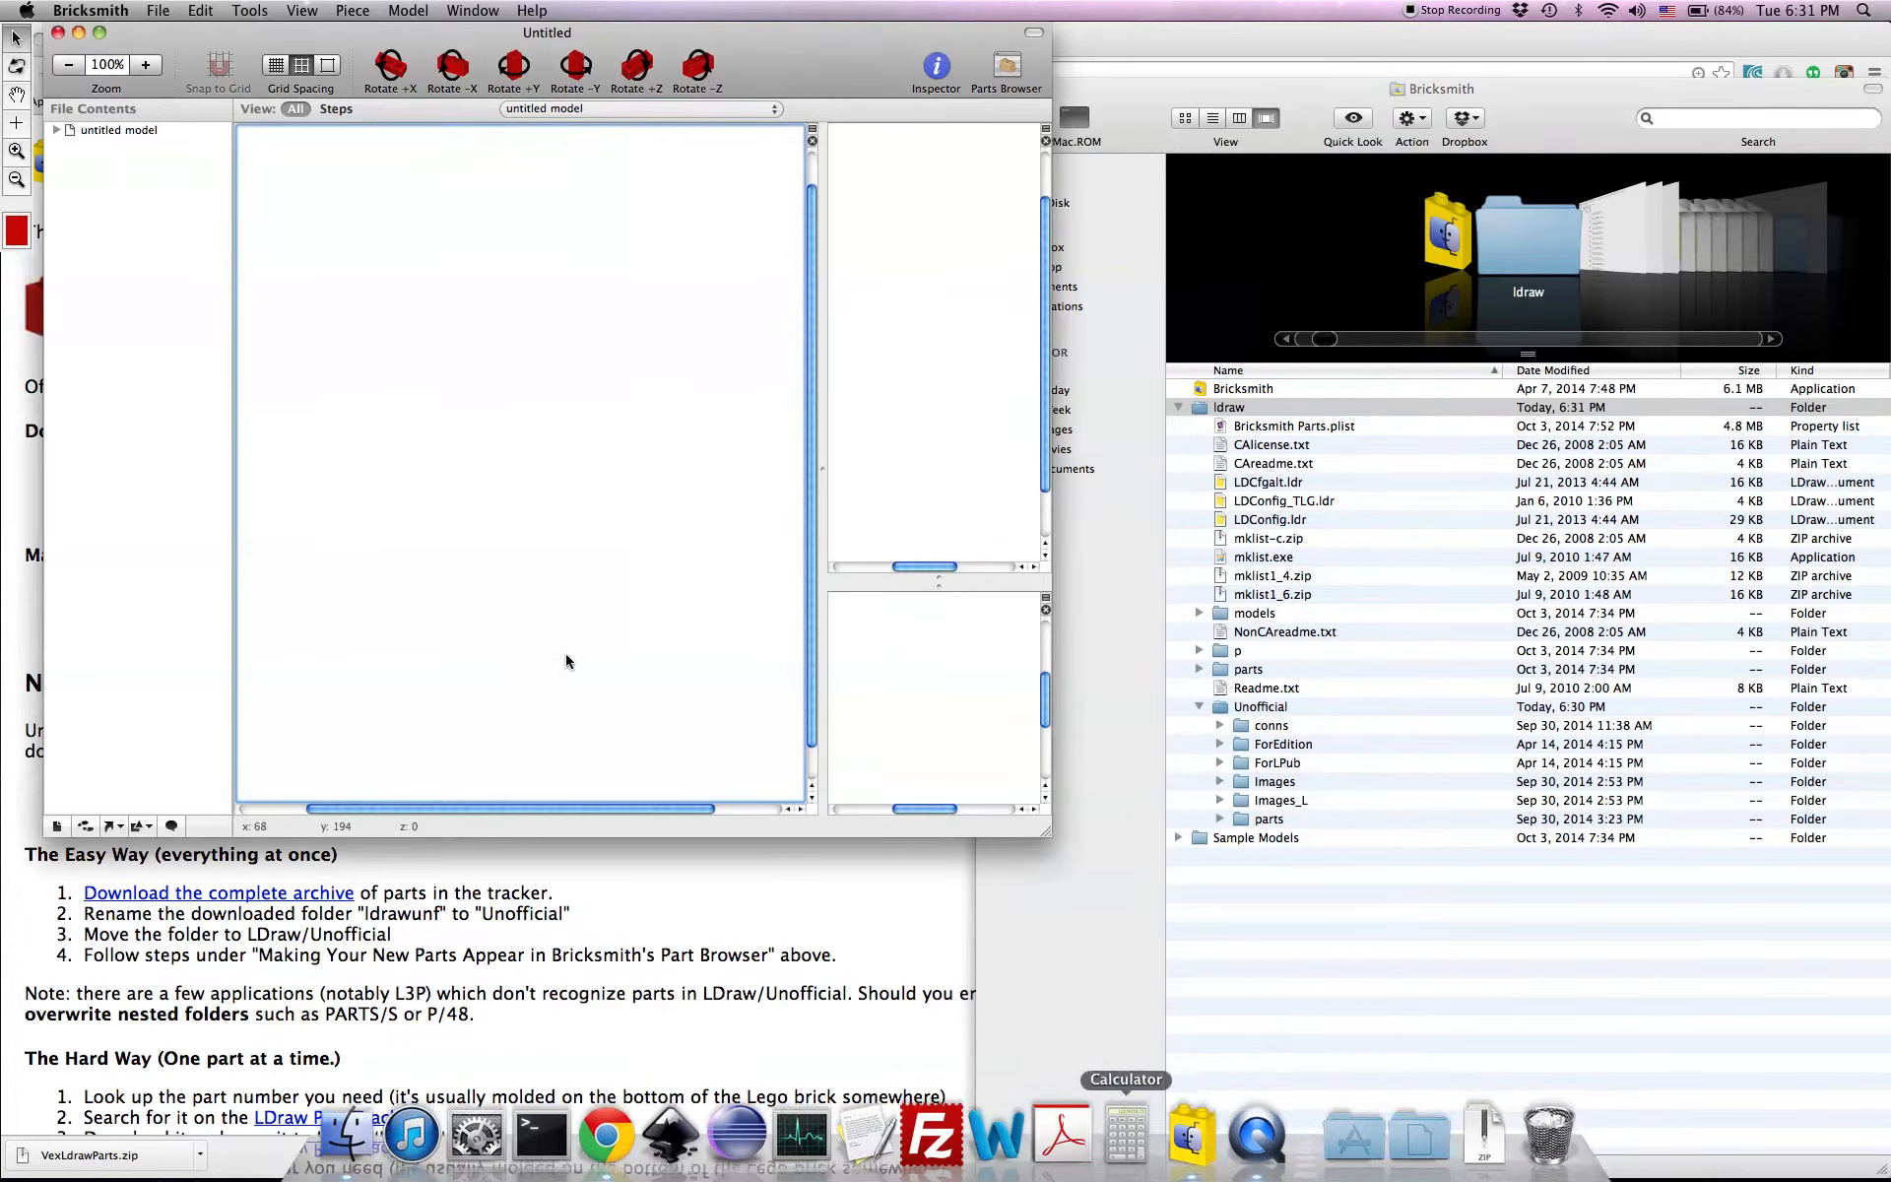
click(106, 9)
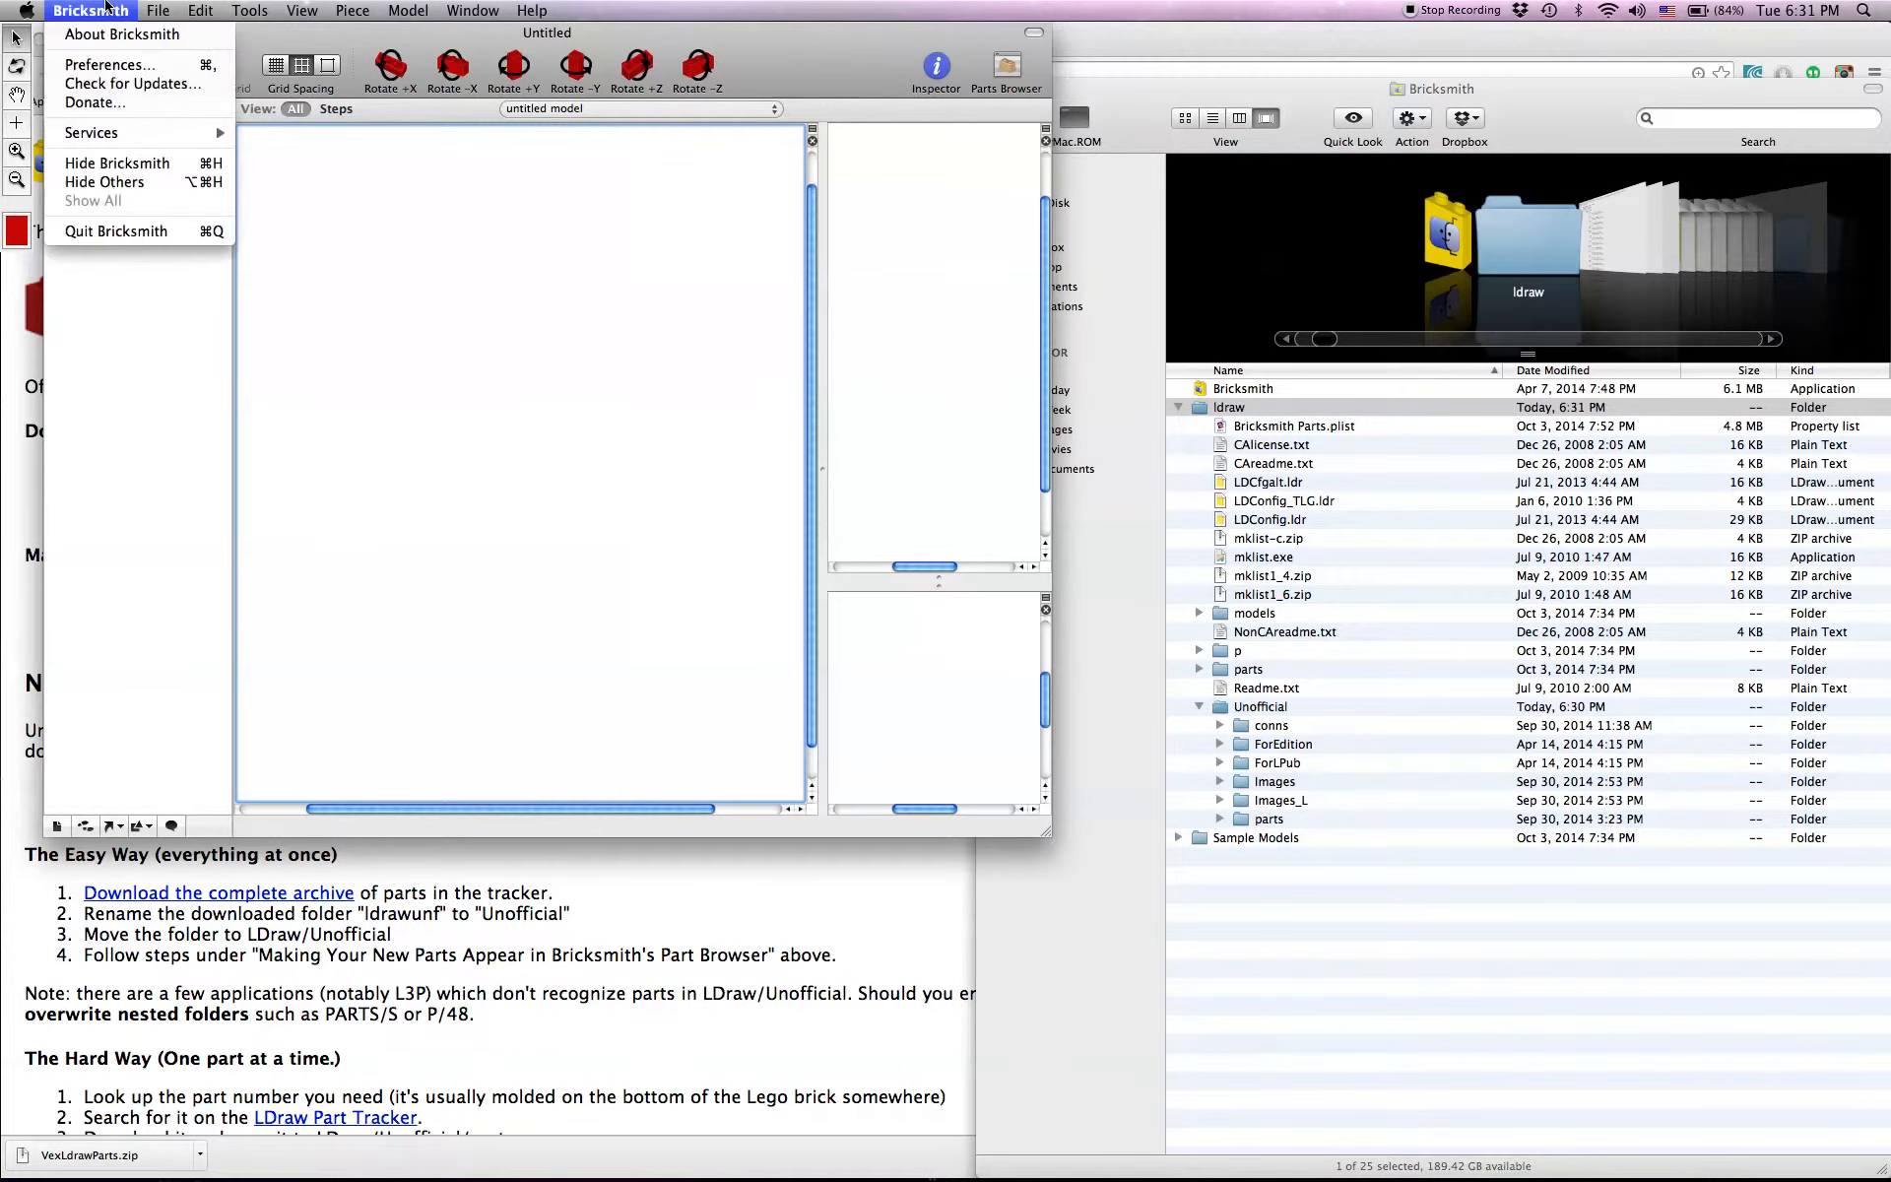
click(123, 66)
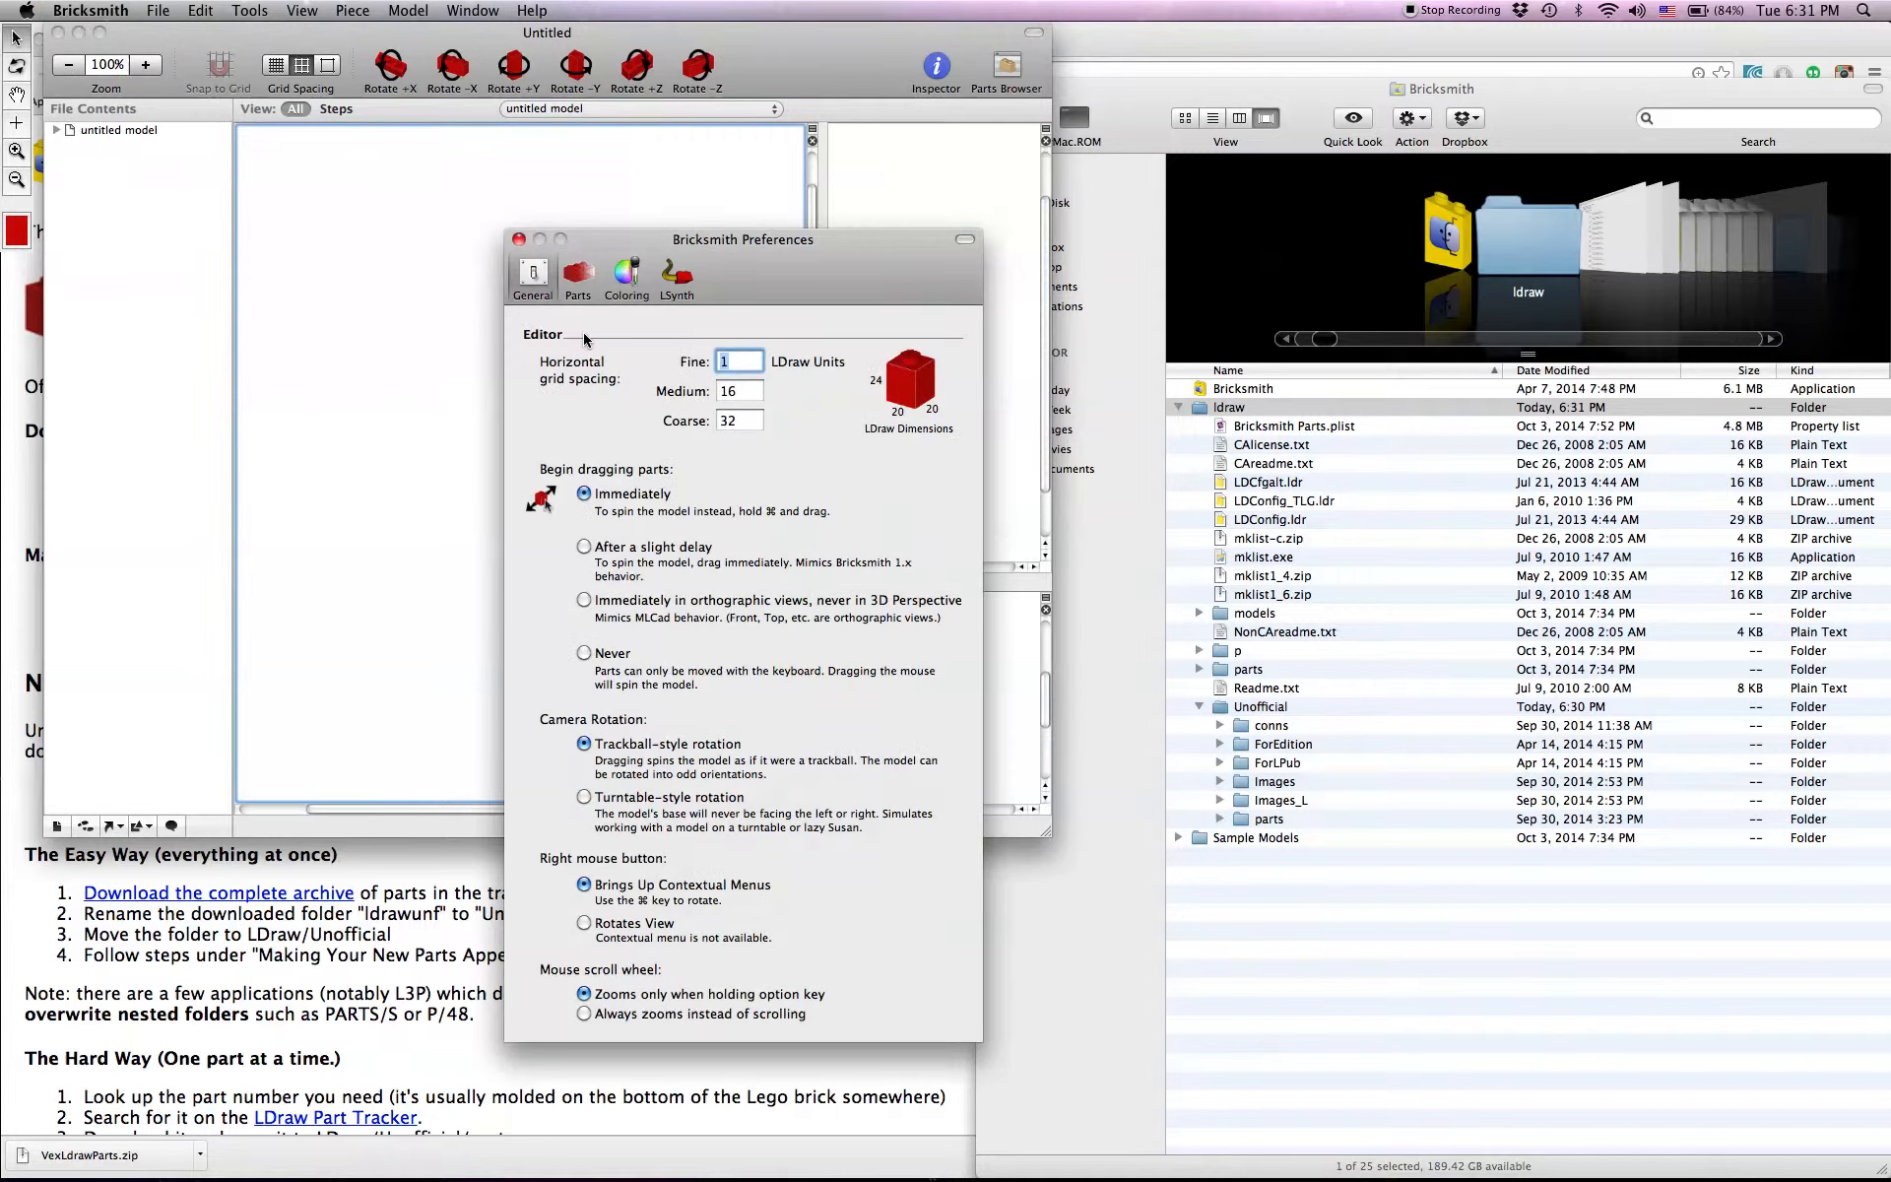
click(579, 279)
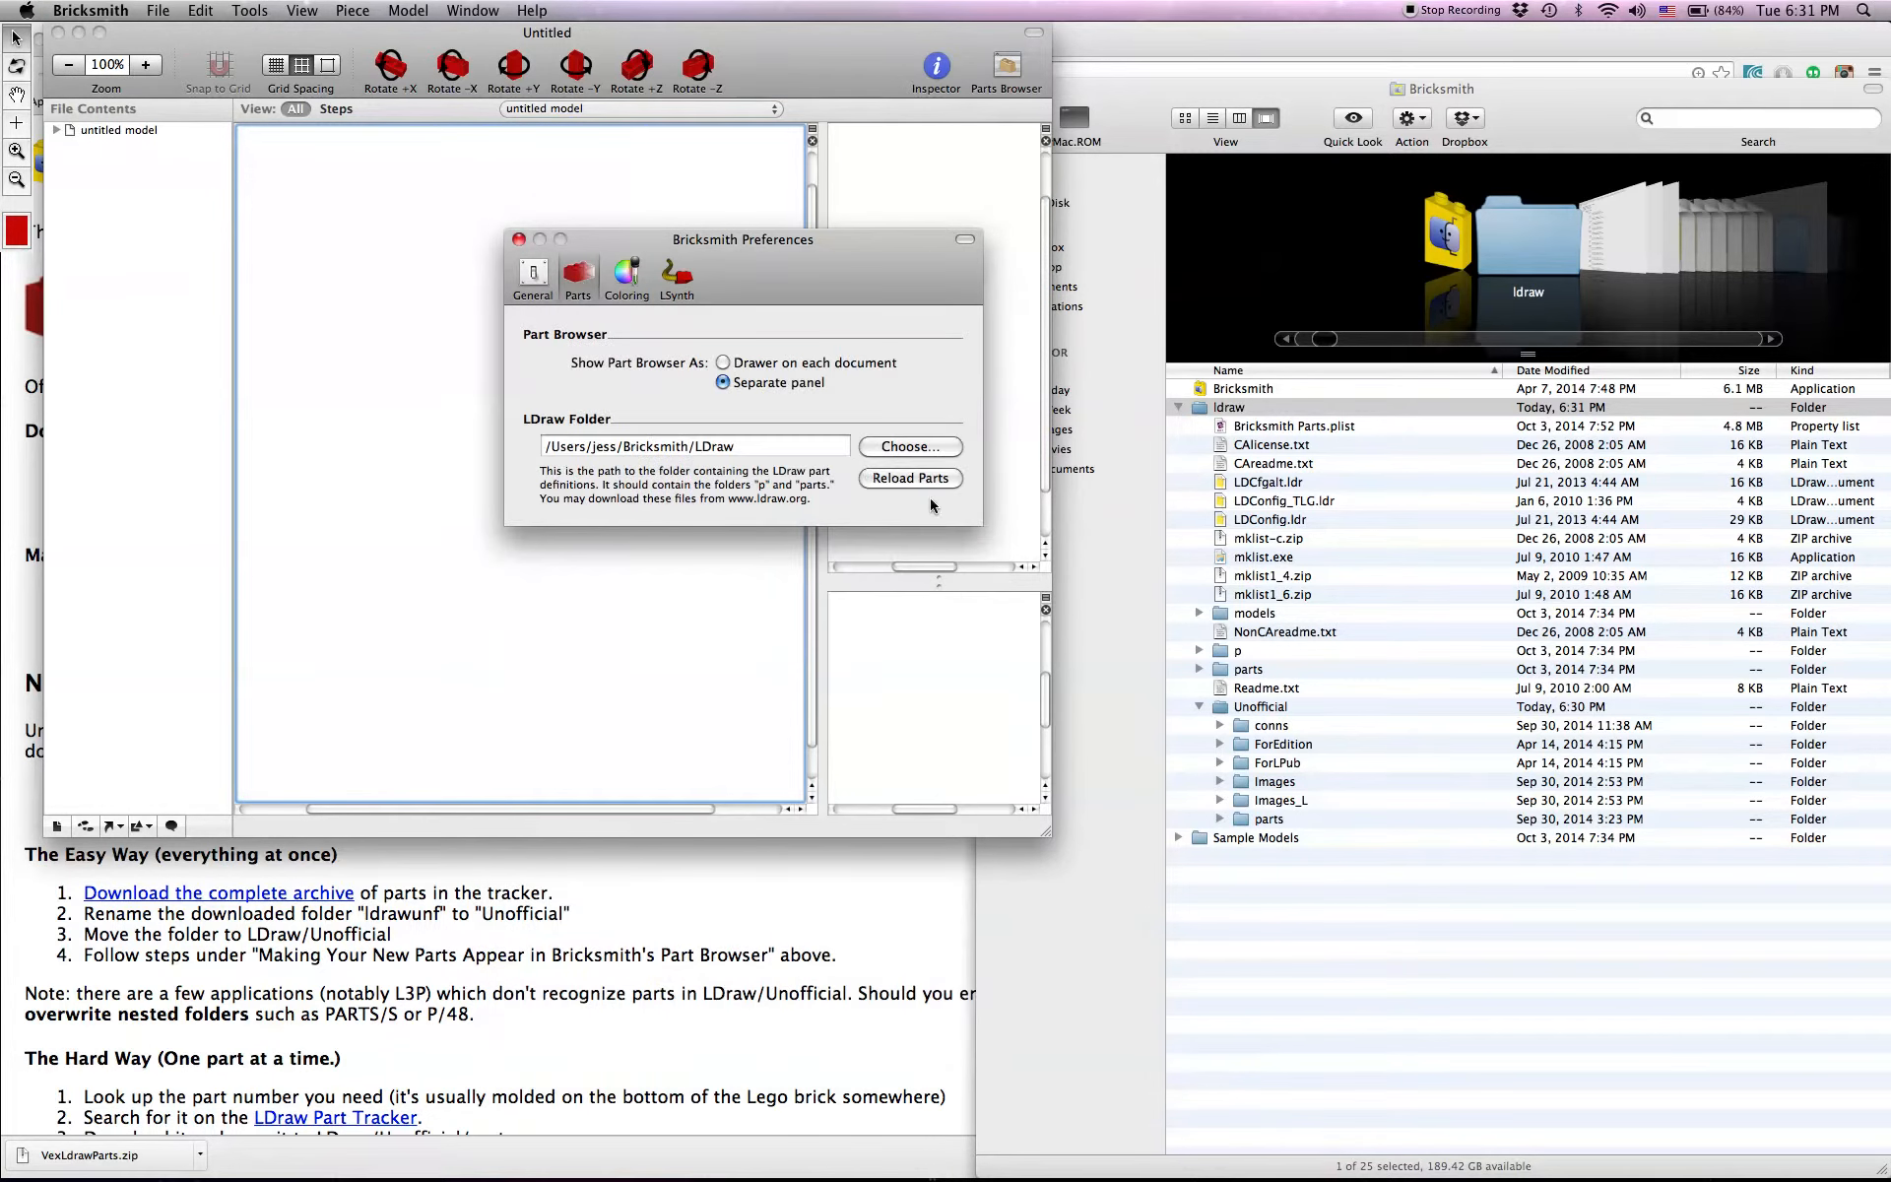
click(914, 482)
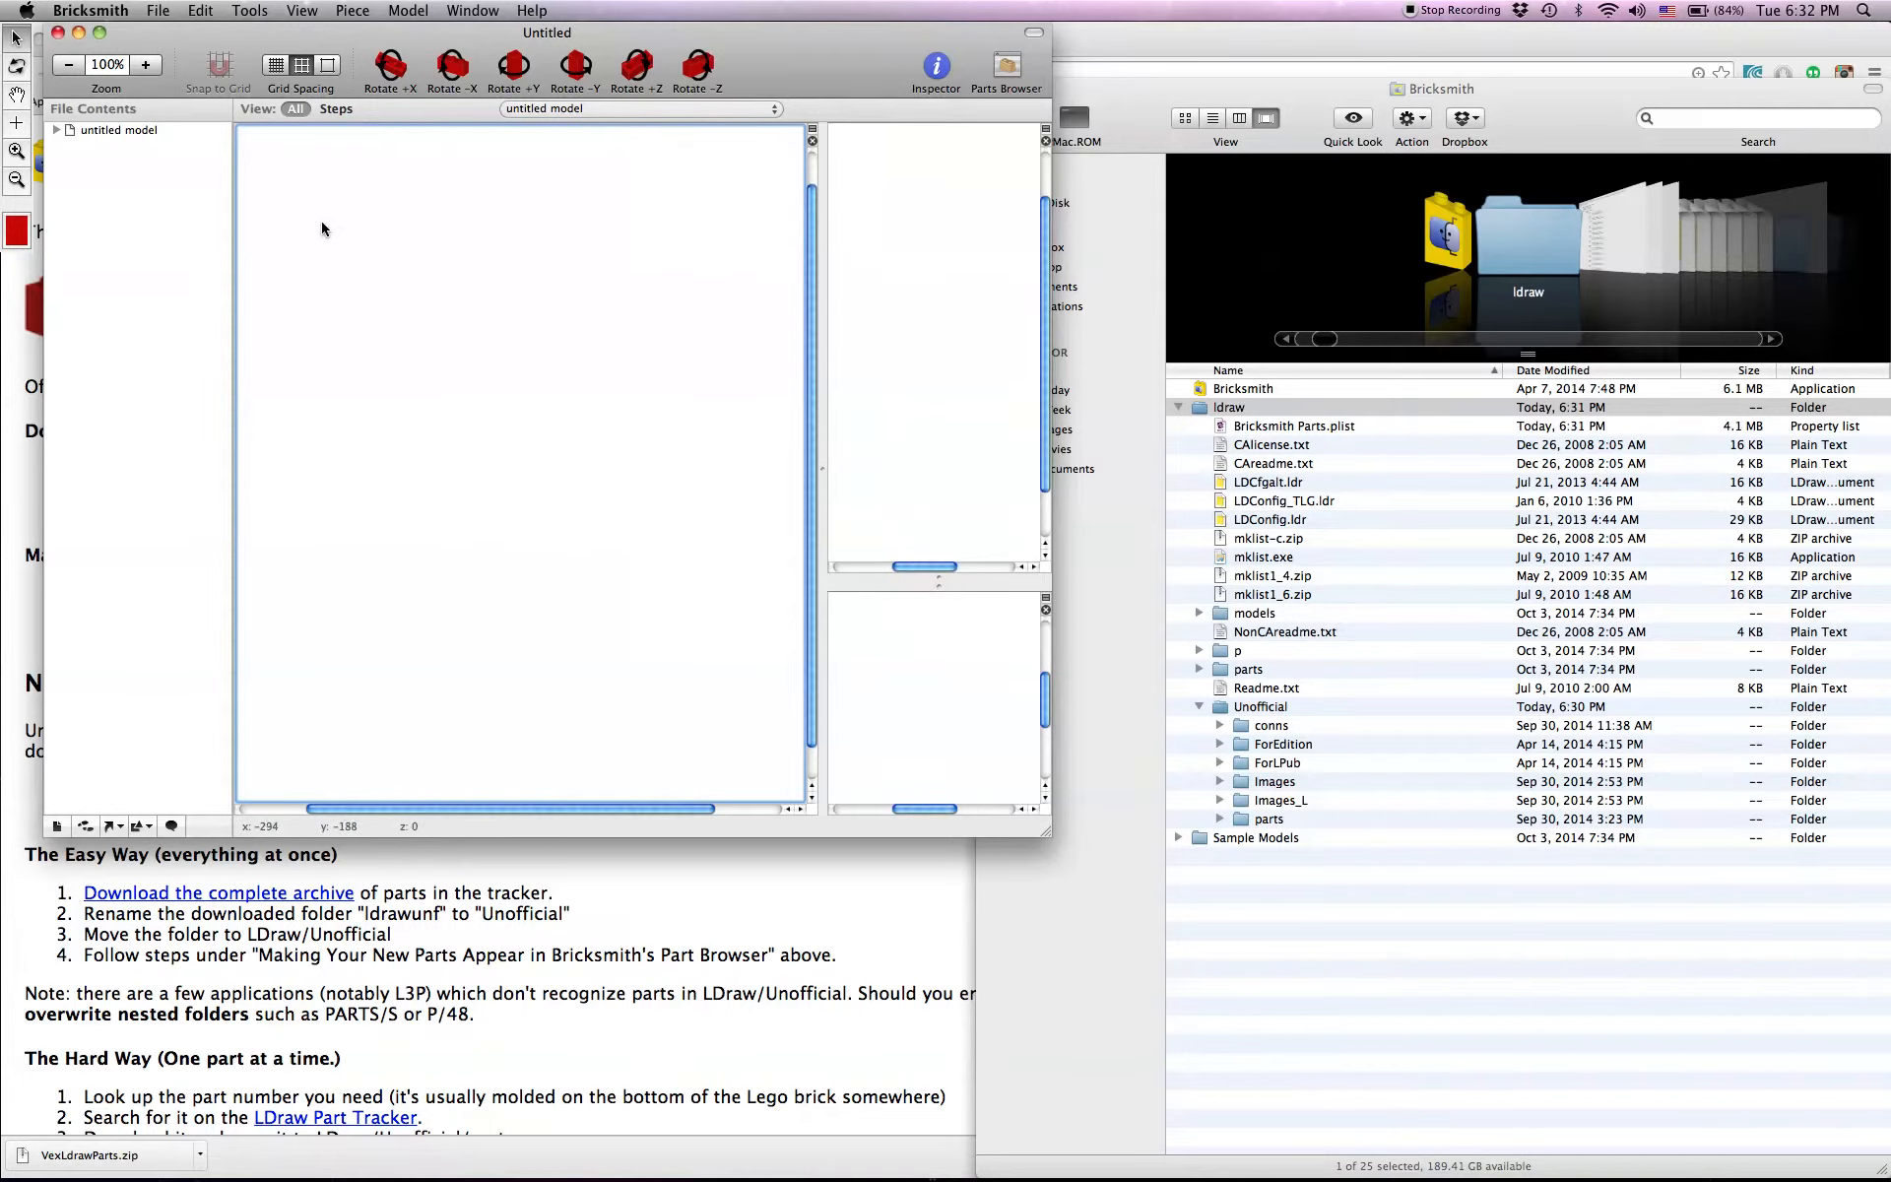
Step: Review the fine, medium and coarse horizontal grid spacing in Bricksmith's General preferences, then close the preferences
click(120, 10)
click(143, 69)
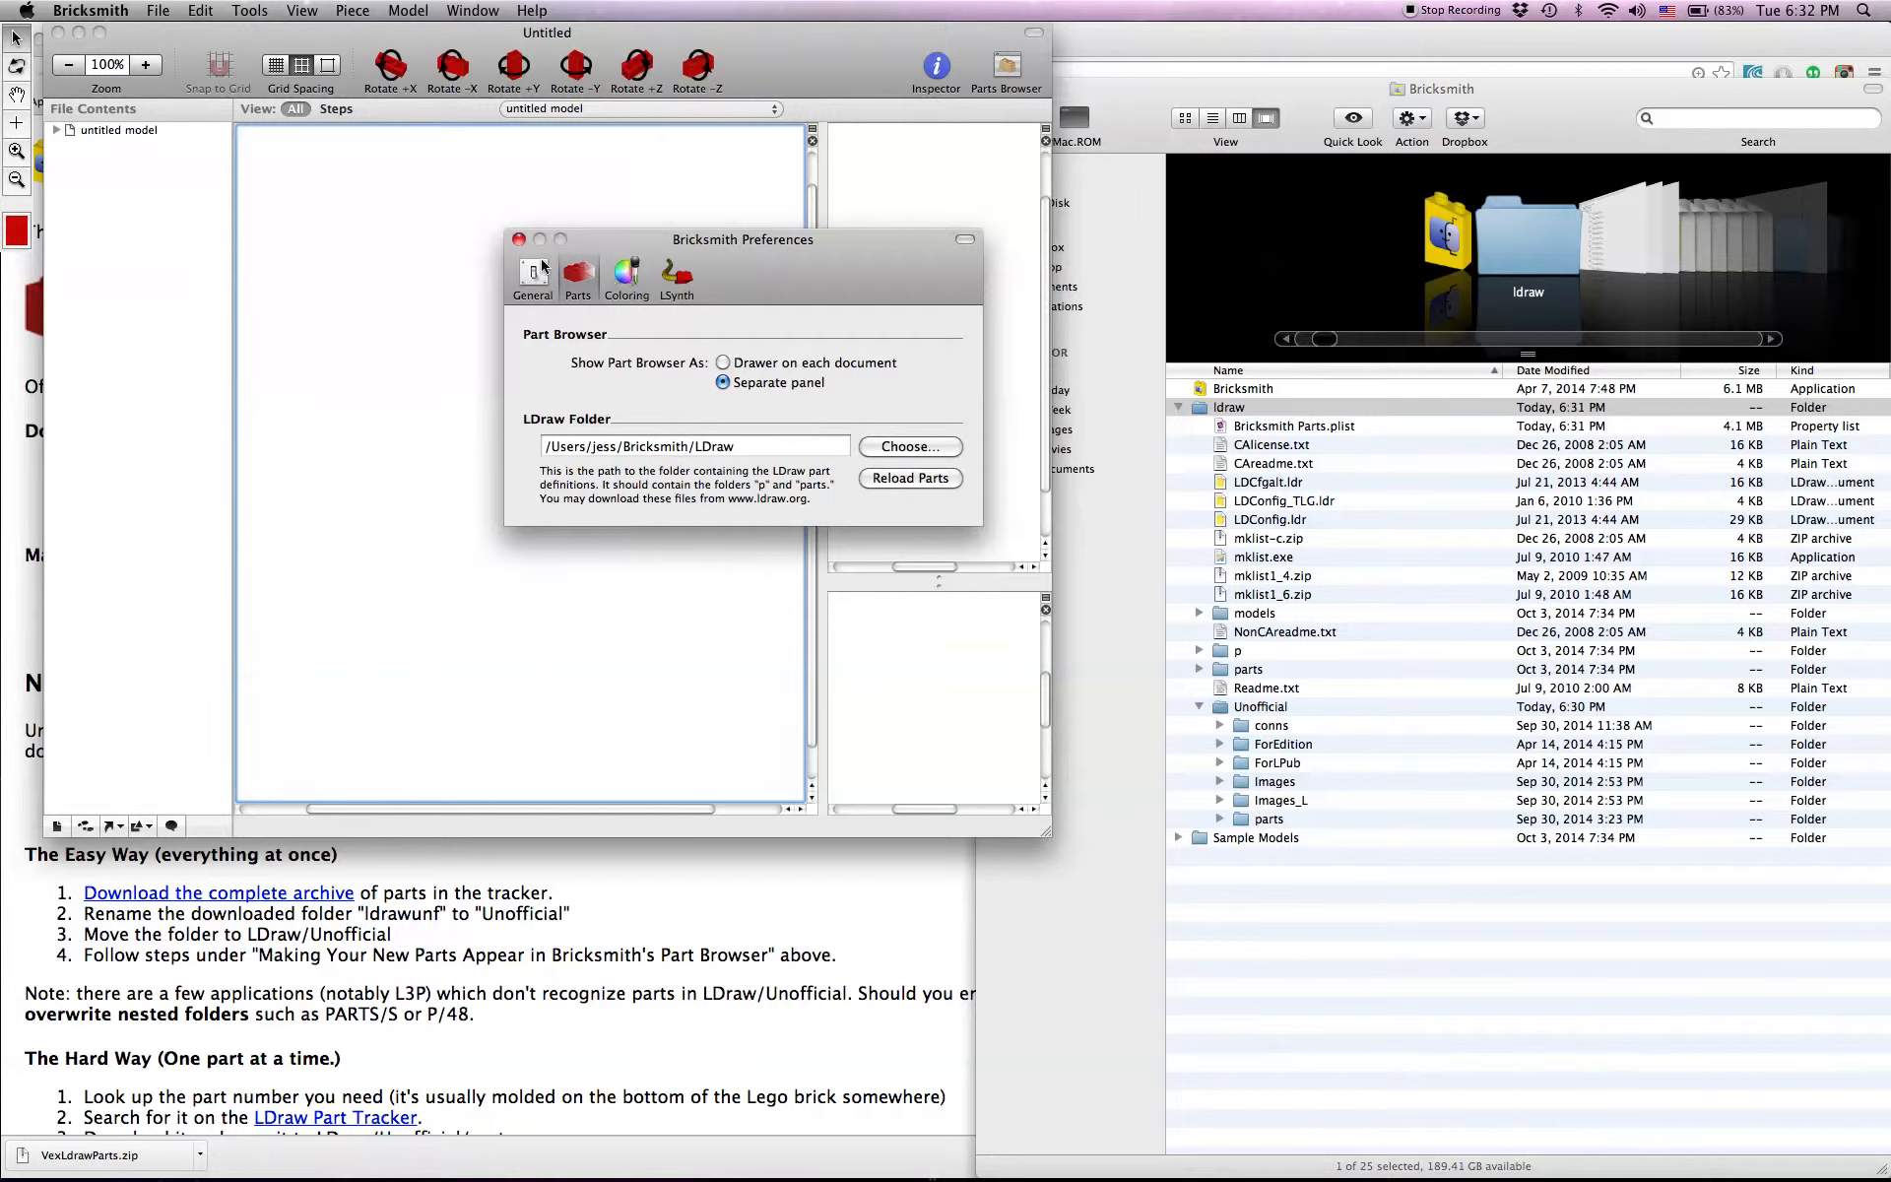
click(553, 288)
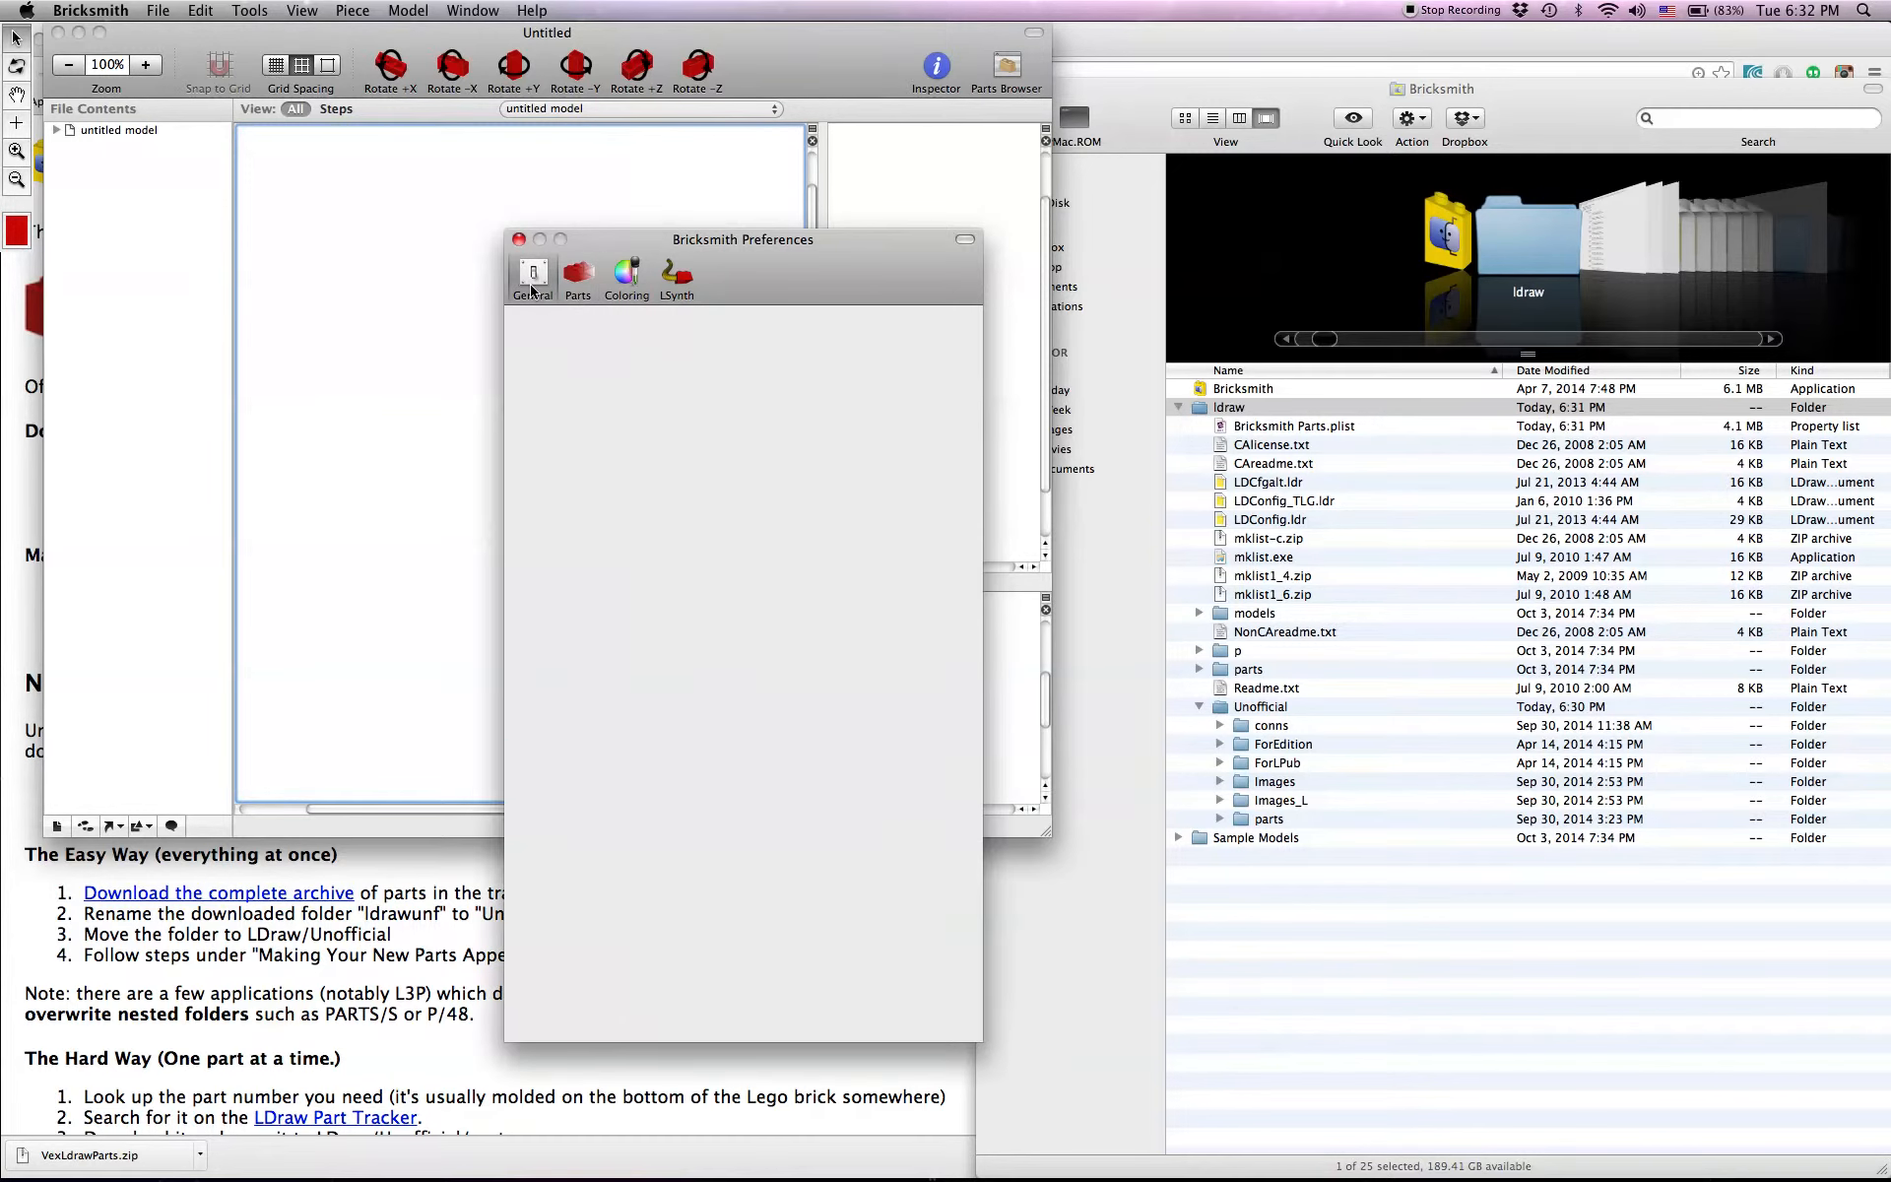
click(743, 360)
drag(745, 361, 686, 364)
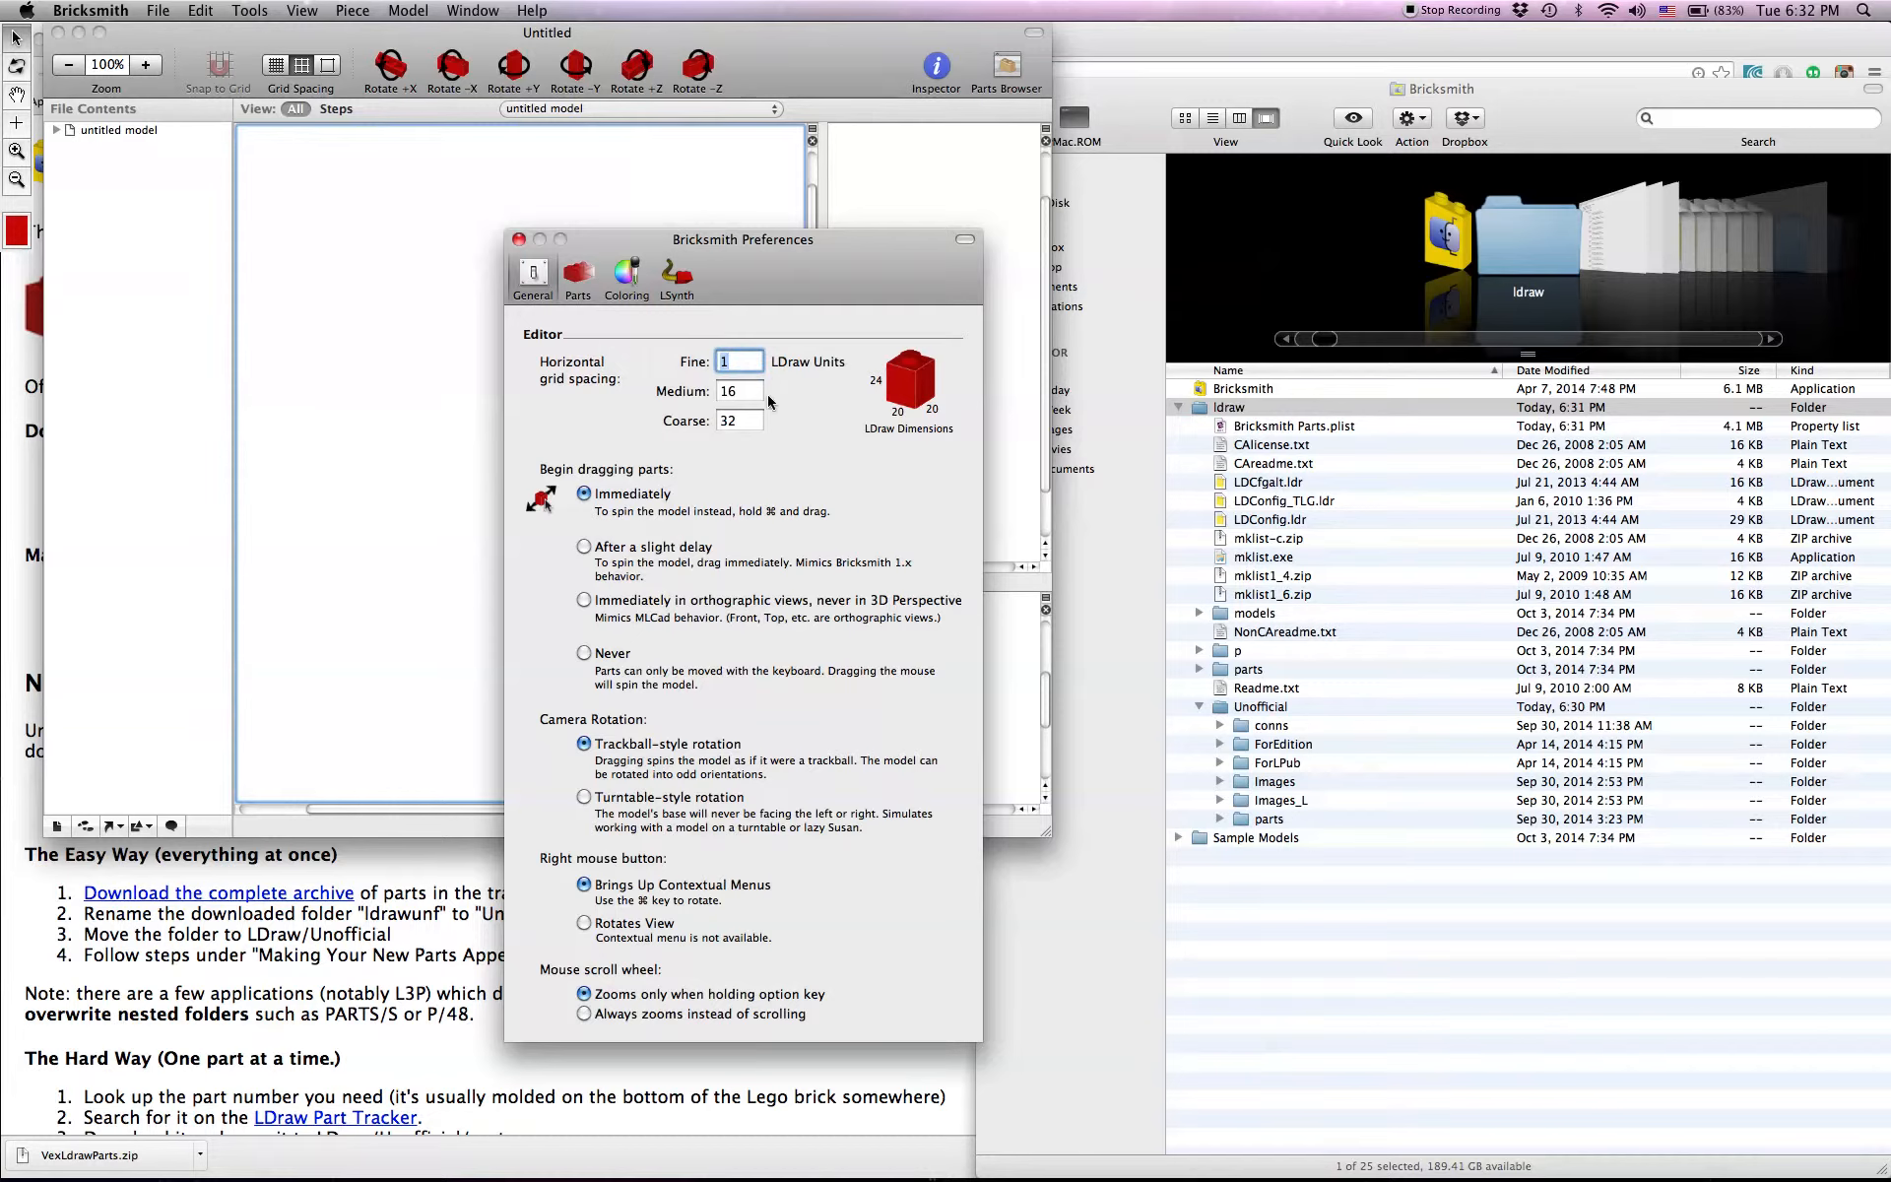
key(Tab)
key(Tab)
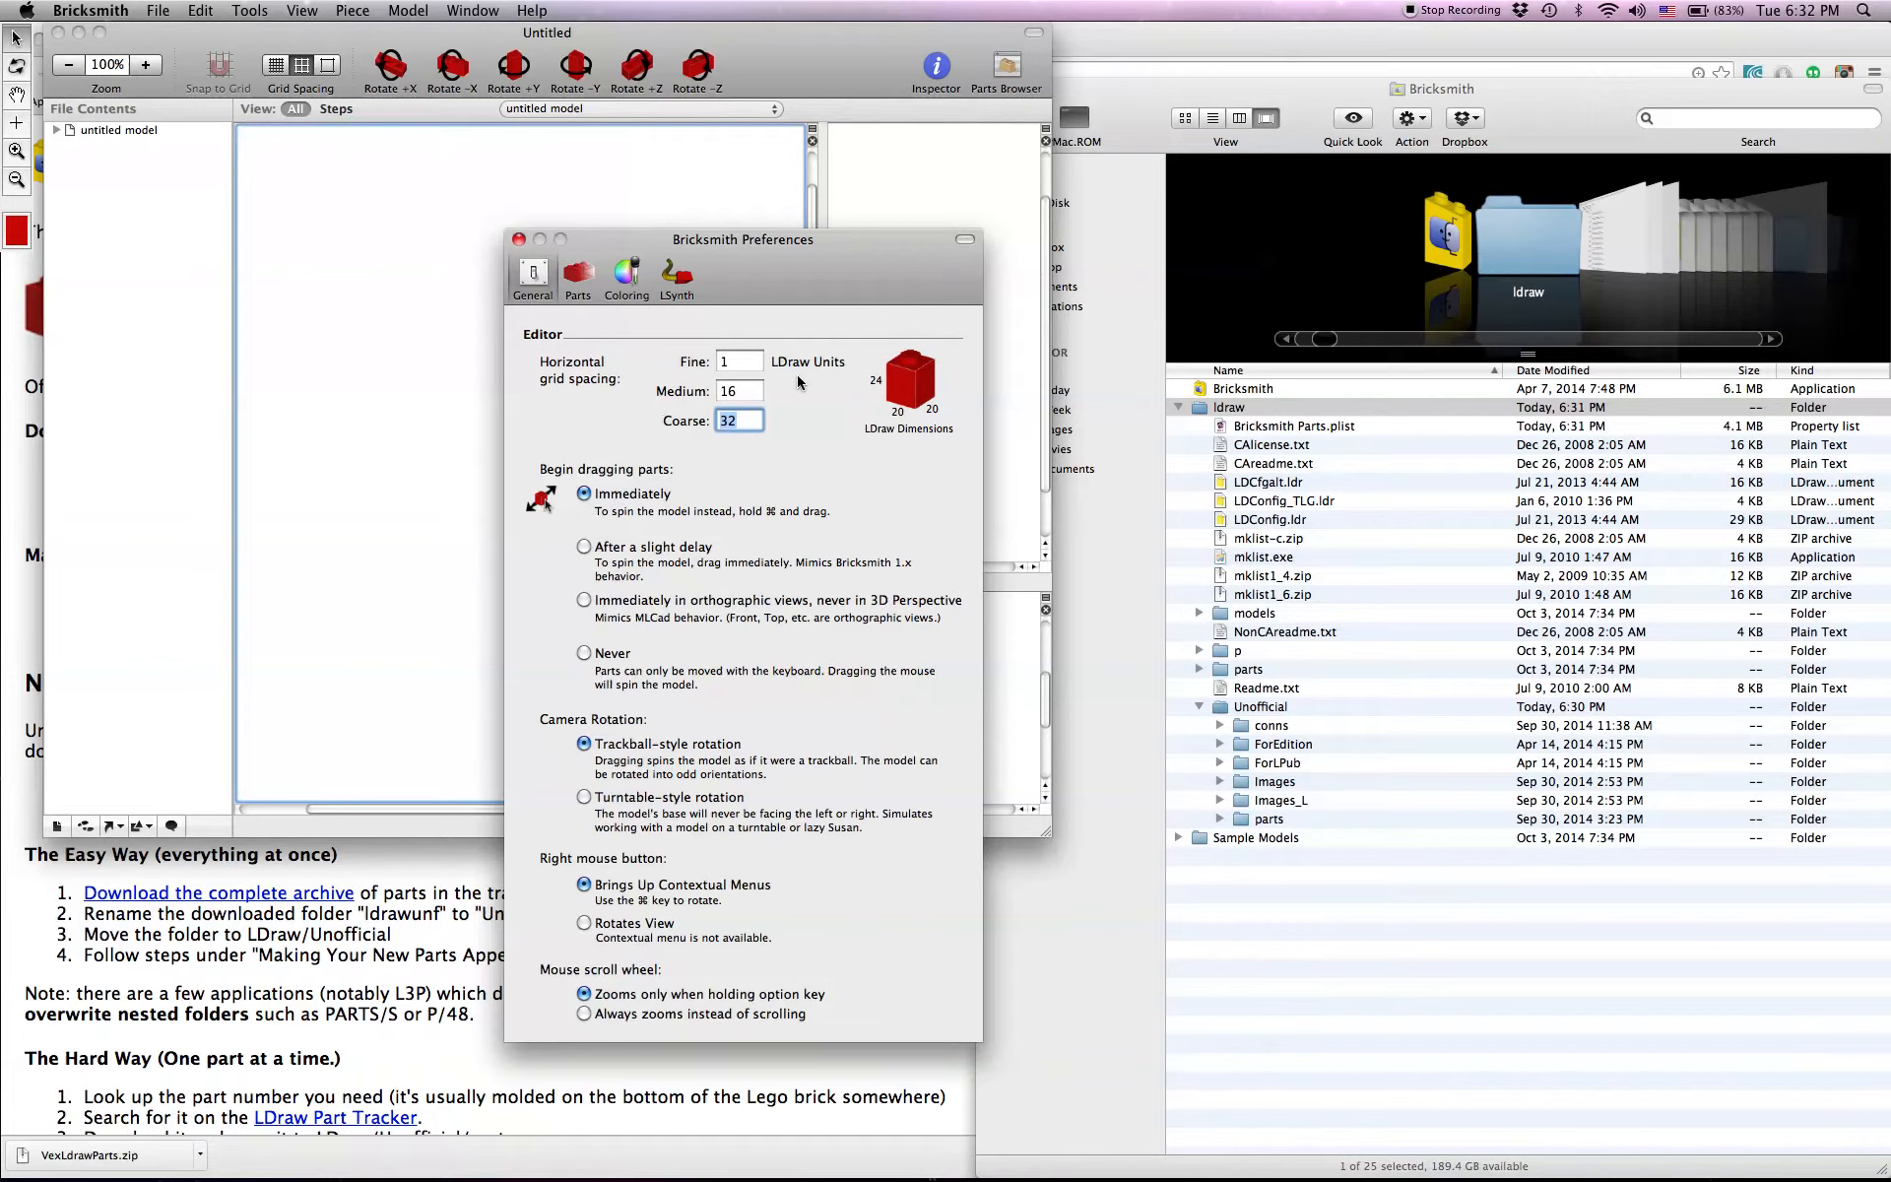
click(519, 240)
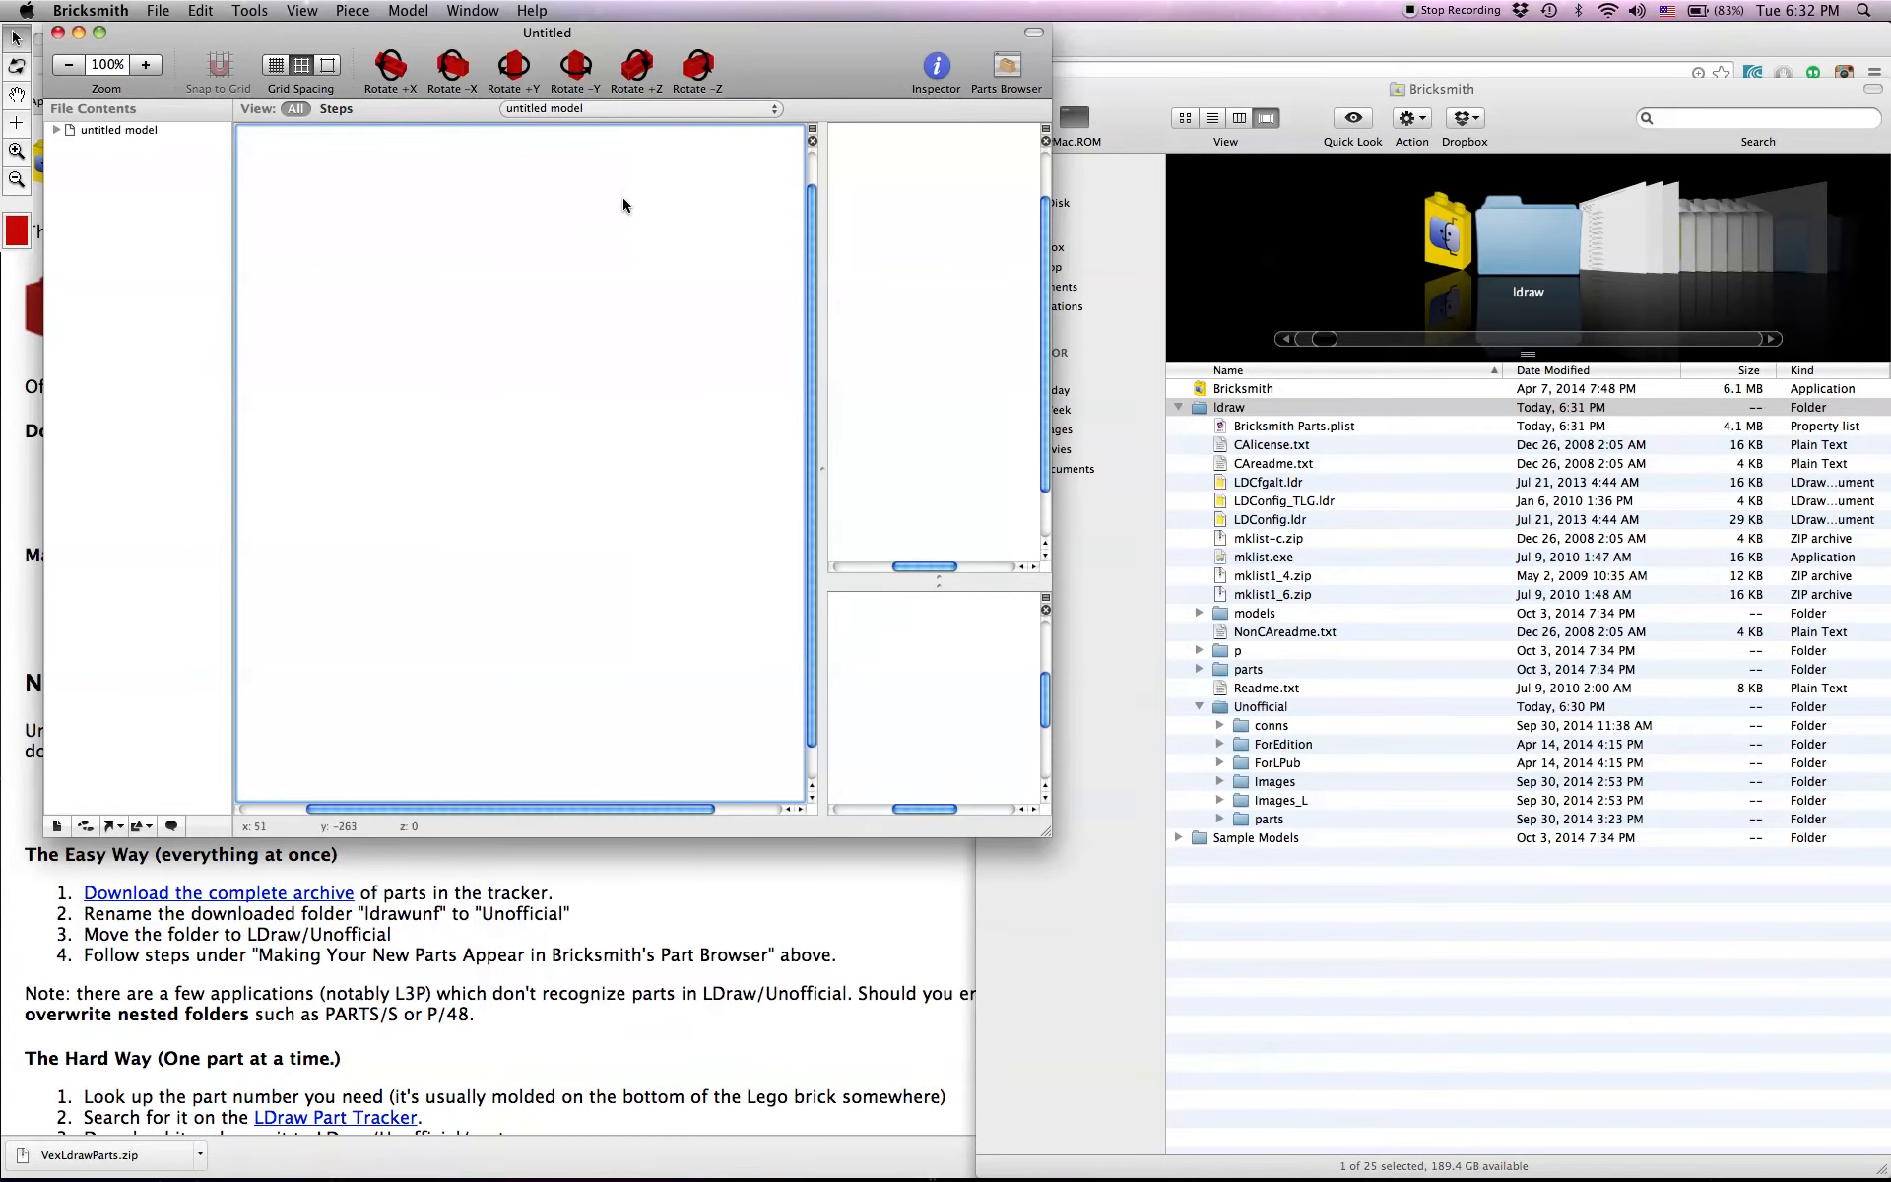
Step: Open the Parts Browser and look through the part categories from VEX down to Subparts
click(1007, 66)
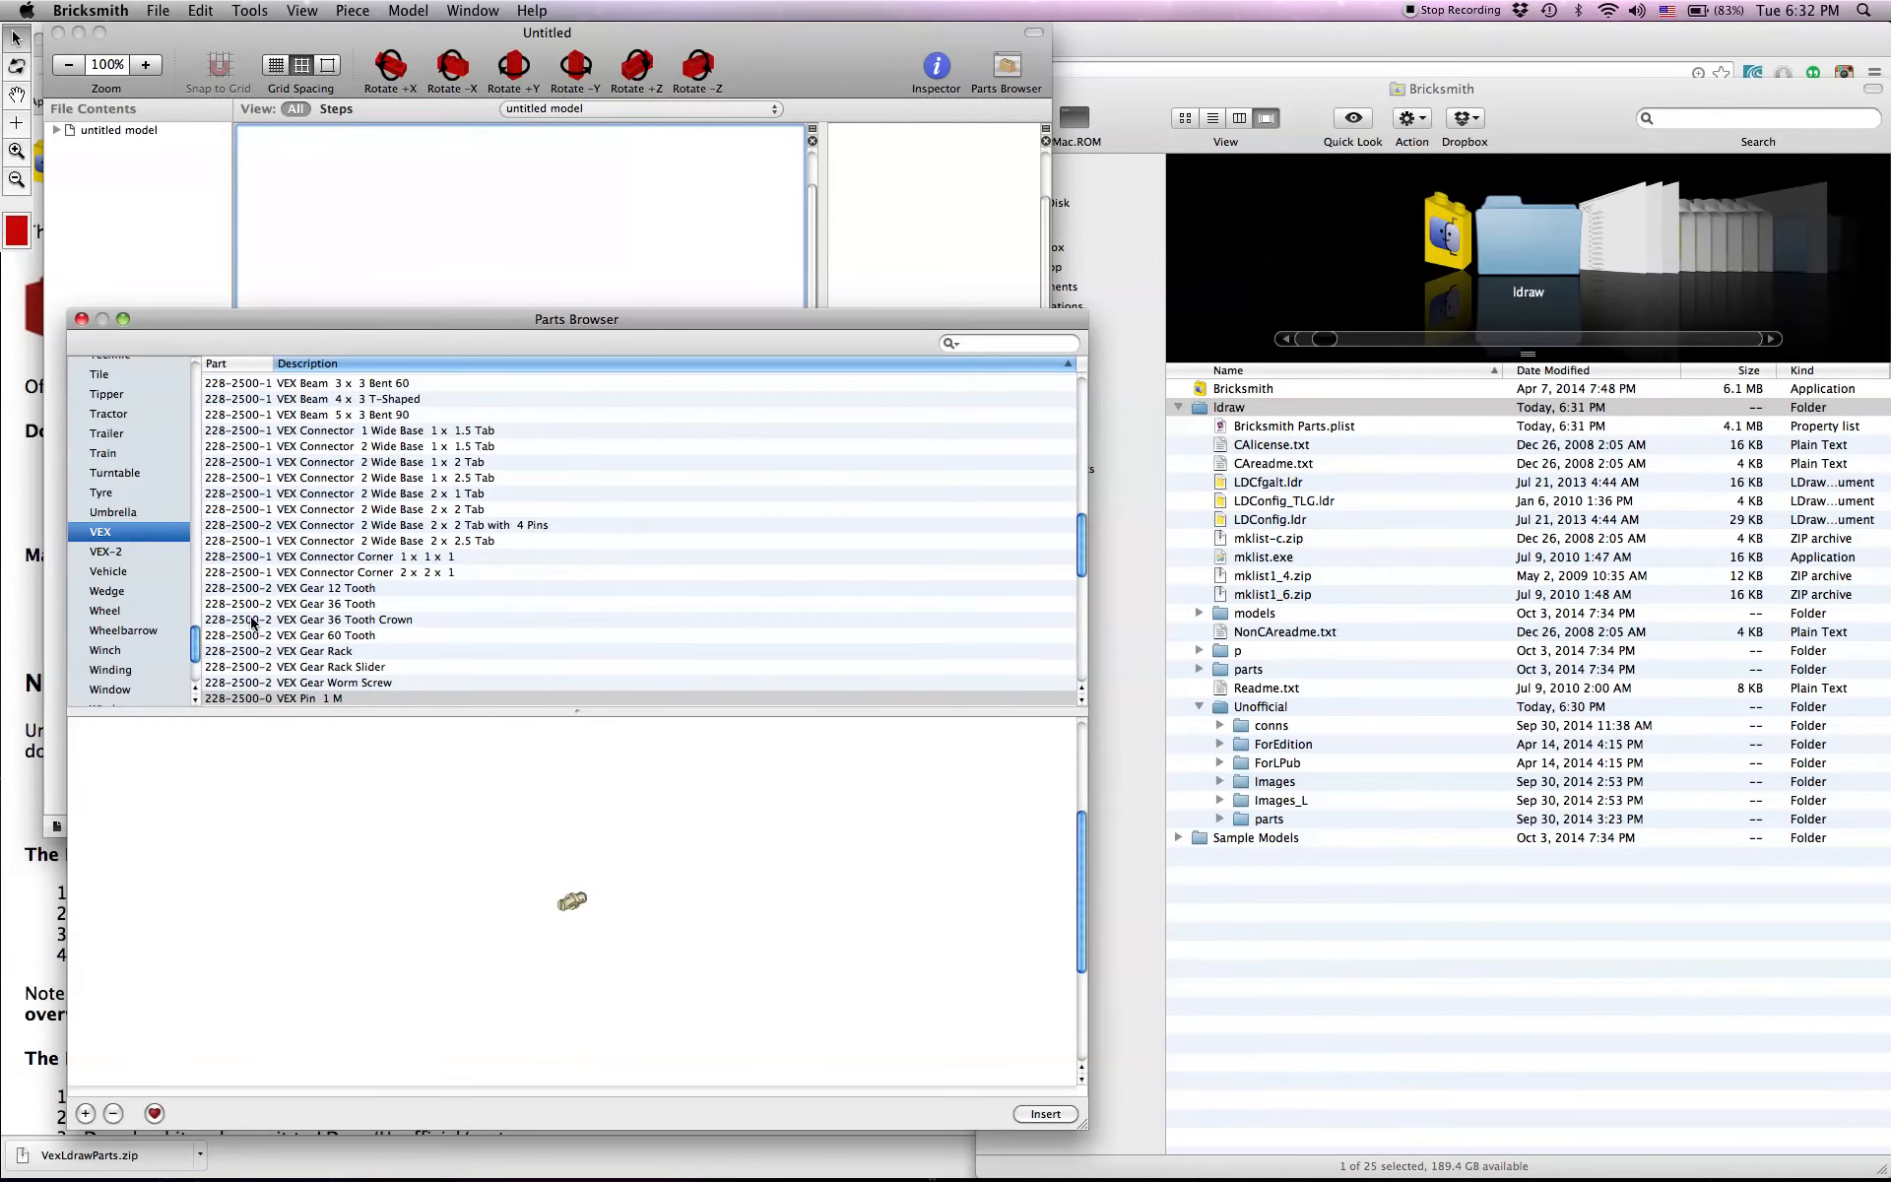
click(107, 549)
click(107, 534)
key(Down)
key(Down)
key(Down)
key(Down)
key(Down)
key(Down)
key(Down)
key(Down)
key(Down)
key(Down)
key(Down)
key(Down)
key(Down)
key(Down)
key(Down)
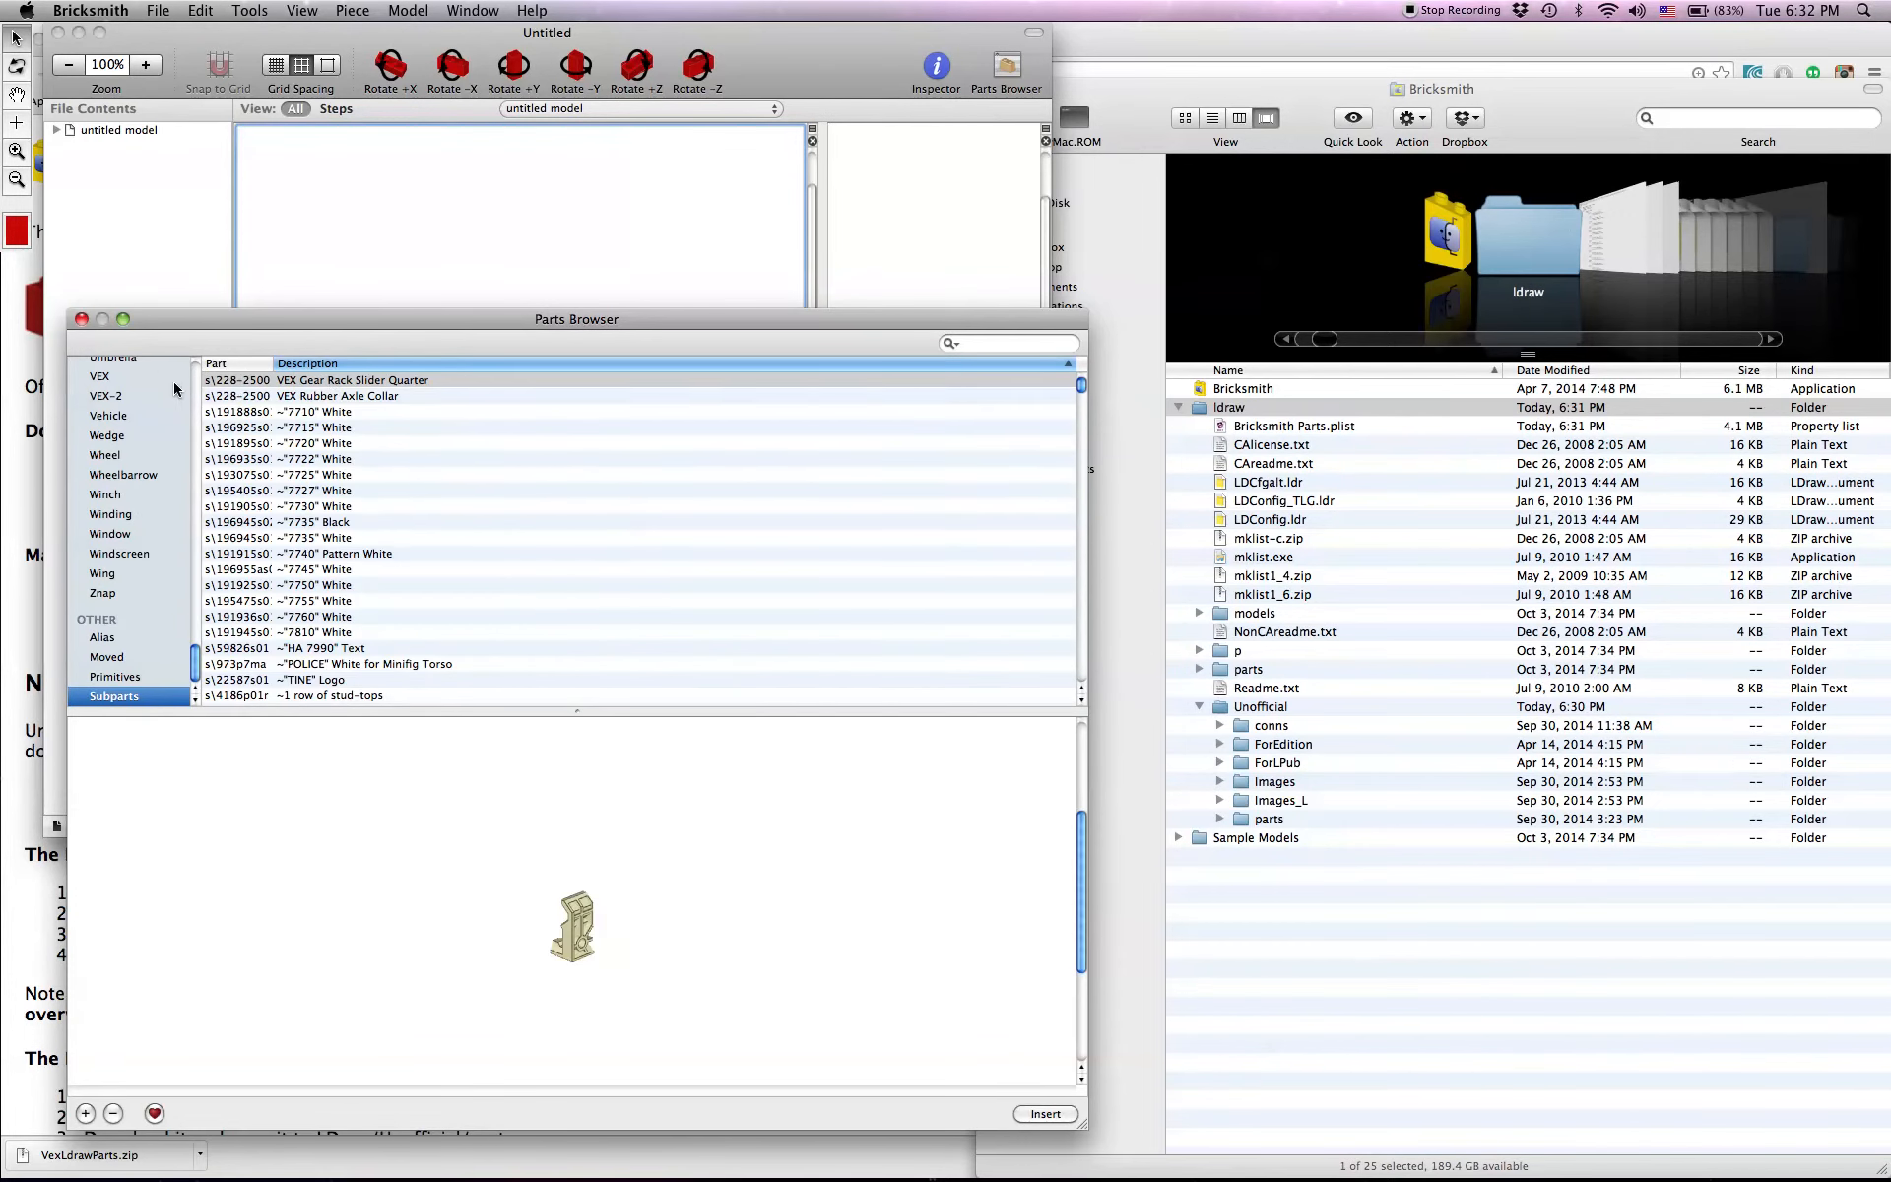
Step: Preview the parts in the VEX category one by one, from VEX Axle 2.5 M Plastic to VEX Connector Corner 2 x 2 x 1
click(96, 378)
click(359, 426)
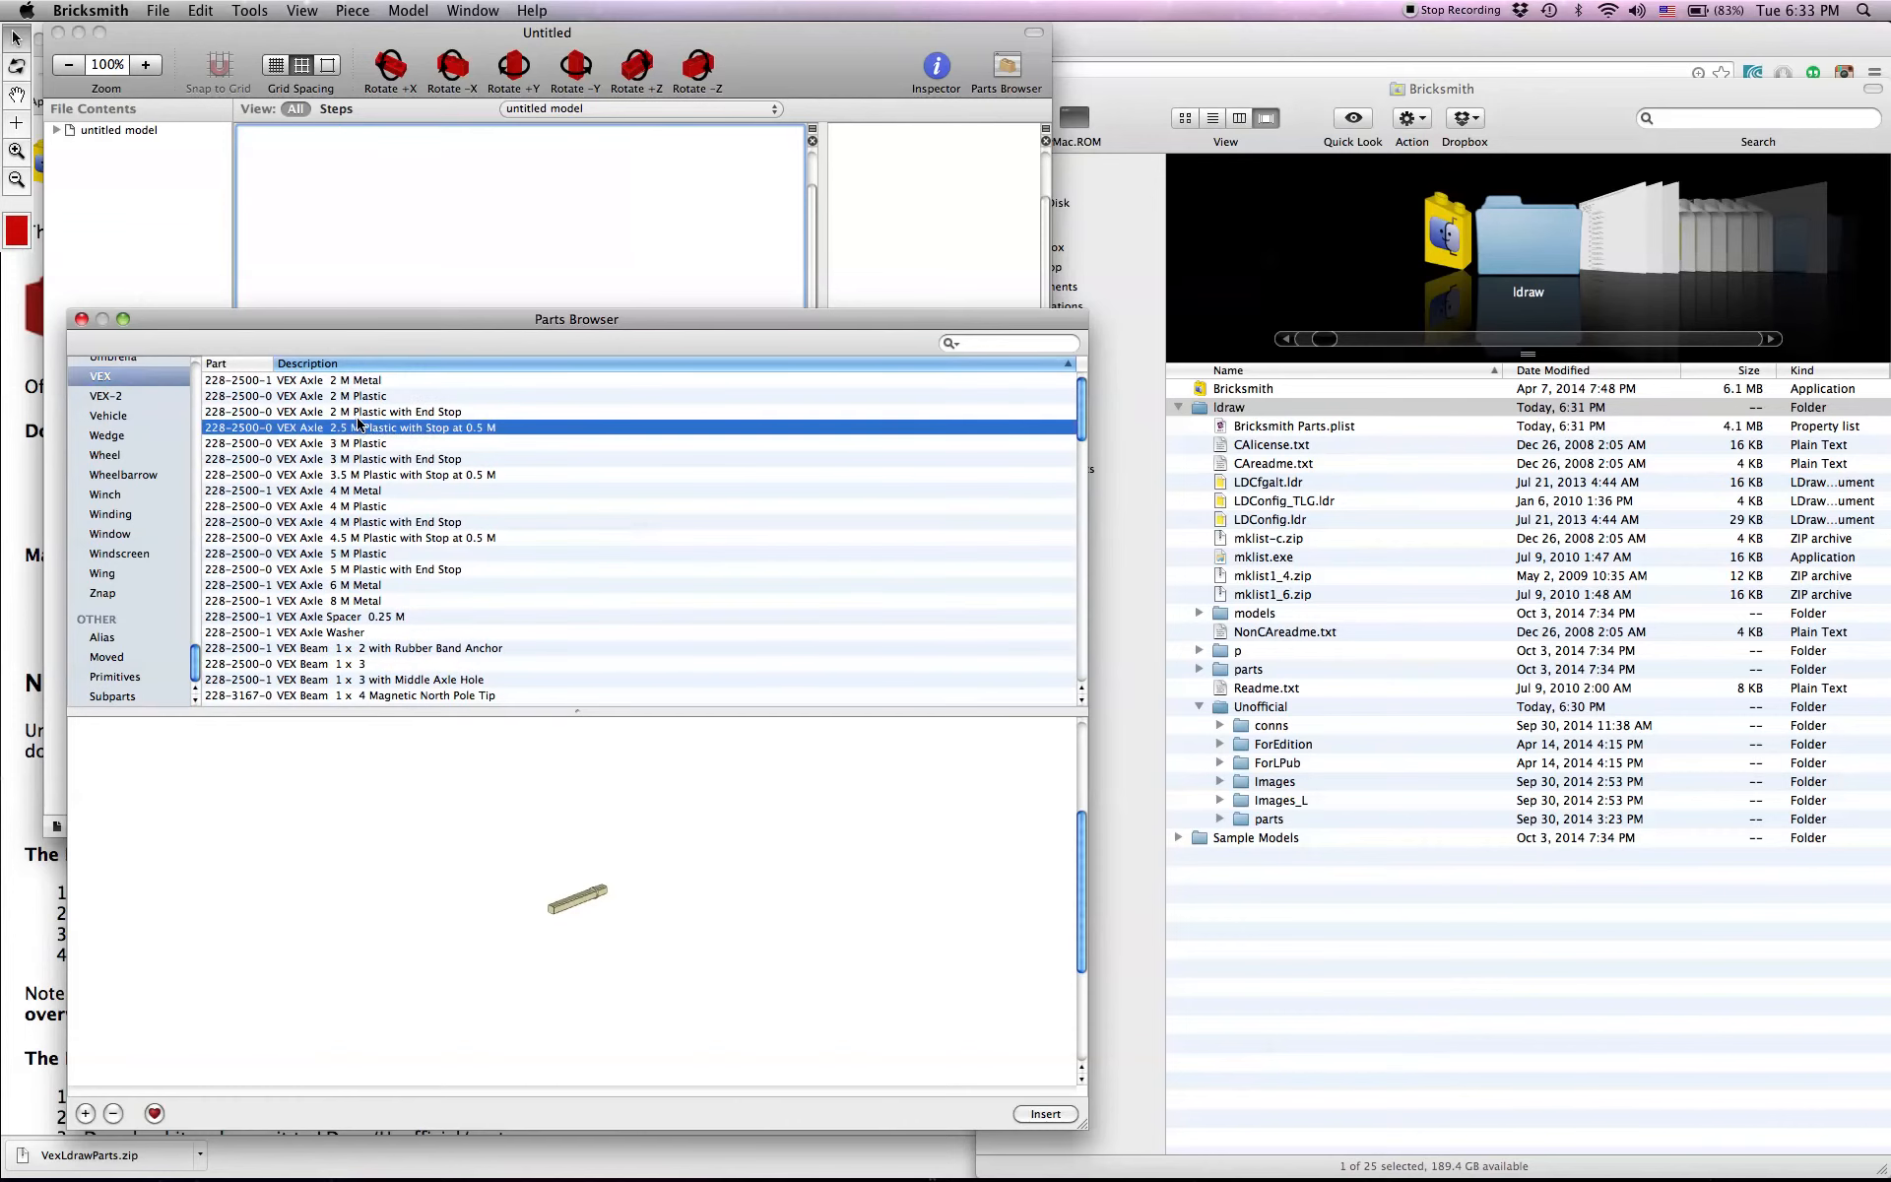
key(Down)
key(Down)
key(Down)
key(Down)
key(Down)
key(Down)
key(Down)
key(Down)
key(Down)
key(Down)
key(Down)
key(Down)
key(Down)
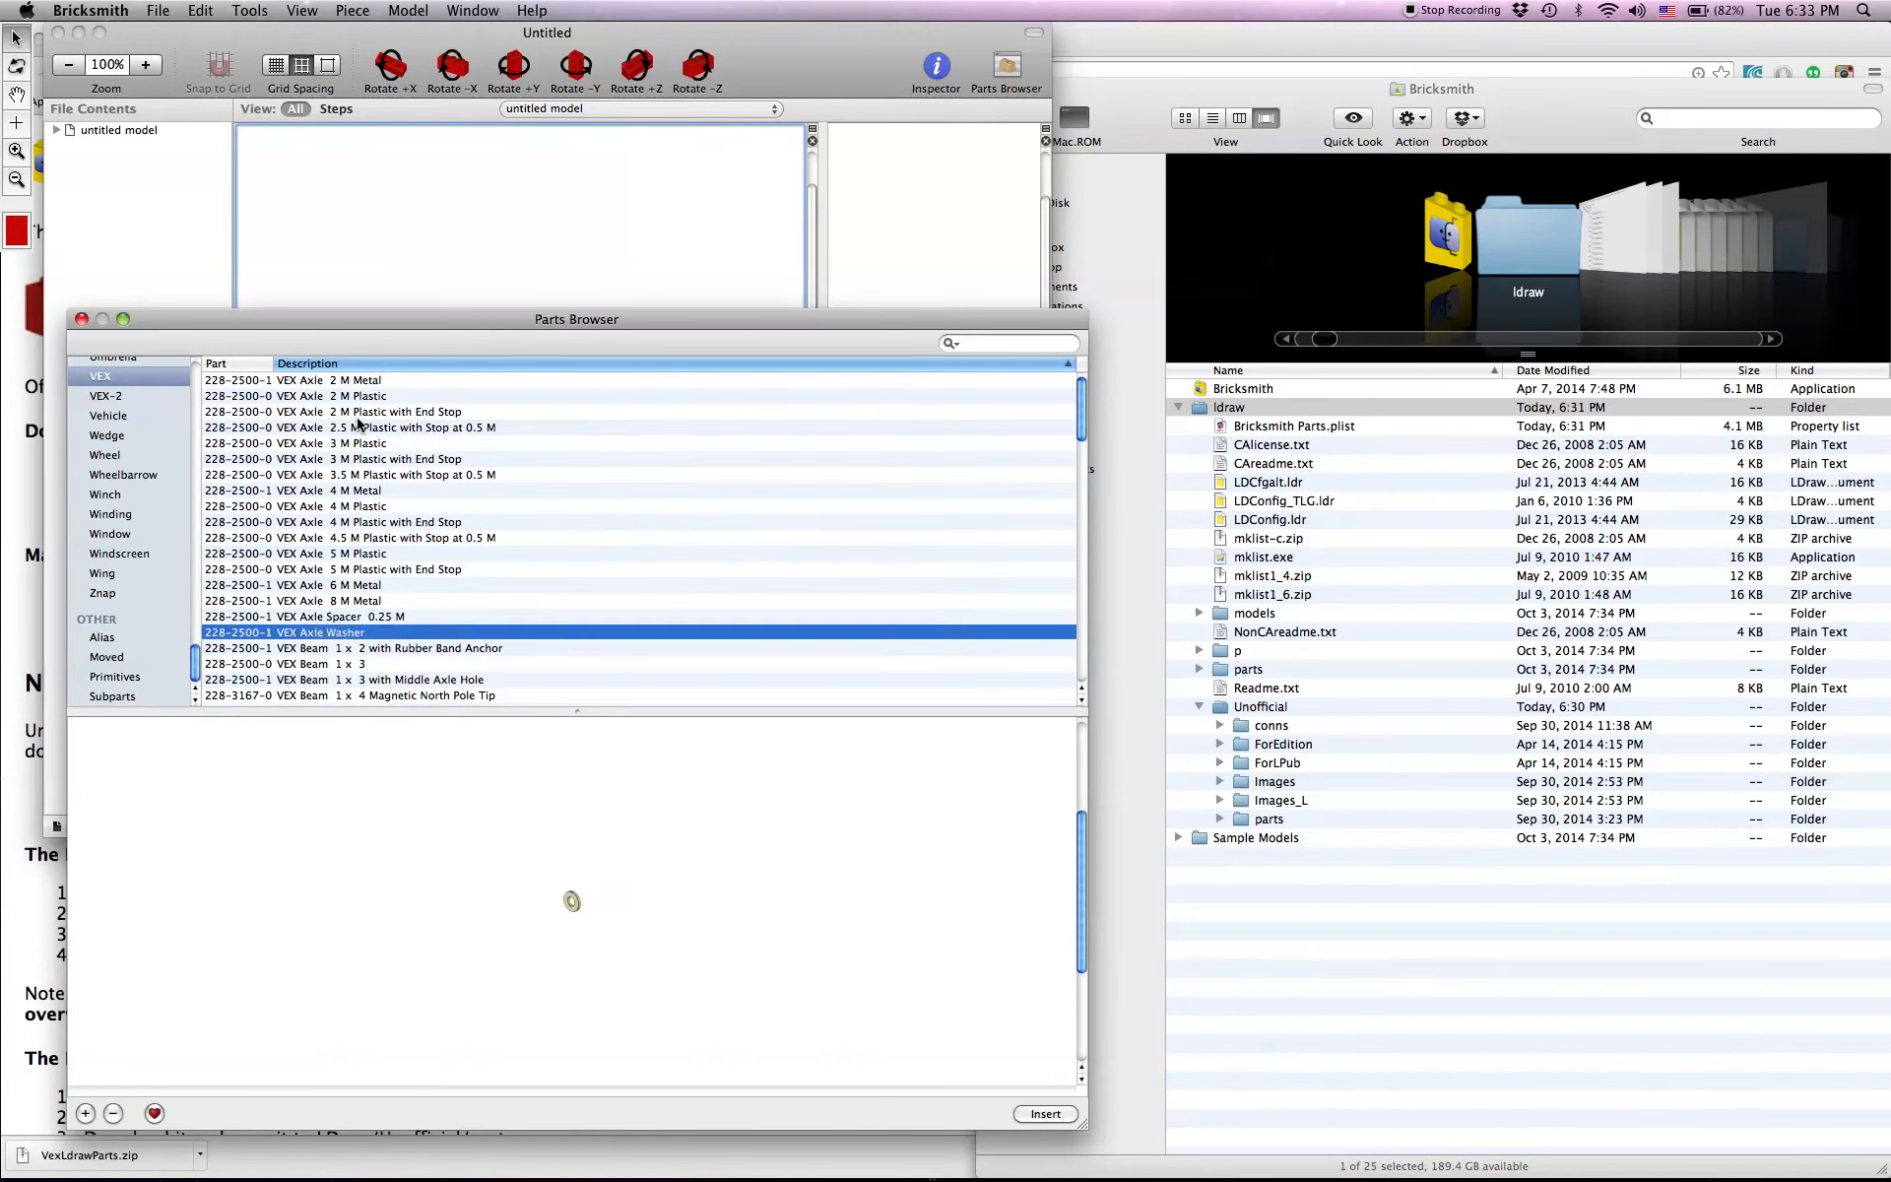
key(Down)
key(Down)
key(Down)
key(Down)
key(Down)
key(Down)
key(Down)
key(Down)
key(Down)
key(Down)
key(Down)
key(Down)
key(Down)
key(Down)
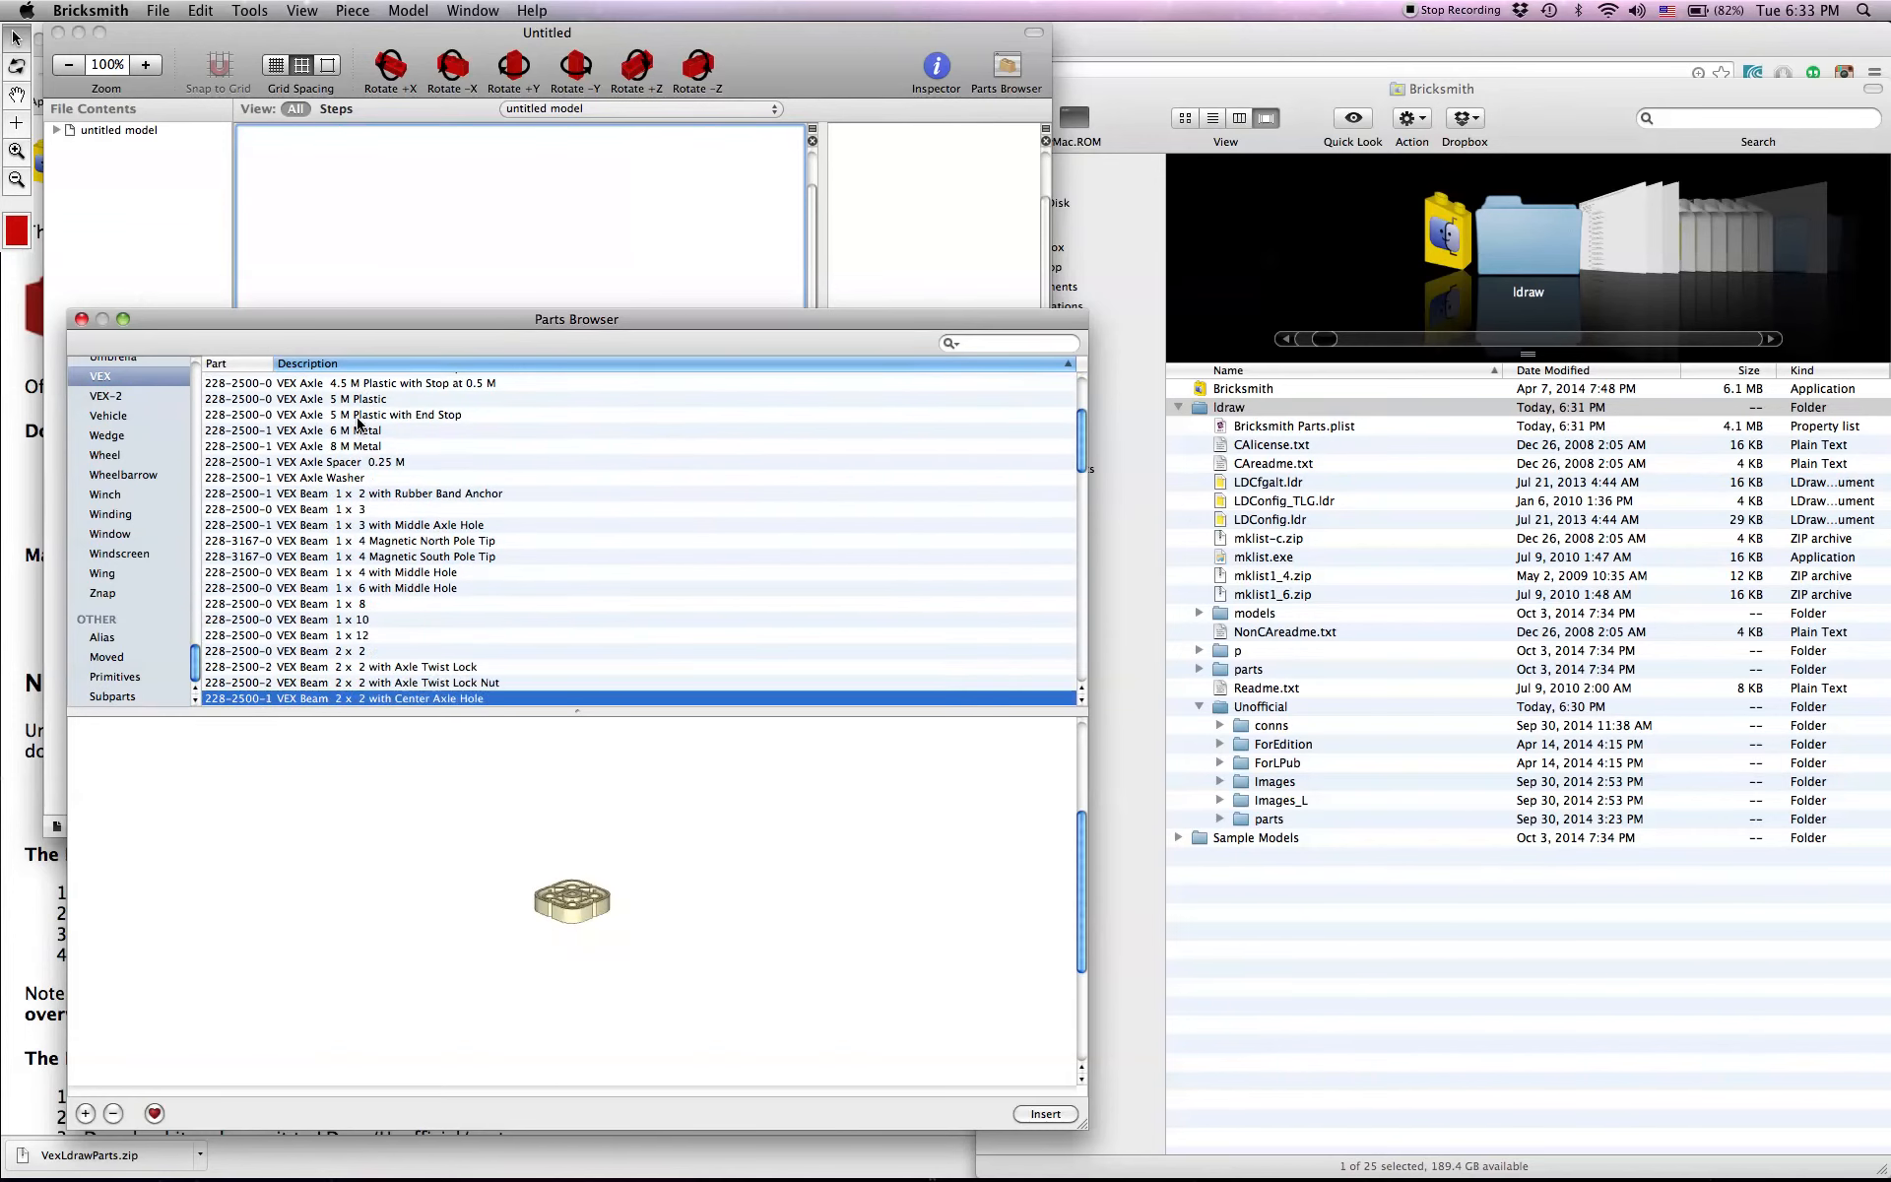
key(Down)
key(Down)
key(Down)
key(Down)
key(Down)
key(Down)
key(Down)
key(Down)
key(Down)
key(Down)
key(Down)
key(Down)
key(Down)
key(Down)
key(Down)
key(Down)
key(Down)
key(Down)
key(Down)
key(Down)
key(Down)
key(Down)
key(Down)
key(Down)
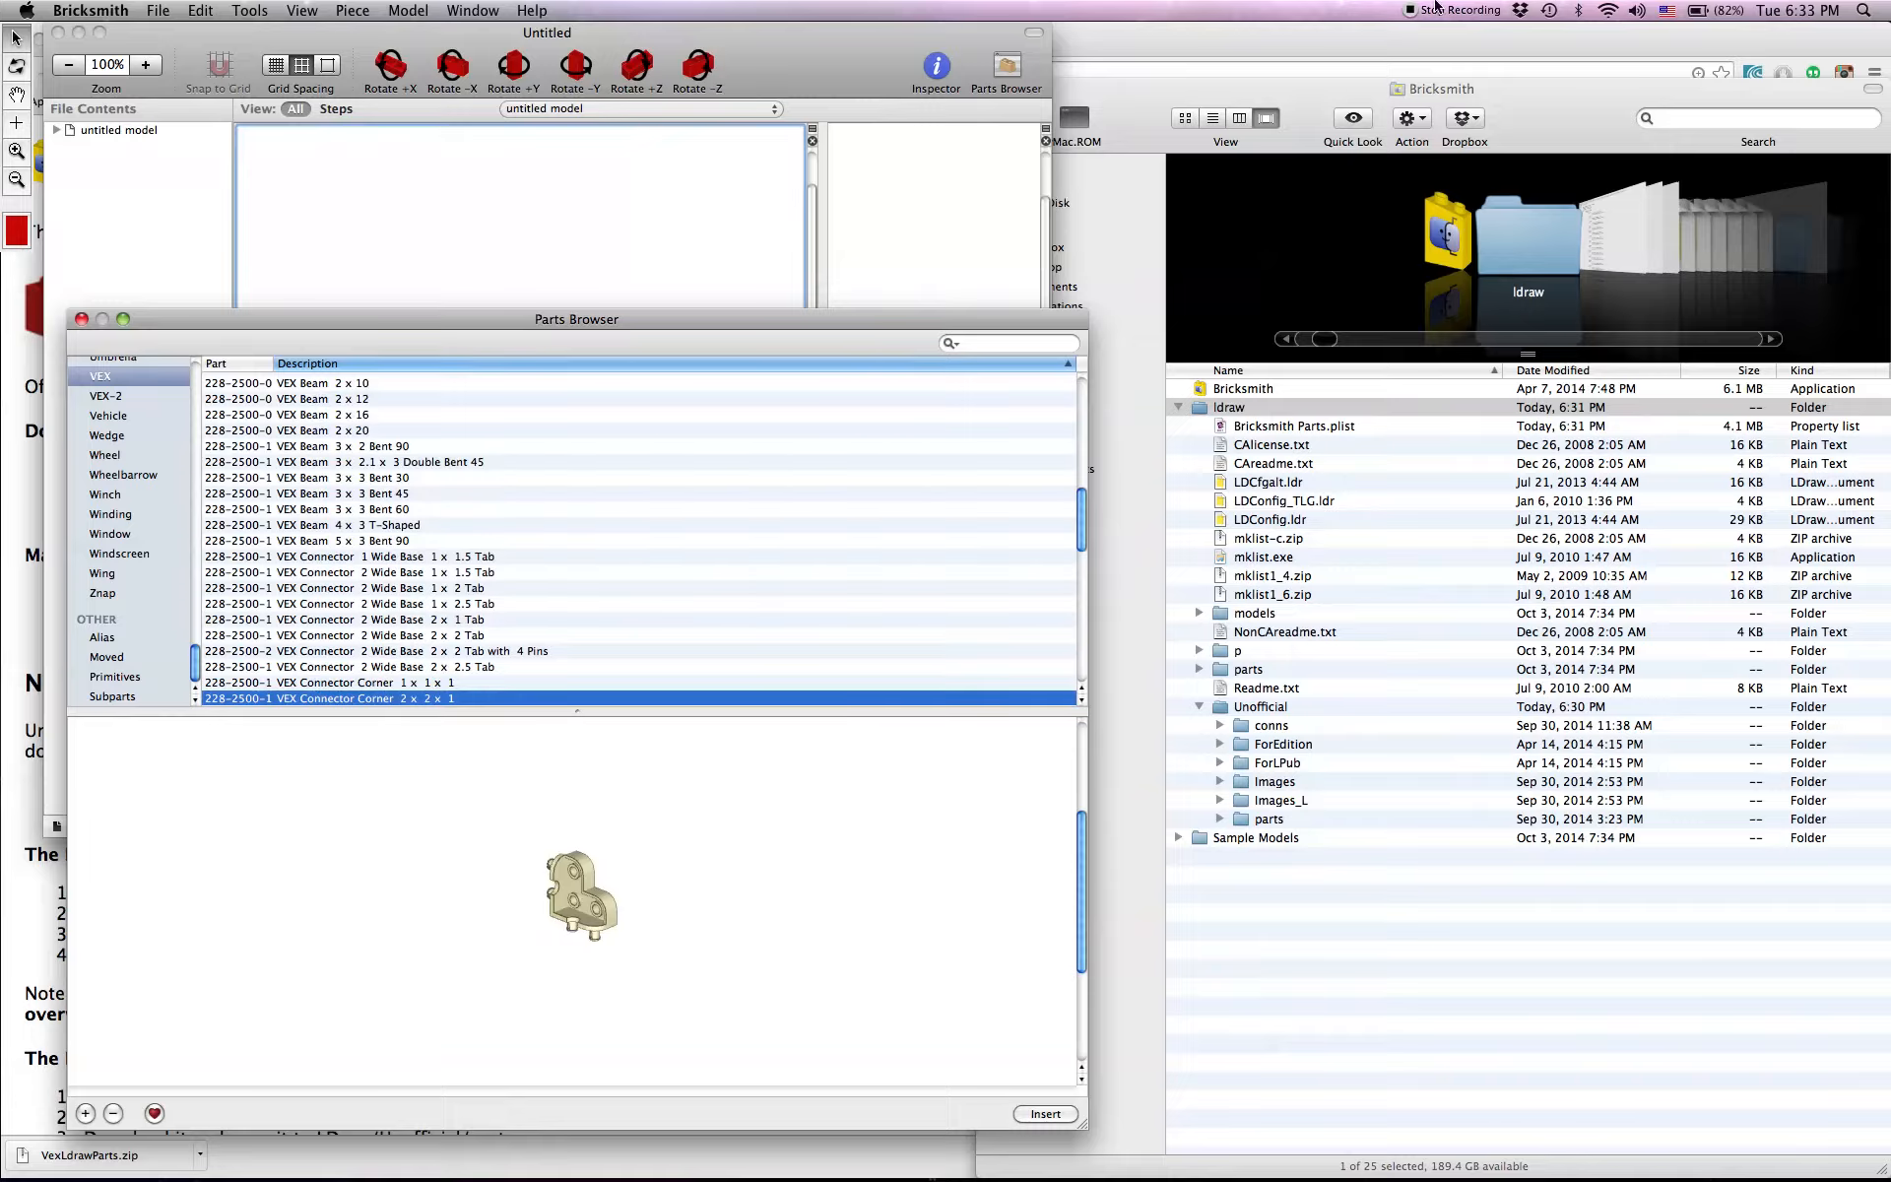